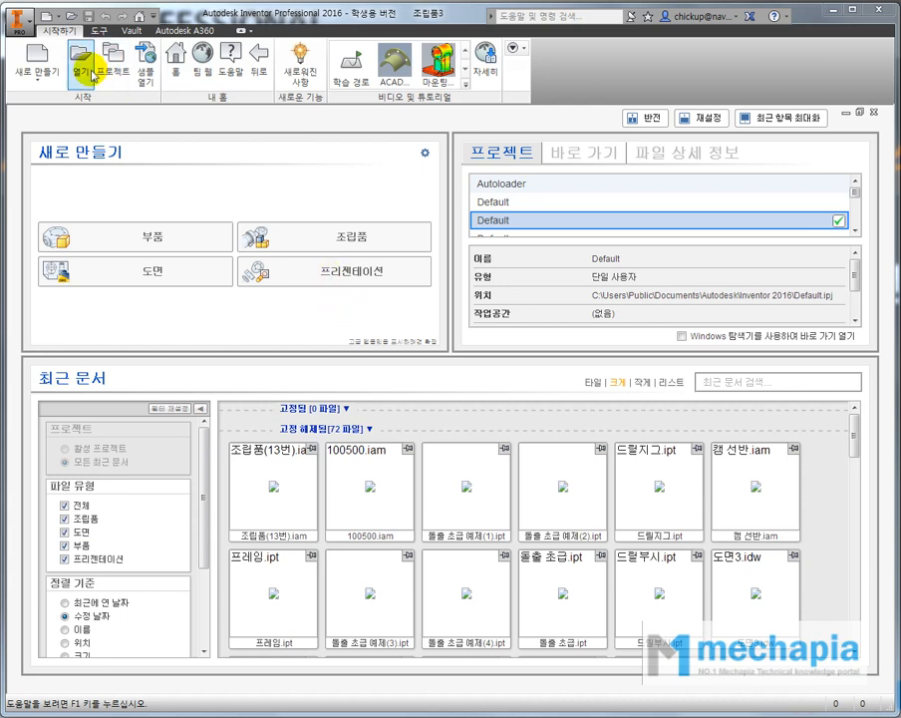
- Create a new assembly document and narrow the model browser
left_click(36, 60)
left_click_drag(139, 27, 267, 68)
double_click(347, 227)
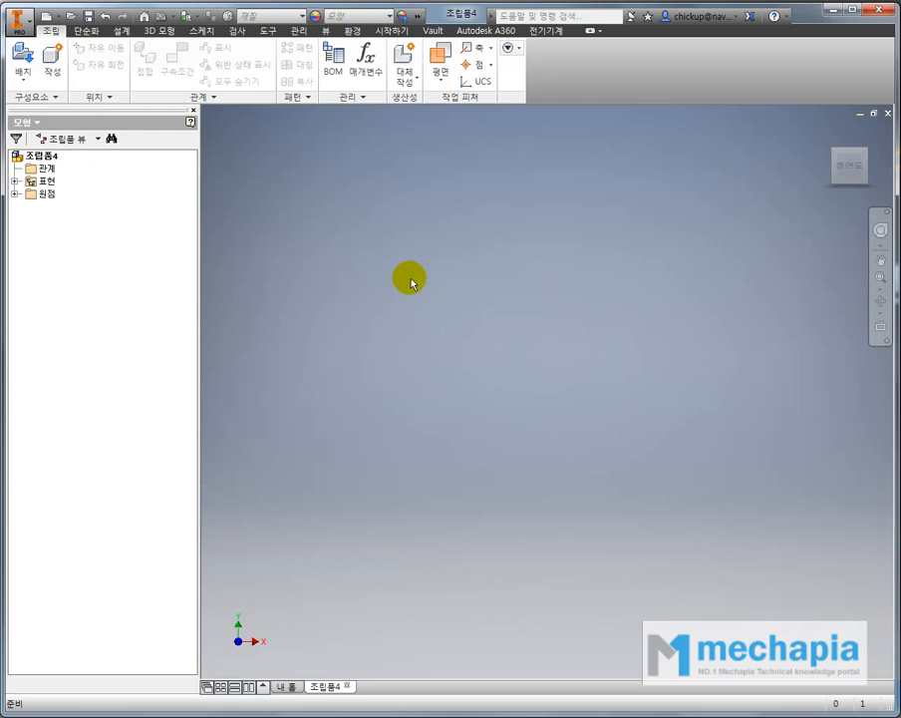
left_click_drag(199, 350, 158, 349)
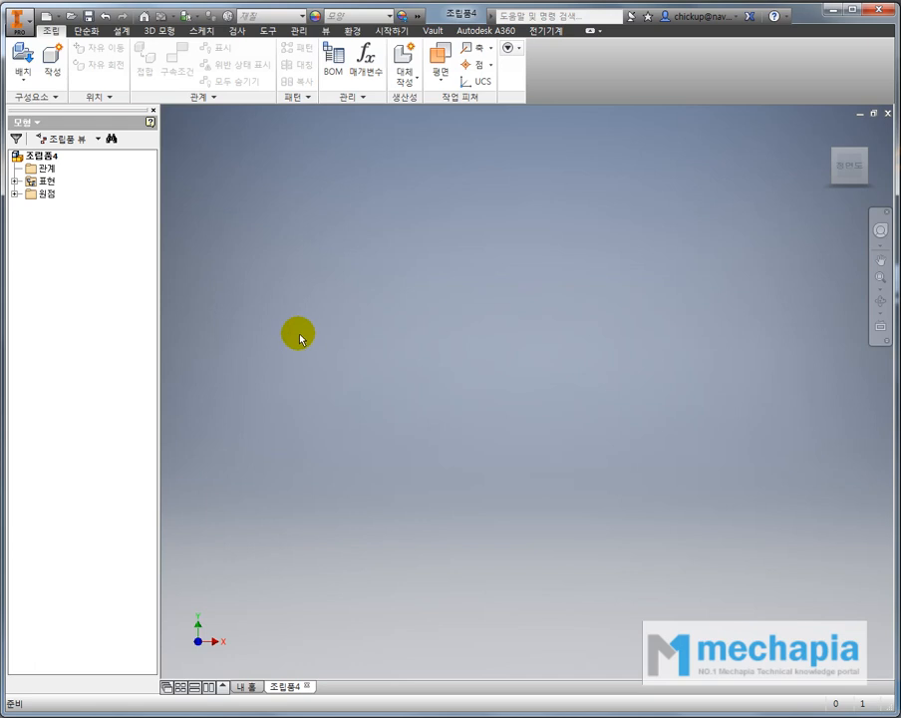
- Place 베이스.ipt from the 3.푸셔 folder as a grounded component at the assembly origin
left_click(22, 63)
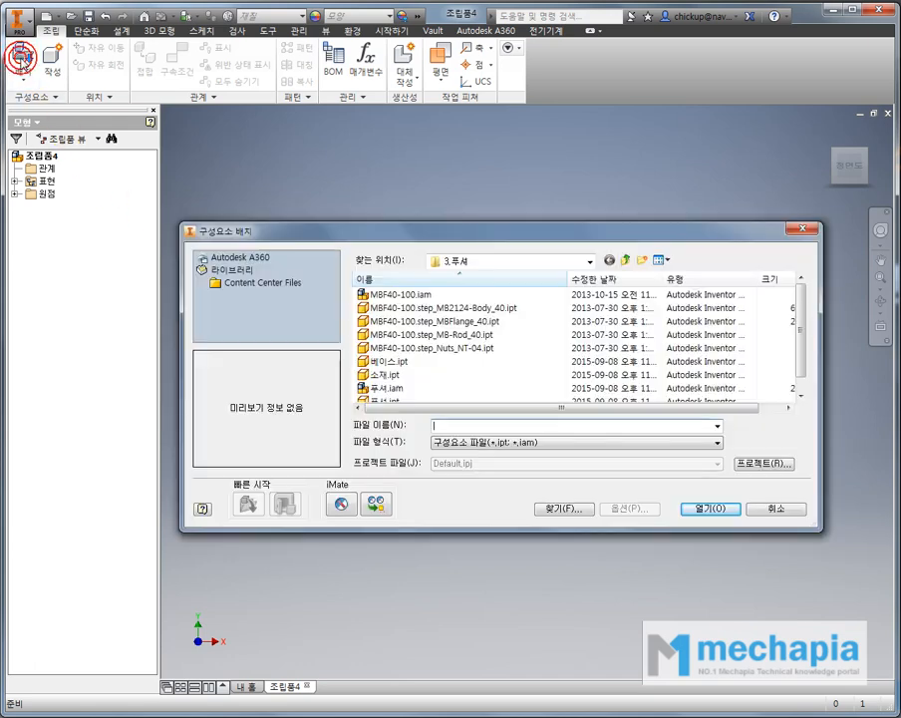
left_click(627, 261)
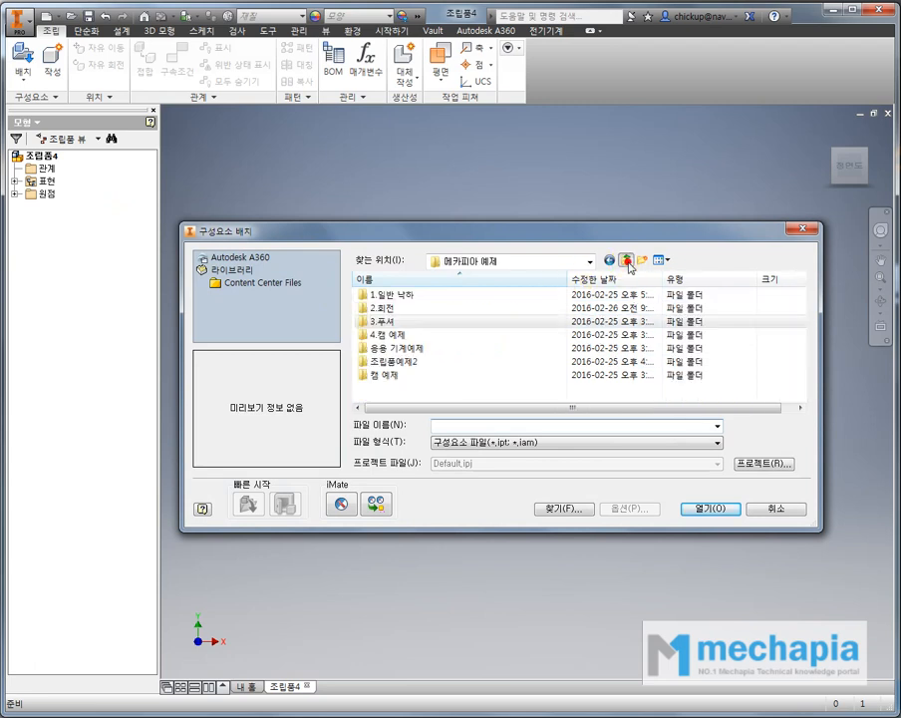
double_click(384, 322)
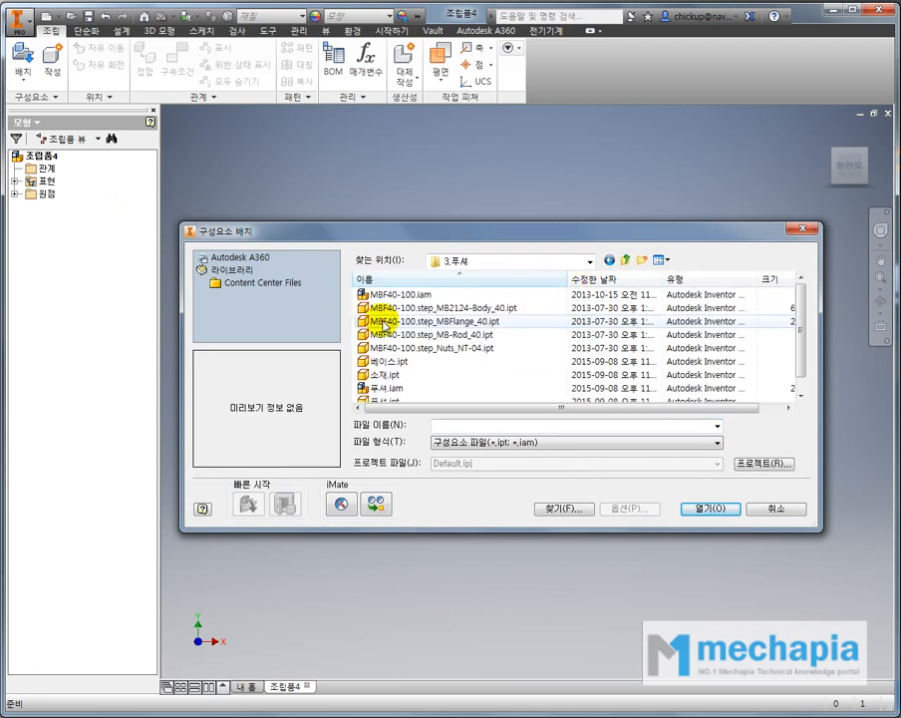
left_click(382, 322)
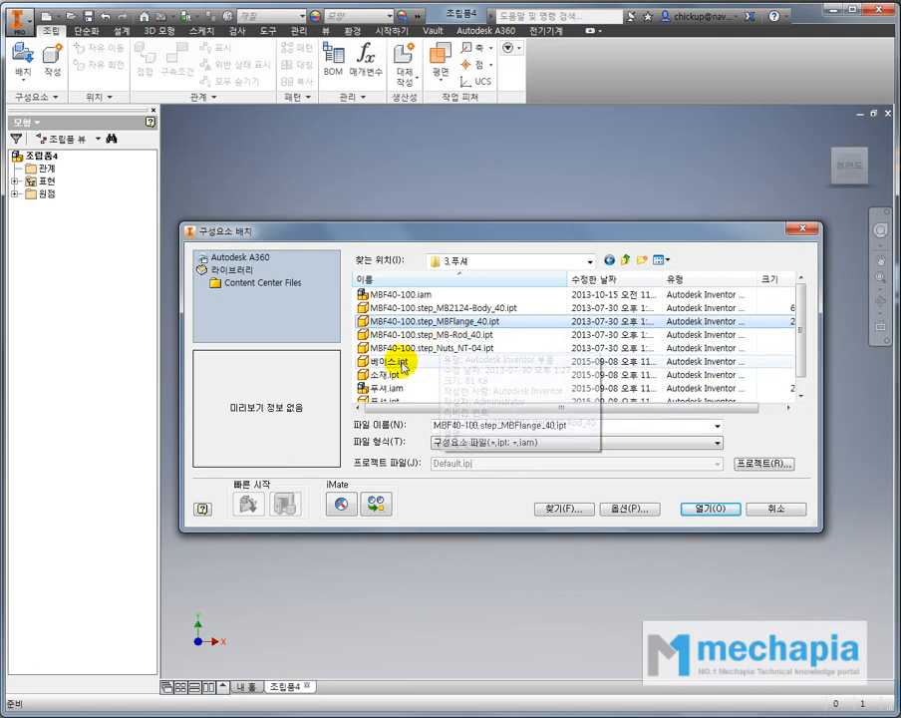
left_click(395, 362)
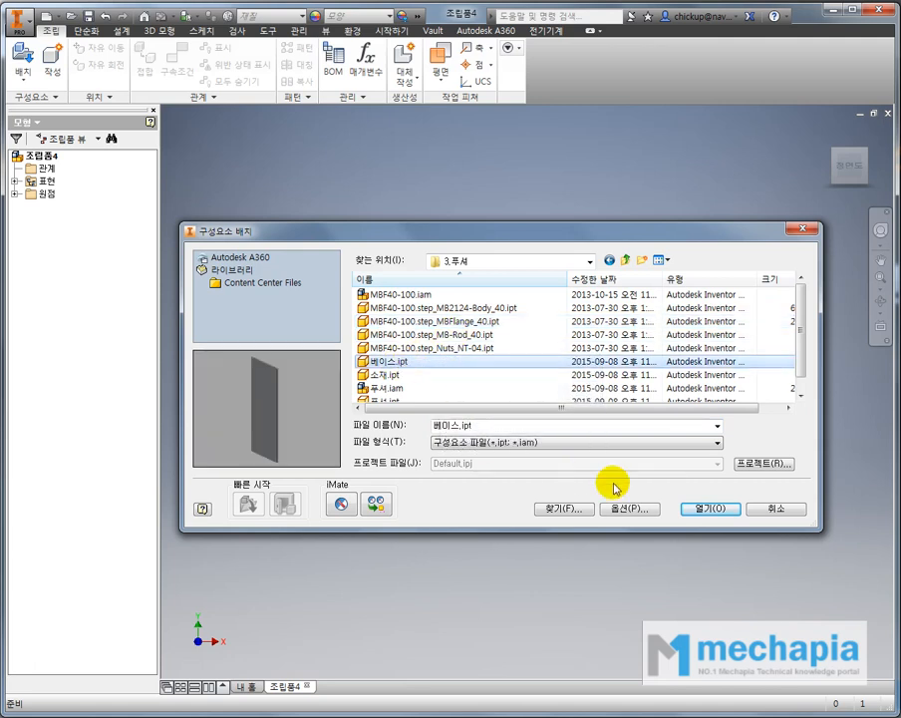
left_click(686, 507)
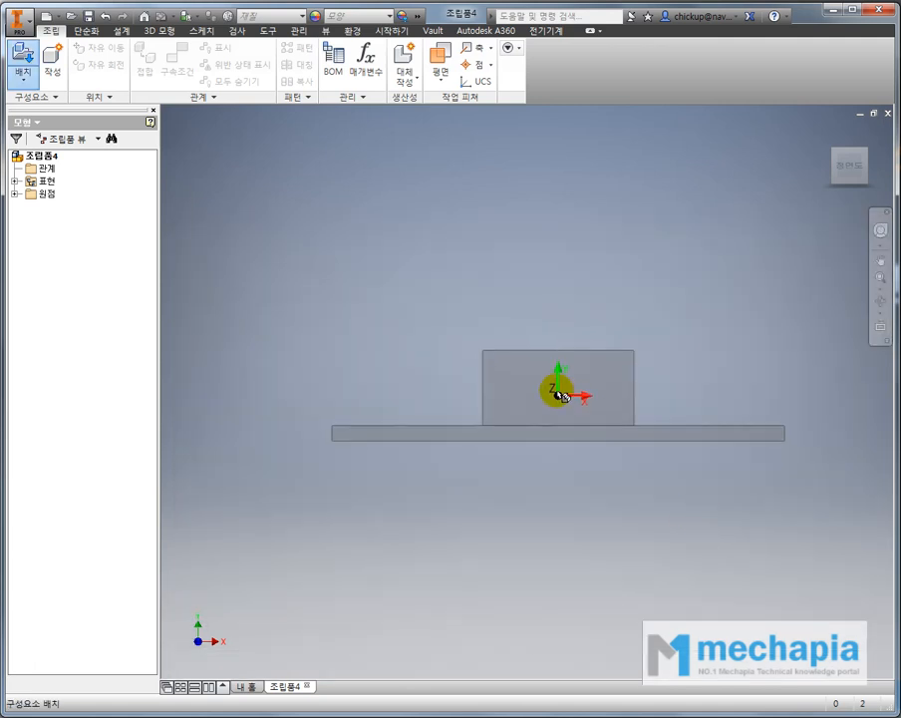
key("F6")
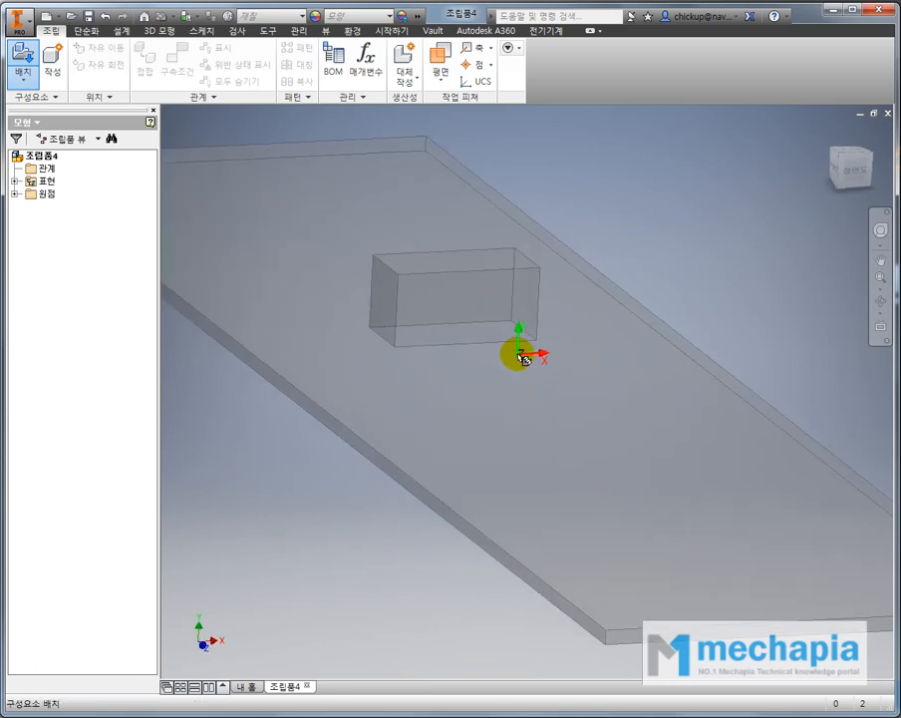
right_click(519, 356)
left_click(551, 375)
middle_click_drag(576, 400, 550, 387, "shift")
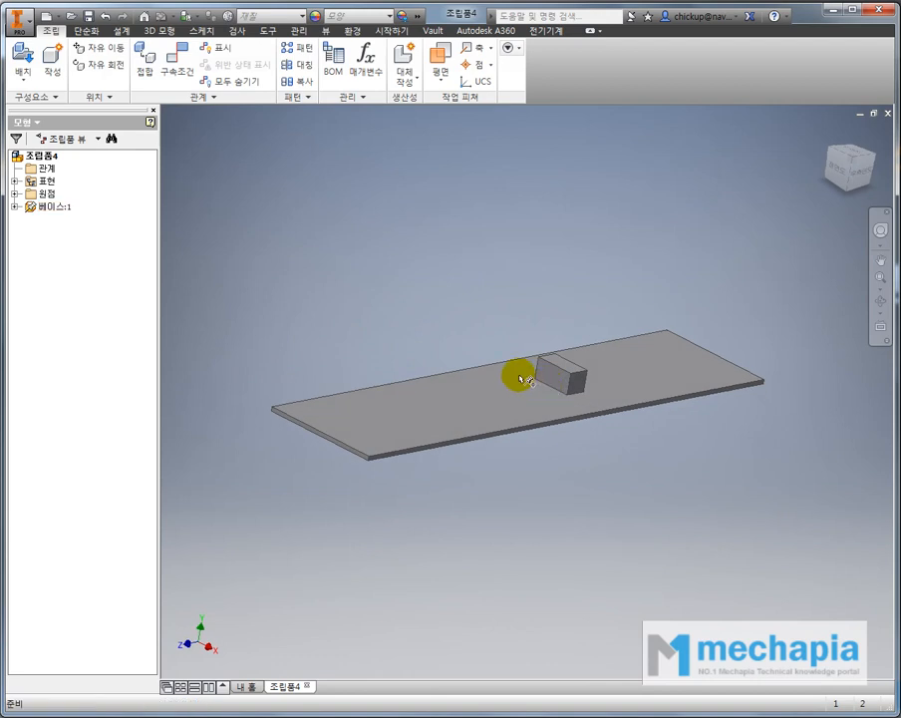
- Place one instance of the cylinder assembly MBF40-100.iam above the base plate
left_click(24, 58)
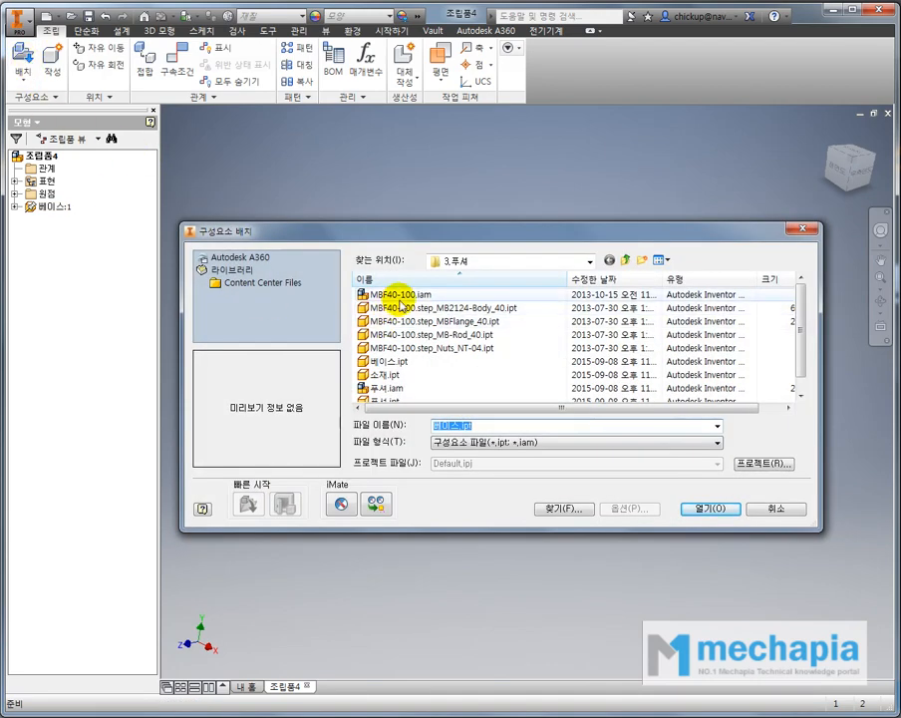
left_click(383, 295)
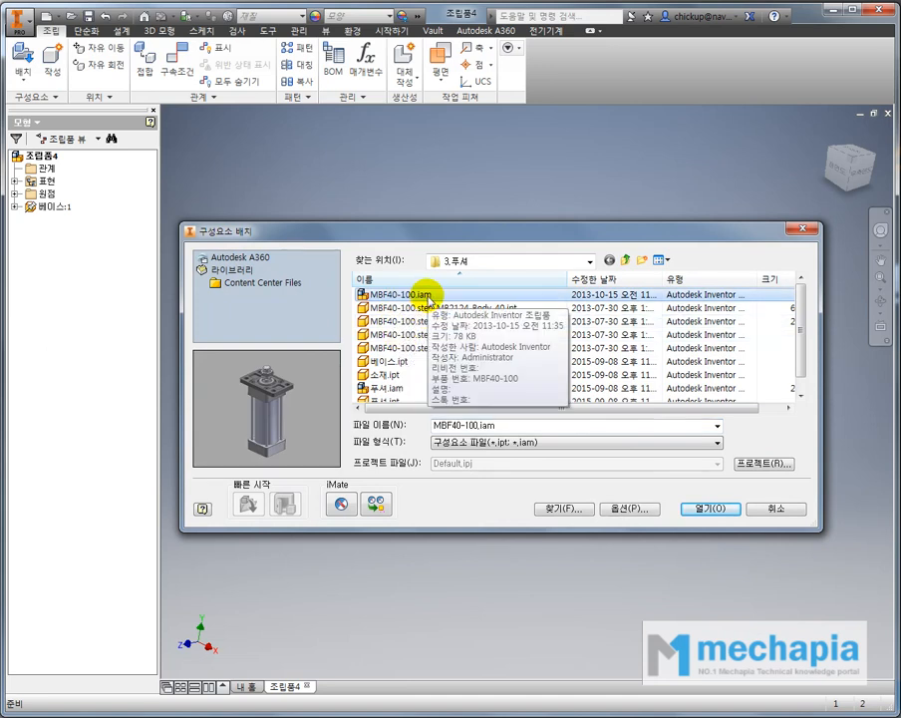
left_click(706, 506)
scroll(594, 329, "down", 4)
left_click(580, 296)
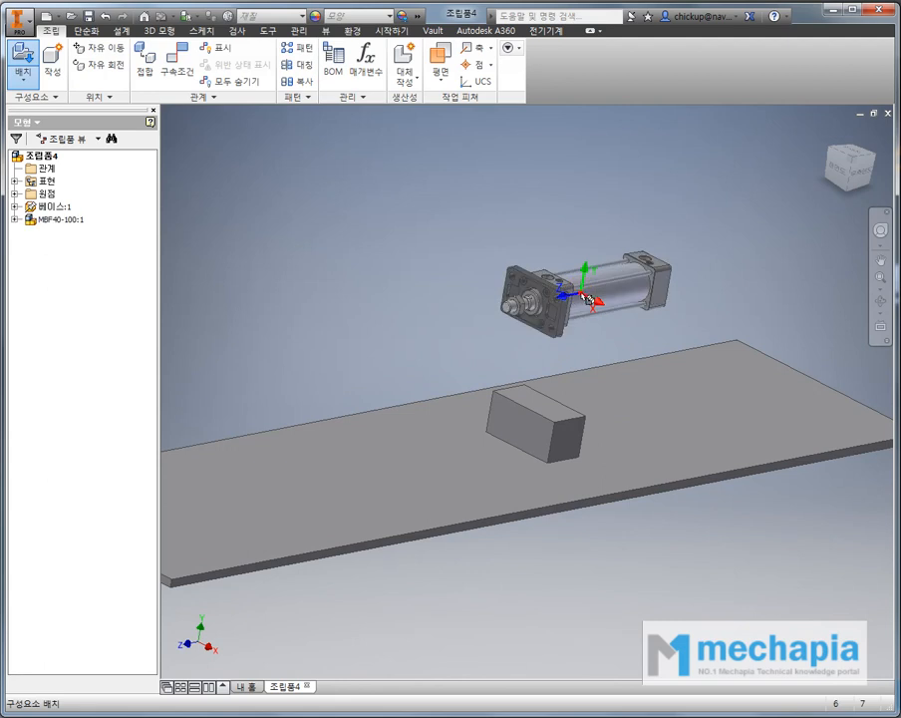
key("Escape")
- Mate the underside of the cylinder's mounting flange to the top face of the block on the base
middle_click_drag(519, 342, 565, 449, "shift")
left_click(558, 445)
left_click(605, 402)
middle_click_drag(605, 403, 597, 367, "shift")
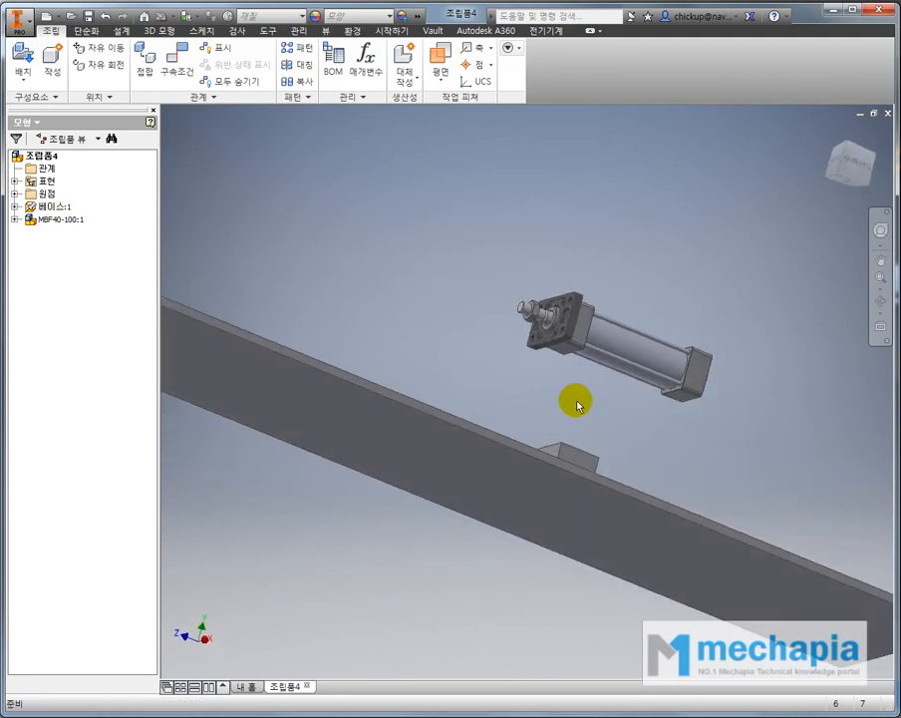
scroll(576, 400, "down", 3)
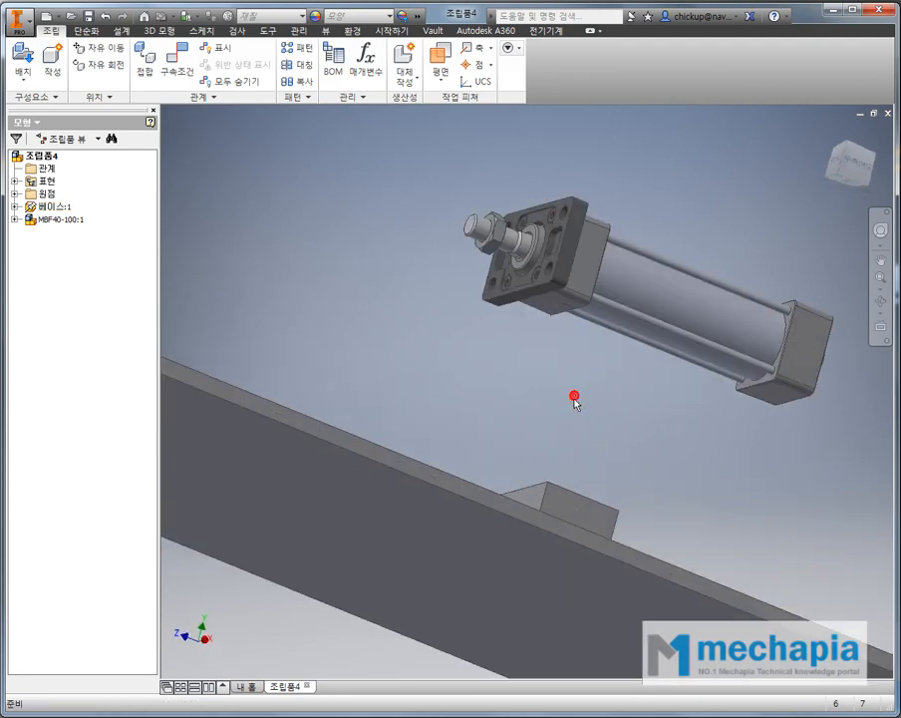
key("c")
scroll(486, 317, "down", 3)
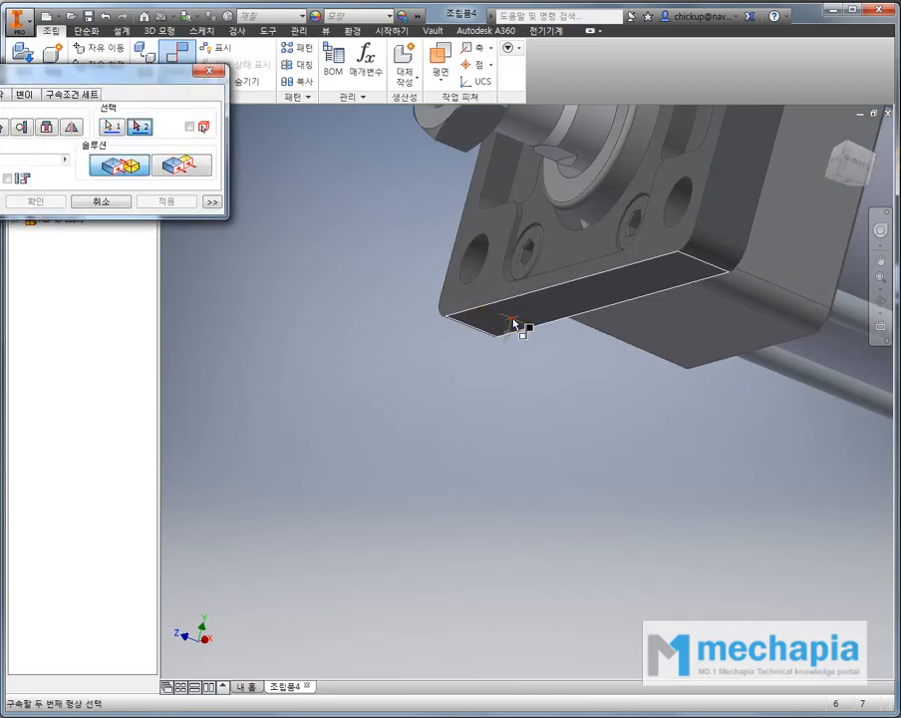
left_click(513, 321)
scroll(527, 384, "up", 4)
middle_click_drag(550, 436, 549, 467, "shift")
left_click(550, 475)
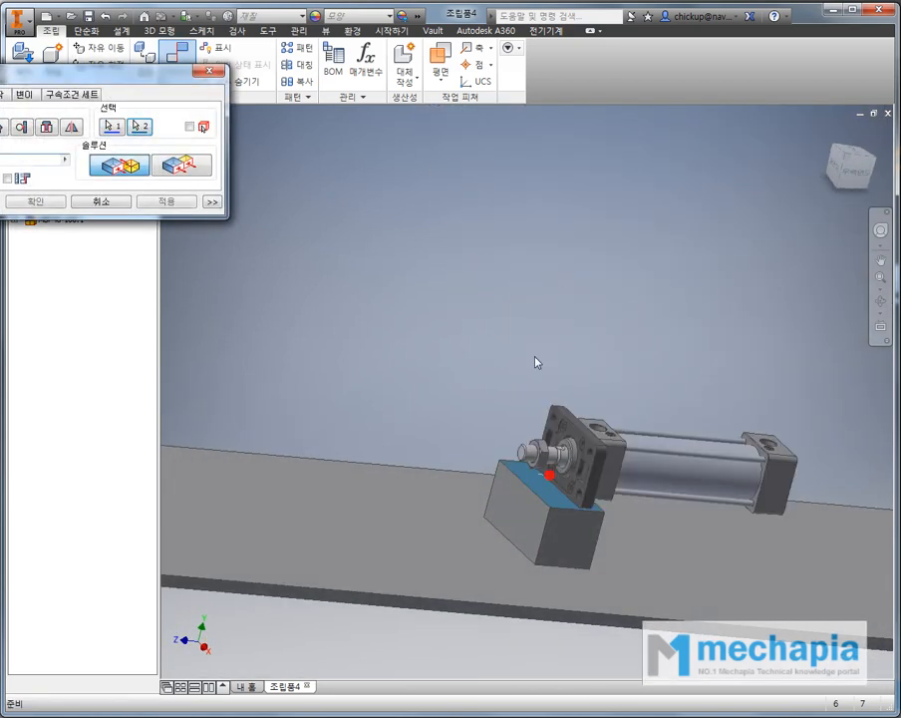
left_click(177, 206)
- Constrain the front face of the cylinder flange flush with the front face of the base block
scroll(528, 490, "down", 5)
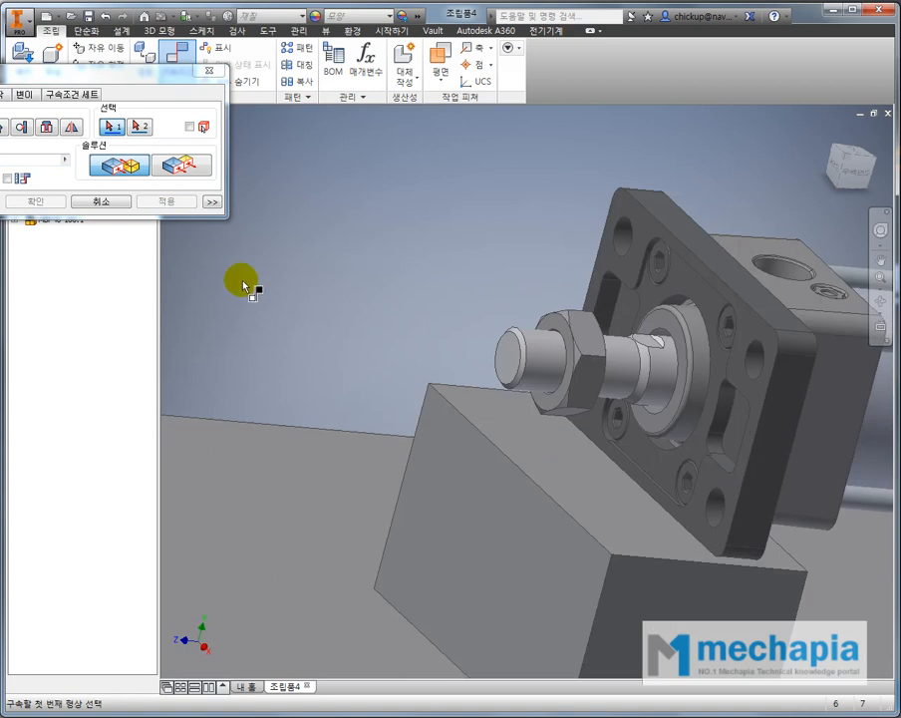
left_click_drag(170, 79, 324, 147)
left_click(335, 232)
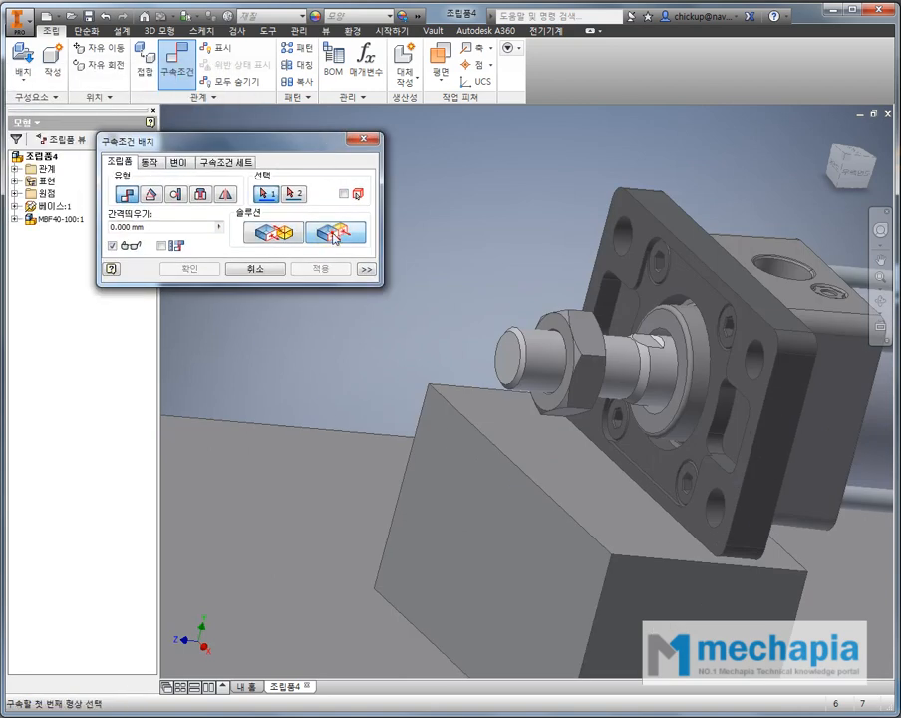
left_click(694, 523)
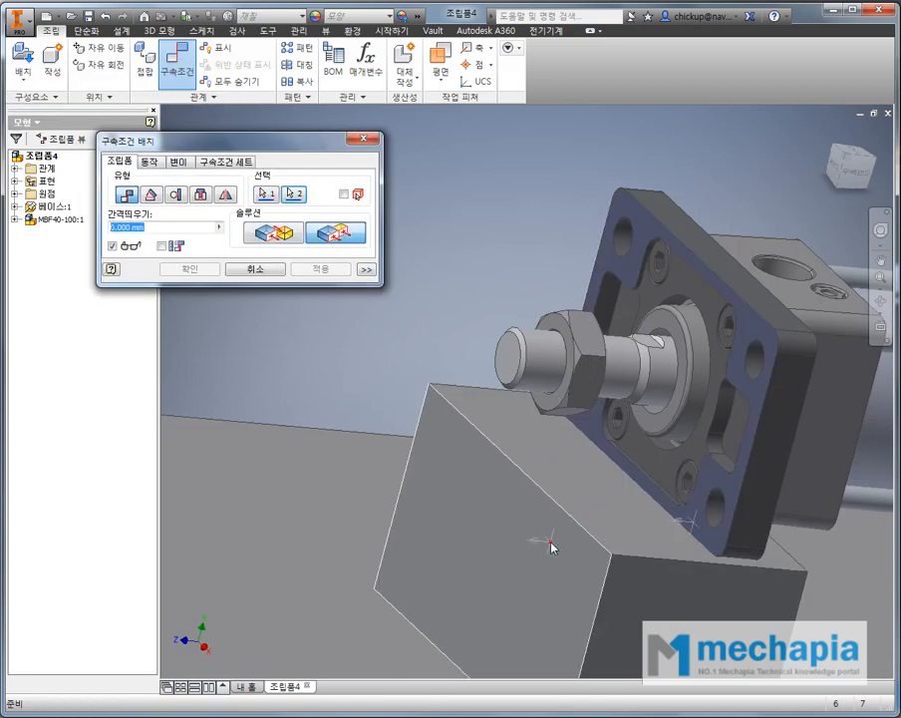
left_click(550, 542)
left_click(201, 269)
scroll(441, 369, "up", 5)
middle_click_drag(446, 371, 476, 391, "shift")
key("Escape")
- Constrain the YZ origin plane of MBF40-100 flush with the YZ origin plane of 베이스 at 0 mm offset
left_click(458, 339)
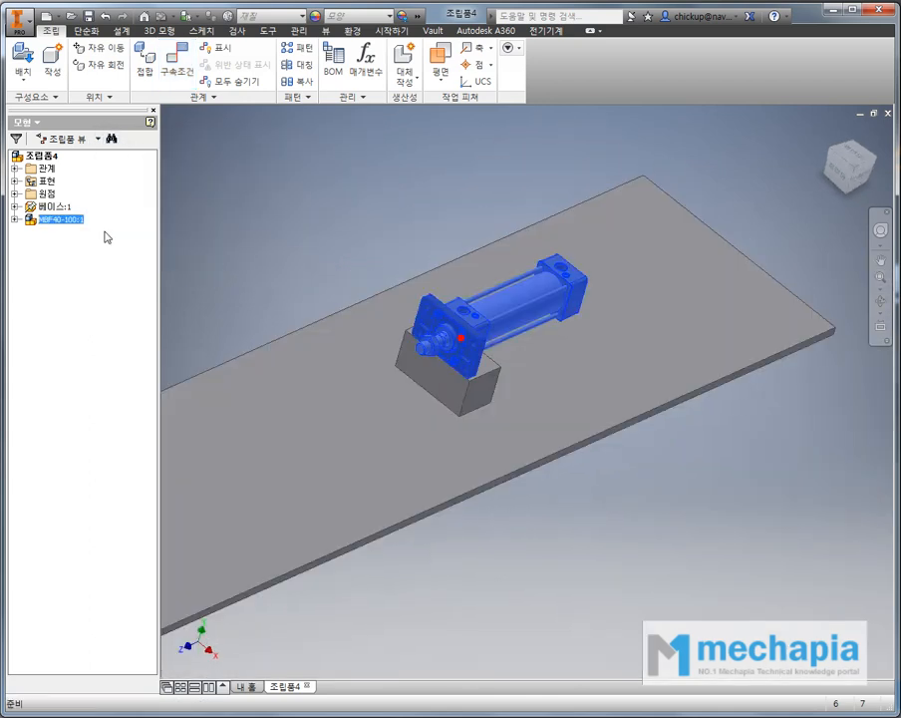
left_click(15, 220)
left_click(28, 269)
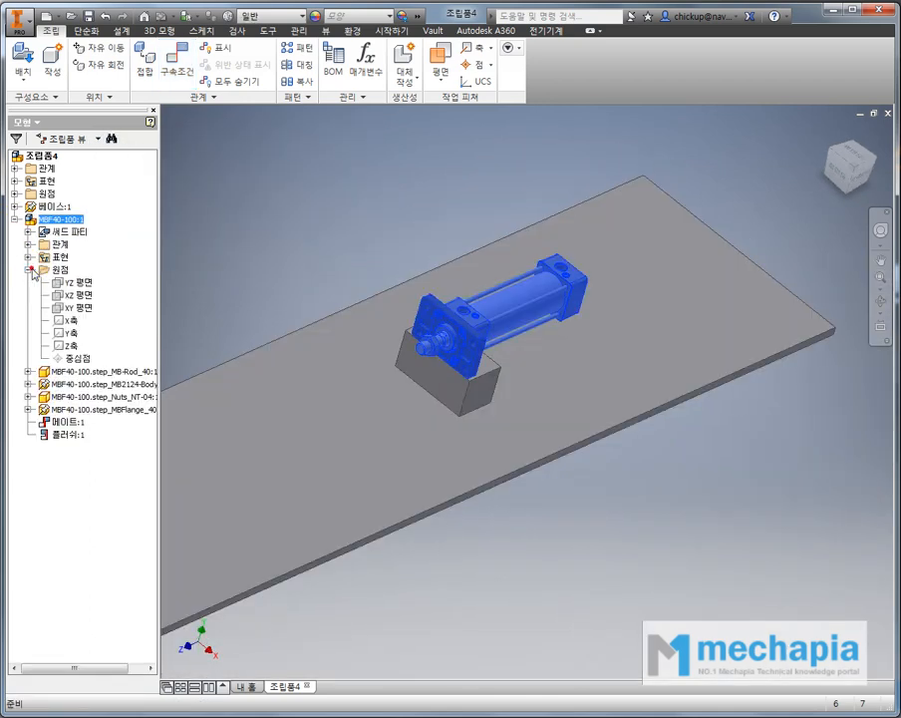
left_click(68, 283)
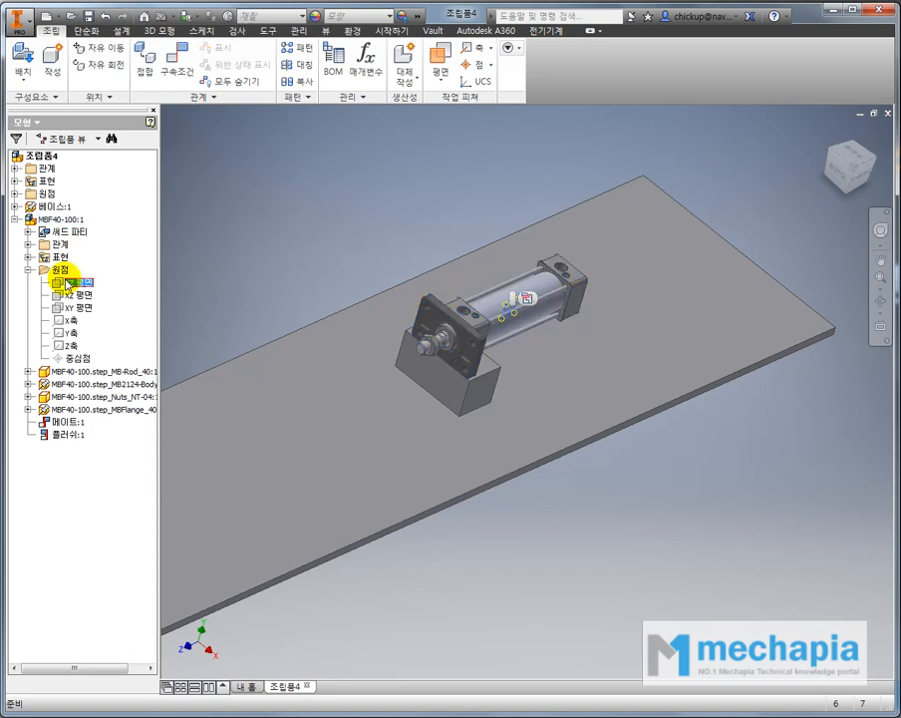
left_click(15, 206)
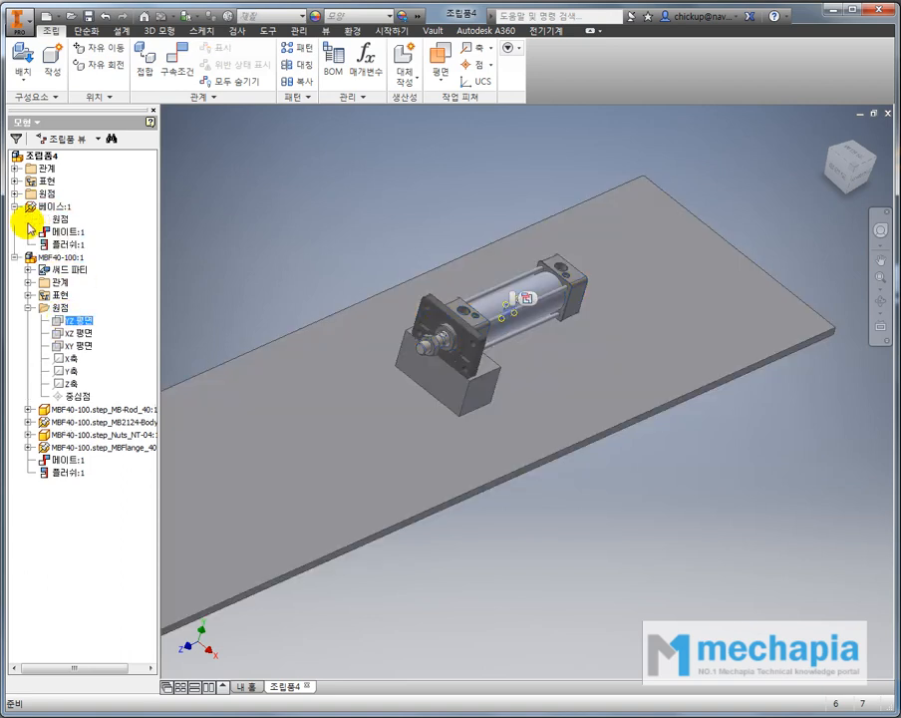
left_click(29, 219)
left_click(53, 232)
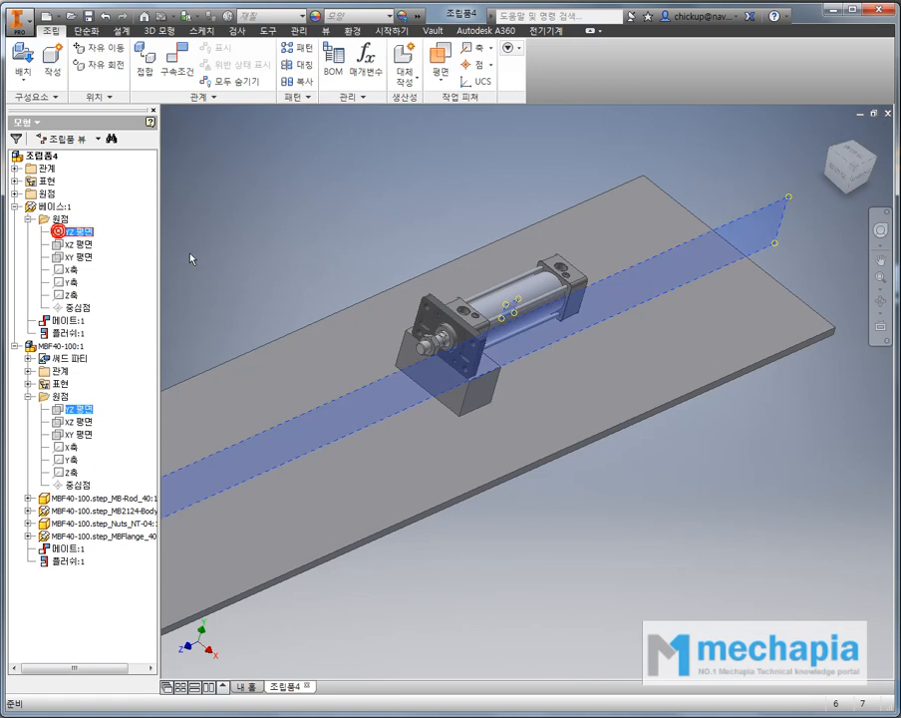
left_click(179, 68)
left_click_drag(305, 149, 397, 137)
left_click(418, 261)
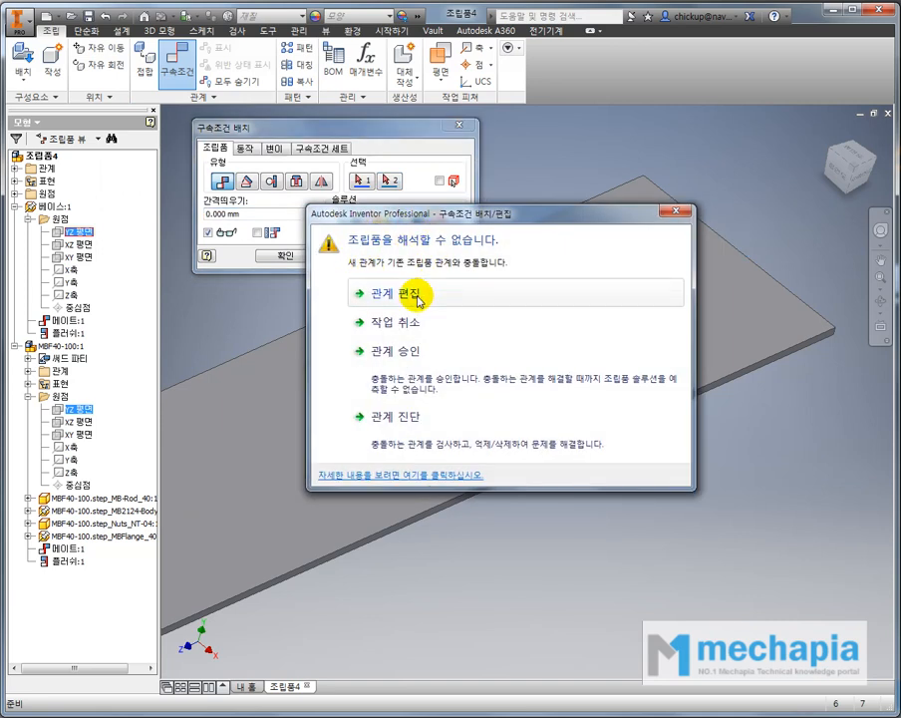
left_click(417, 300)
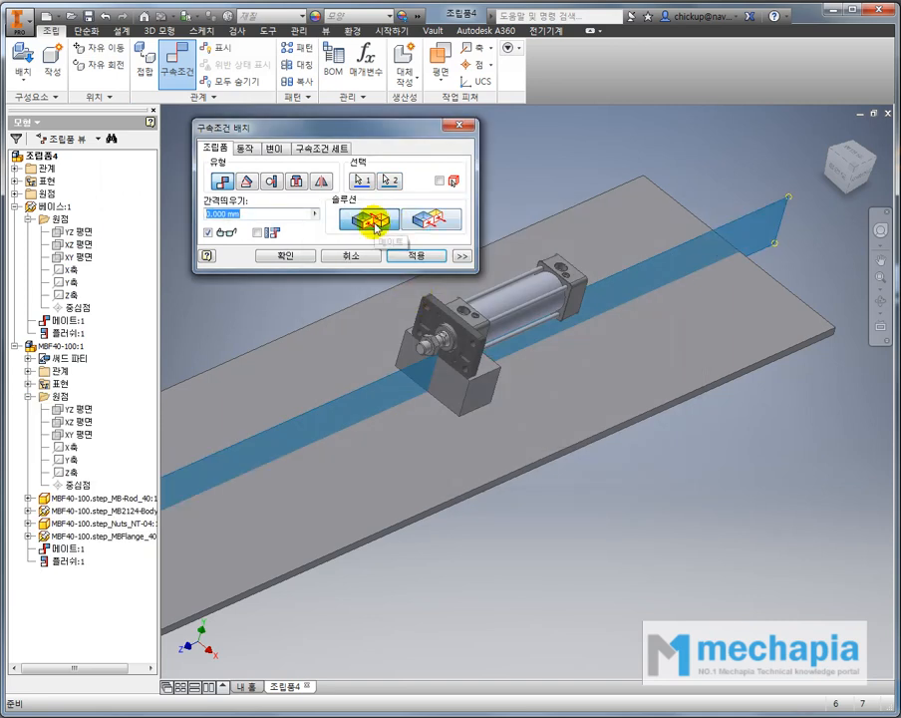
left_click(433, 222)
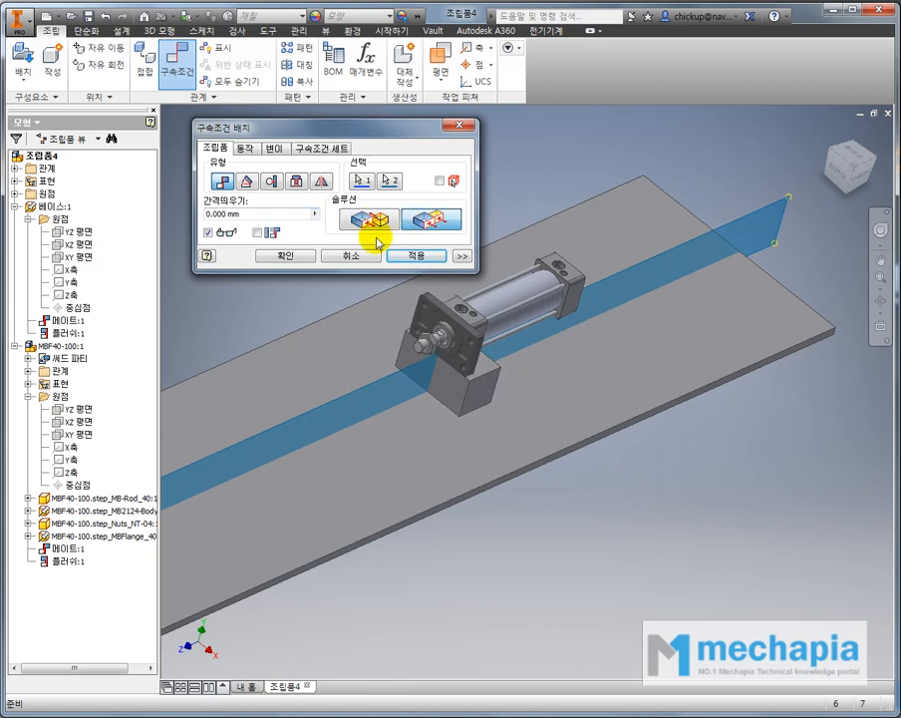
left_click(304, 257)
- Place one instance of 푸셔.ipt in front of the cylinder rod
middle_click_drag(594, 399, 438, 322, "shift")
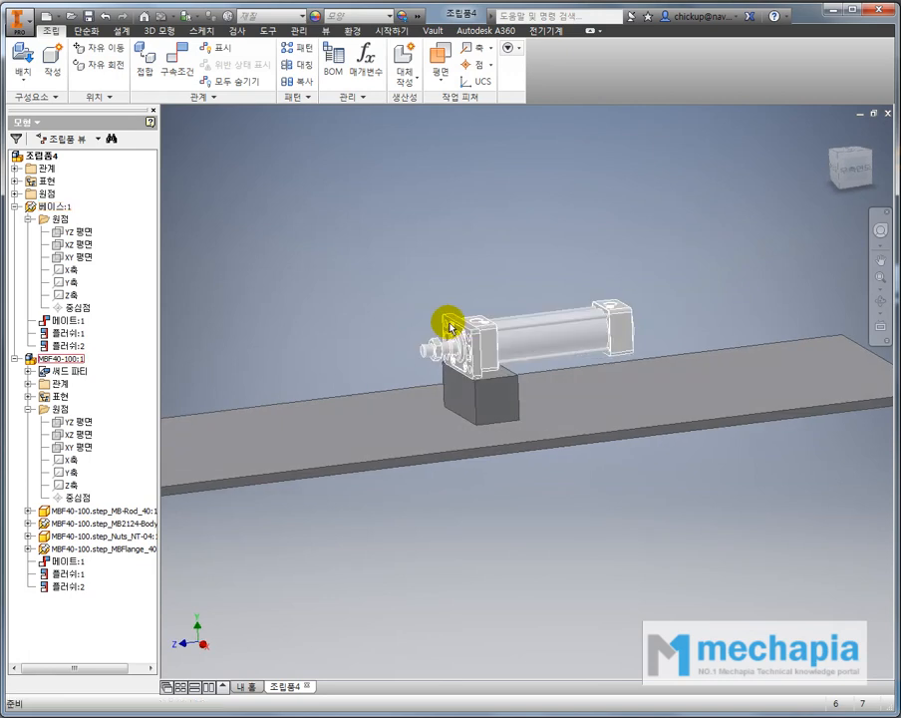
left_click(26, 56)
left_click(390, 363)
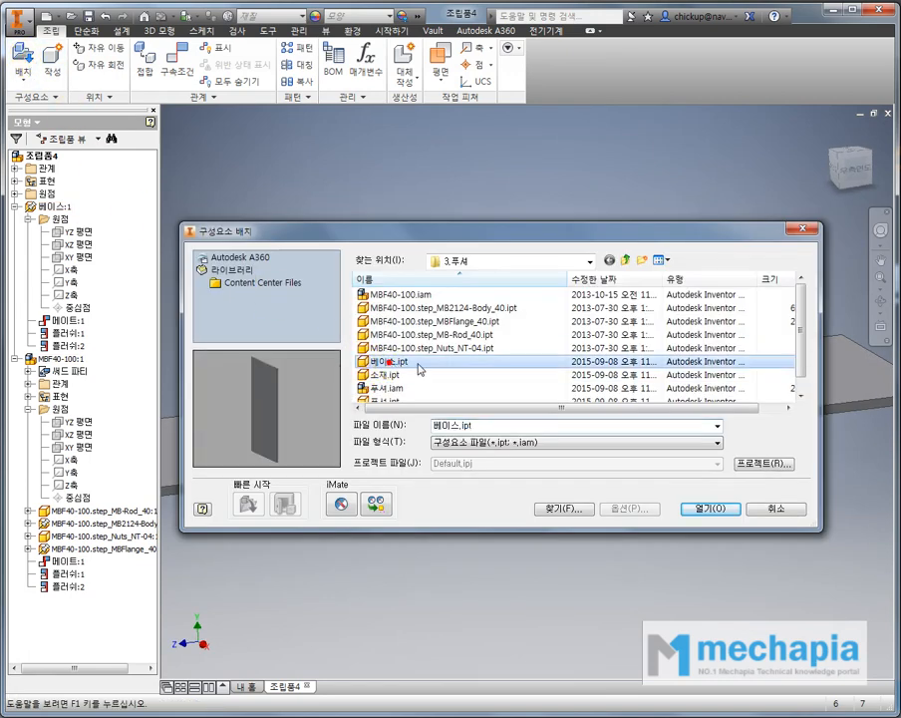
scroll(393, 362, "down", 1)
left_click(385, 390)
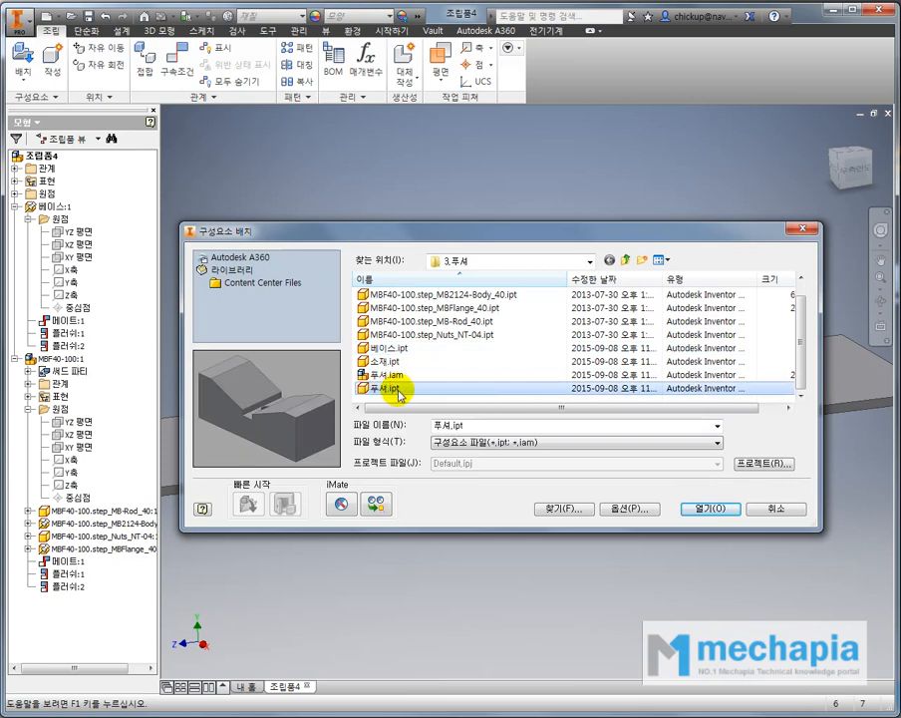
left_click(708, 507)
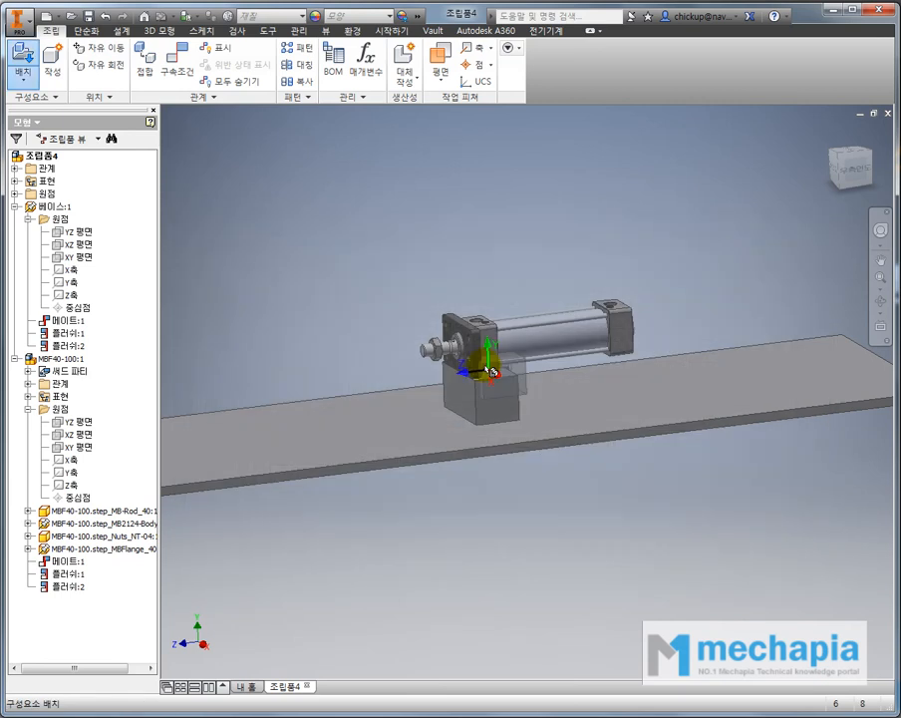
scroll(439, 339, "up", 4)
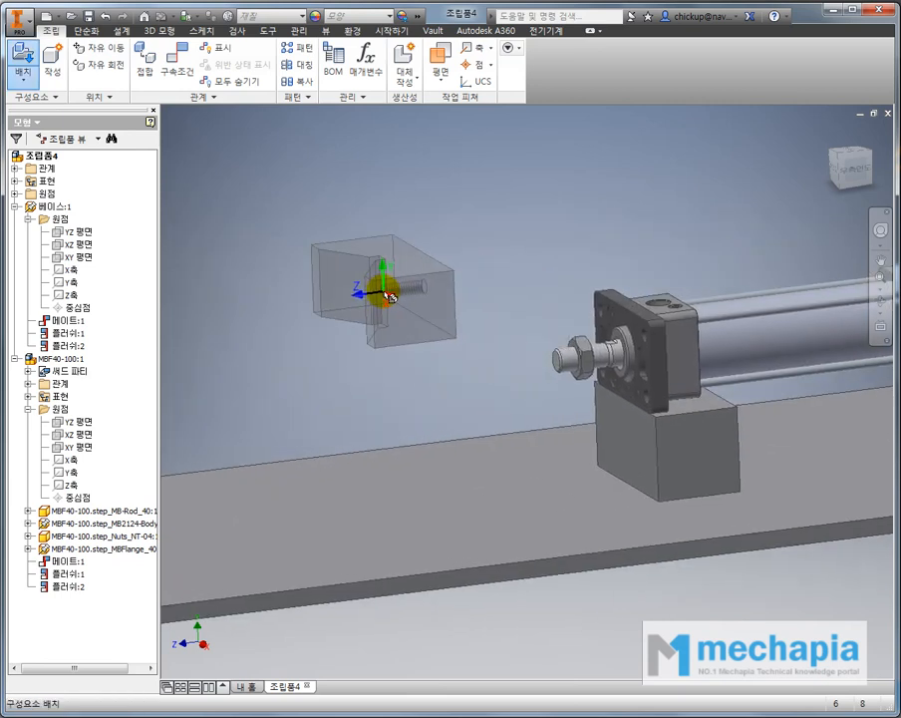
left_click(389, 295)
- Constrain the hole in the back of the pusher to the cylinder rod end with an Insert constraint at 0 mm offset
middle_click_drag(488, 373, 534, 280, "shift")
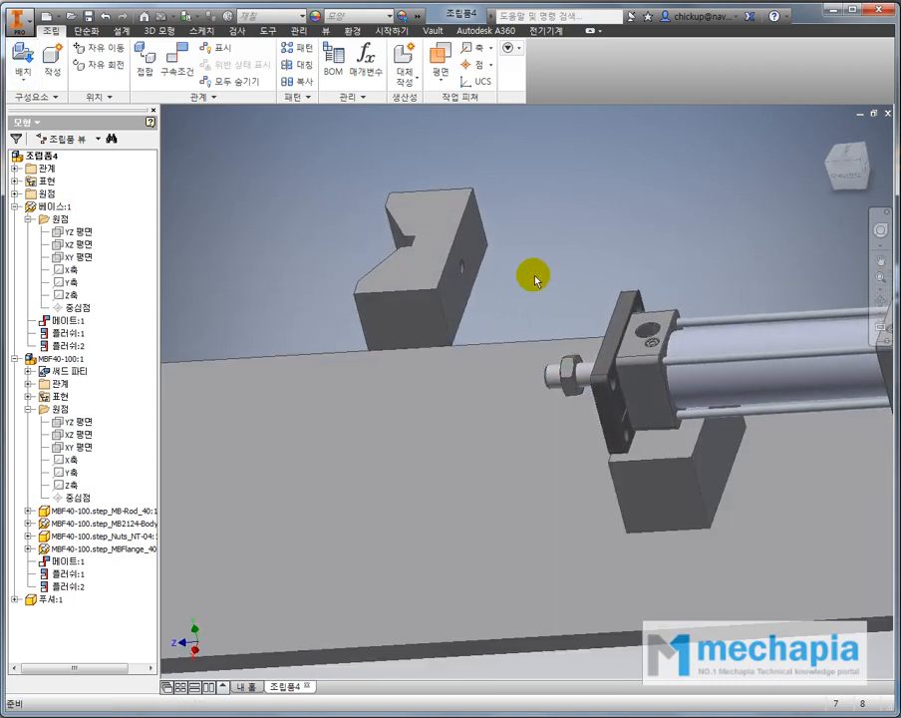
left_click(178, 68)
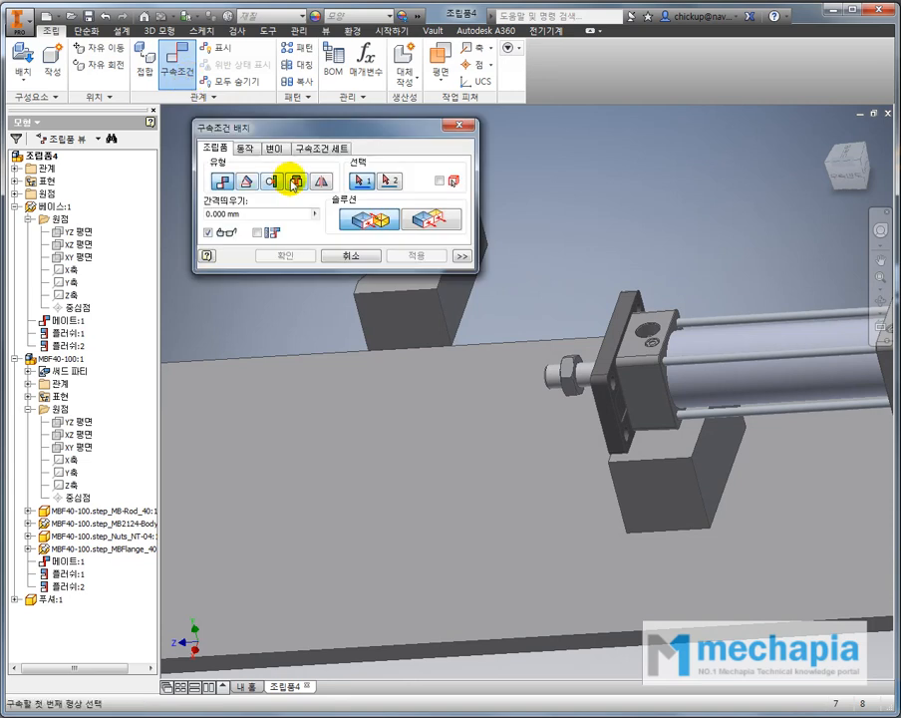
left_click(295, 181)
scroll(551, 363, "up", 3)
scroll(591, 343, "up", 2)
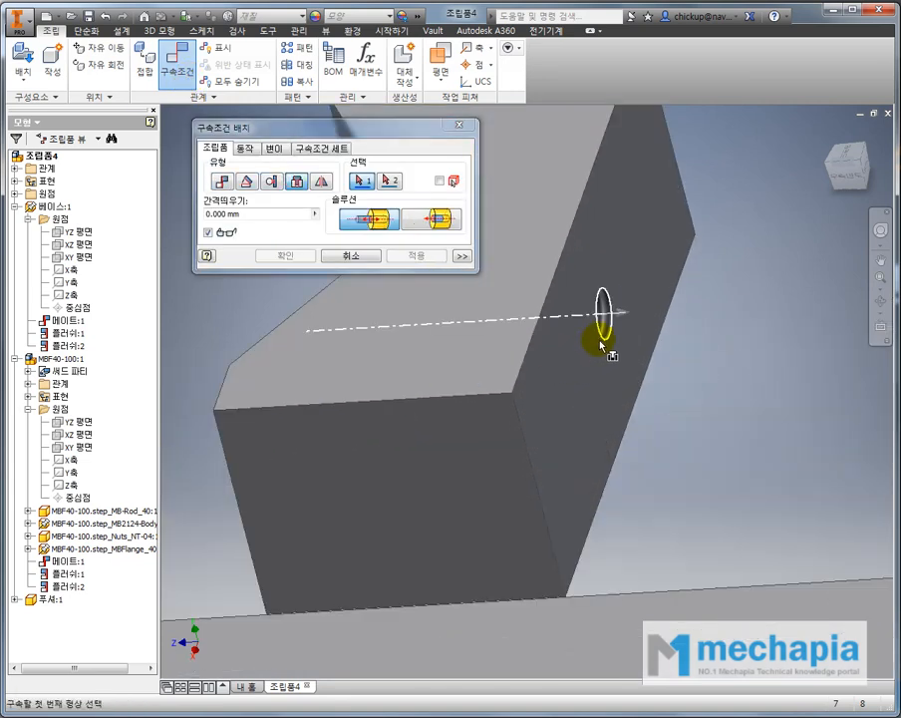
left_click(590, 344)
scroll(573, 396, "down", 4)
scroll(714, 443, "up", 2)
scroll(743, 446, "up", 2)
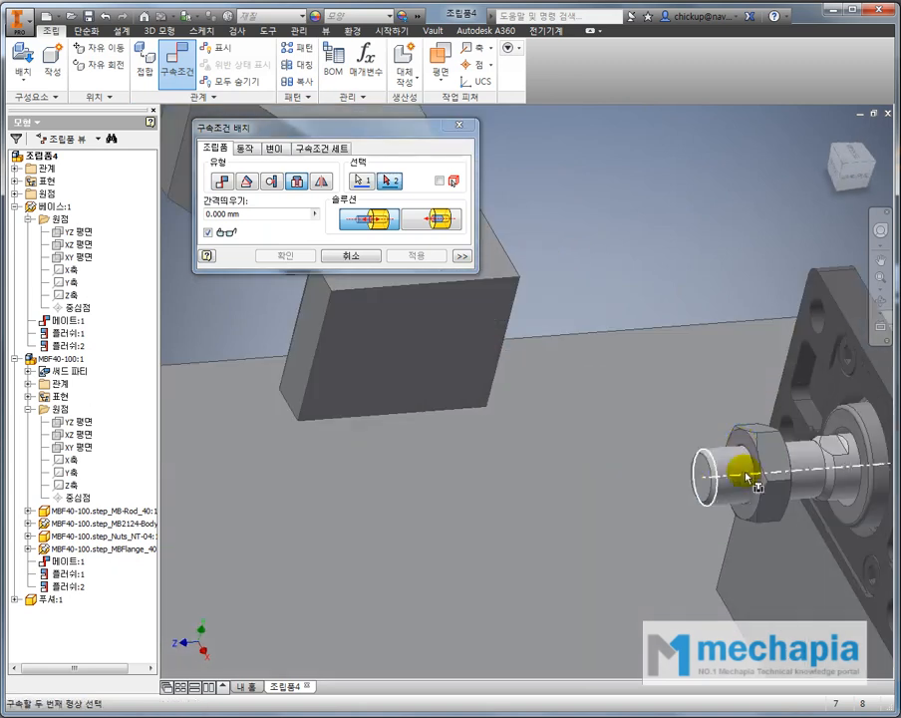
left_click(743, 448)
scroll(498, 351, "down", 2)
middle_click_drag(498, 351, 530, 361, "shift")
left_click(300, 255)
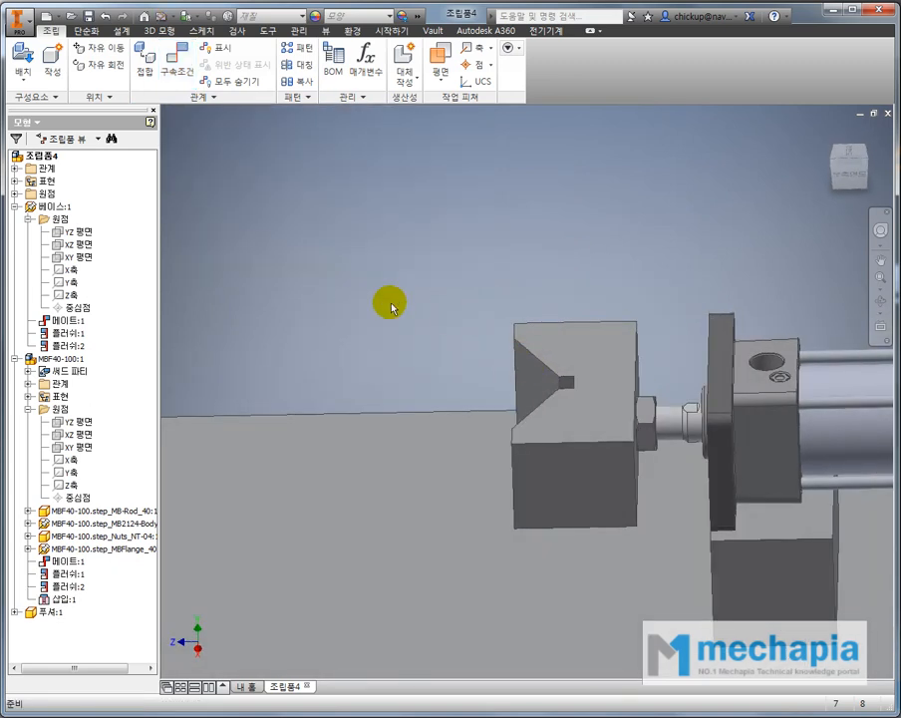
- Swing the pusher around the cylinder rod's axis to test its remaining rotational freedom
middle_click_drag(378, 311, 454, 343, "shift")
left_click_drag(542, 343, 529, 361)
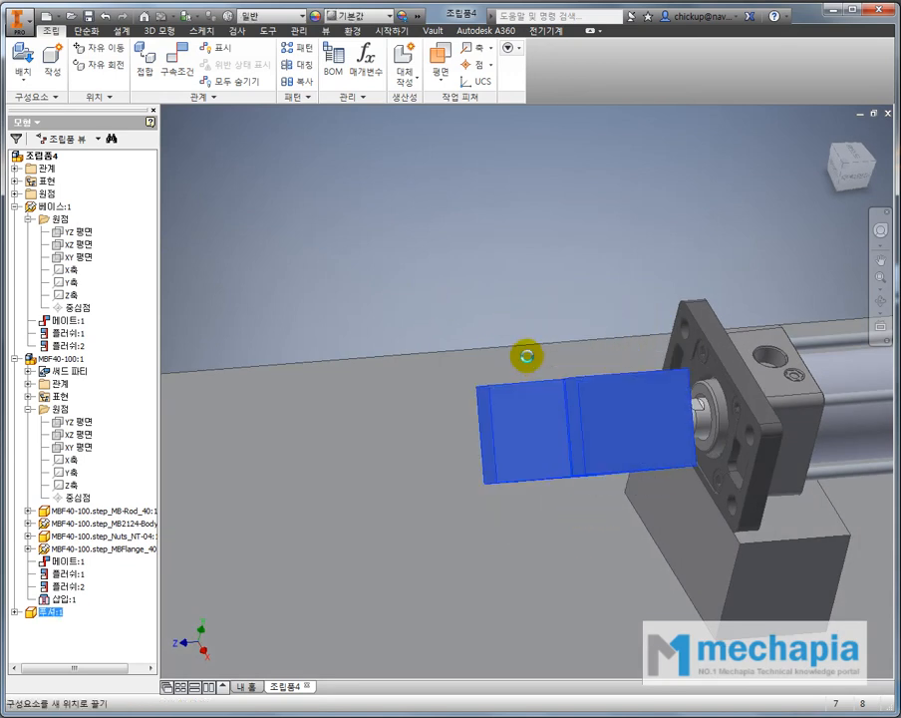
left_click(458, 229)
middle_click_drag(457, 228, 462, 235, "shift")
- Add a 0 deg angle constraint between the pusher's top face and the top edge face of the cylinder flange
left_click(175, 72)
left_click(244, 187)
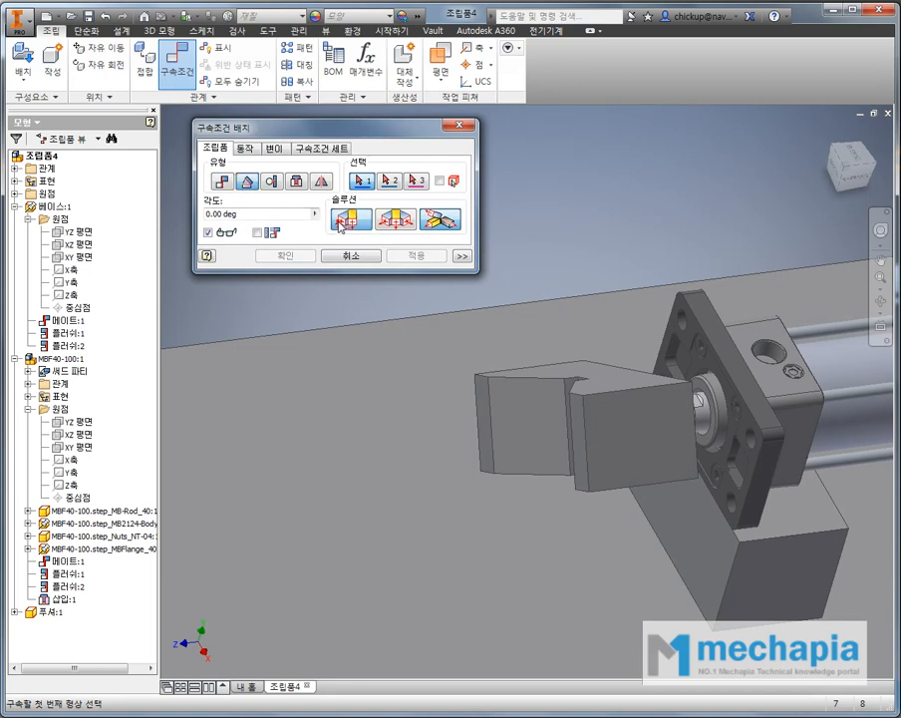
middle_click_drag(508, 246, 528, 259, "shift")
left_click(581, 351)
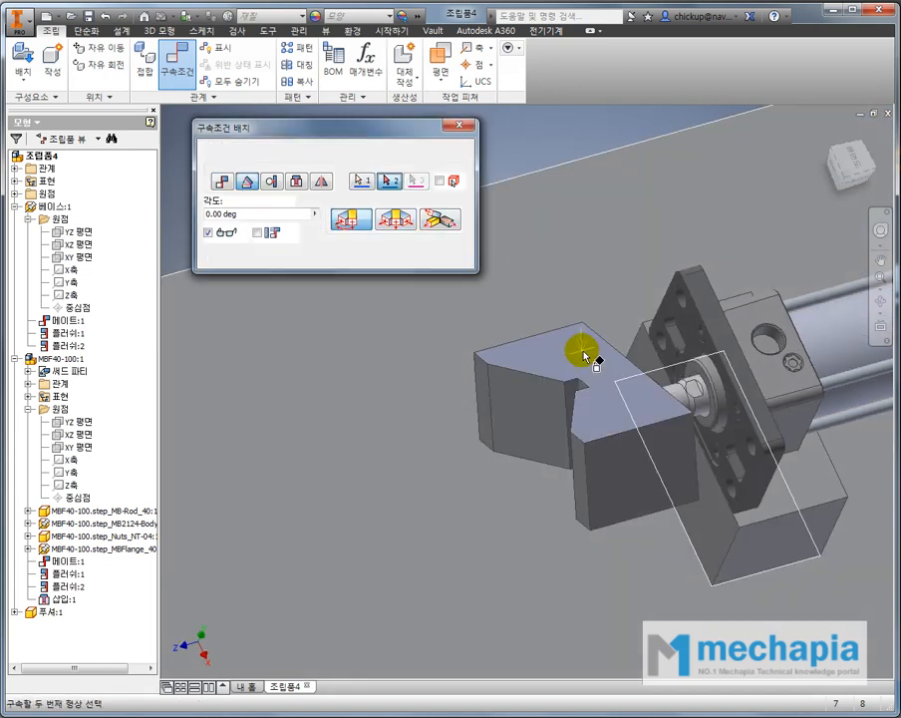
left_click(705, 307)
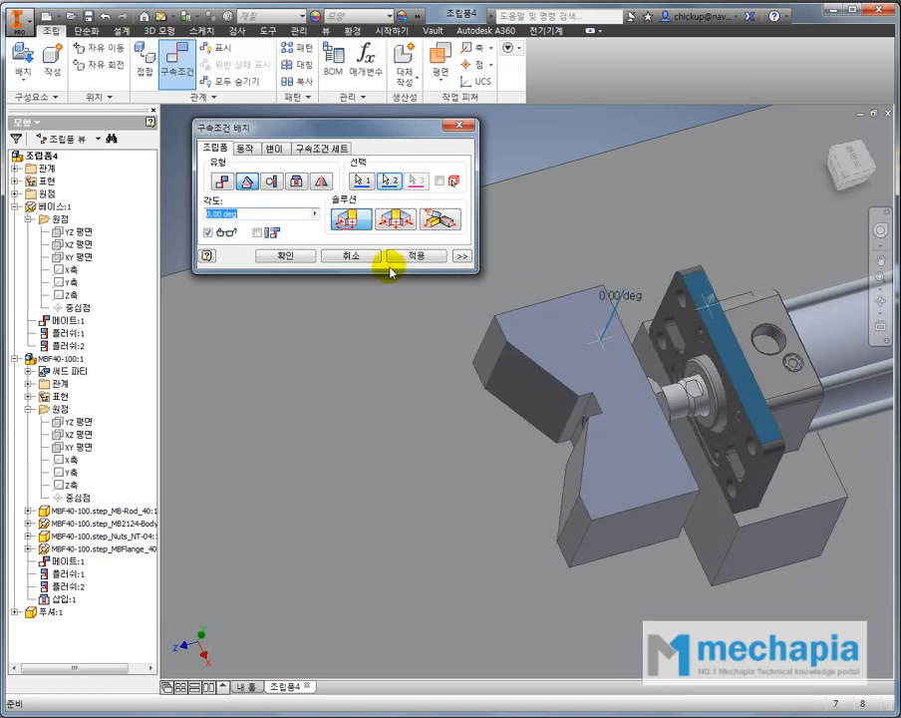
left_click(290, 254)
- Place one instance of 소재.ipt above the base plate in front of the pusher
scroll(507, 308, "down", 5)
middle_click_drag(526, 328, 482, 291, "shift")
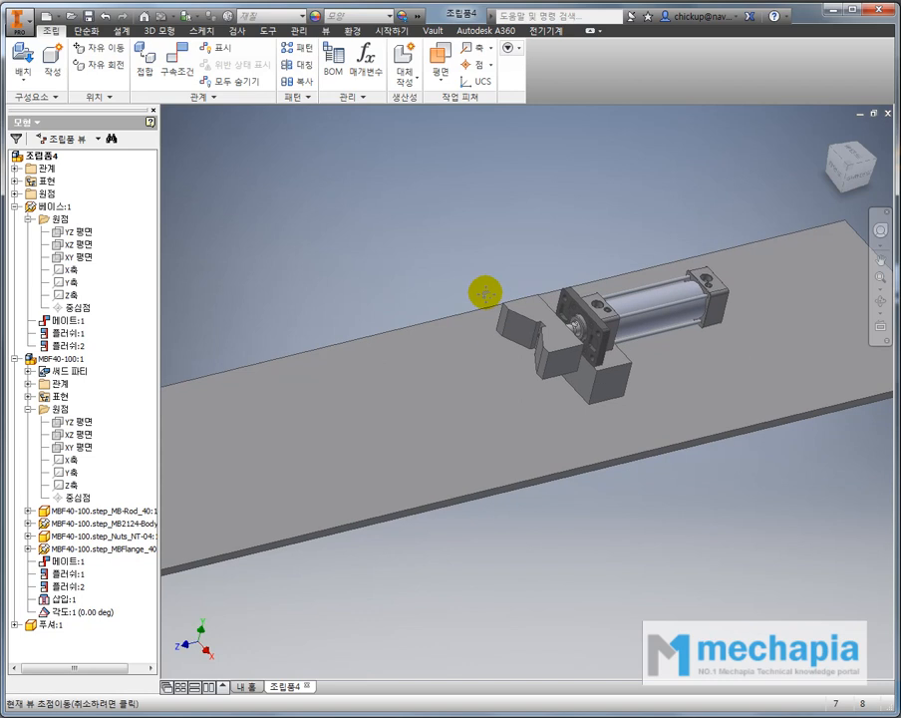
left_click(25, 64)
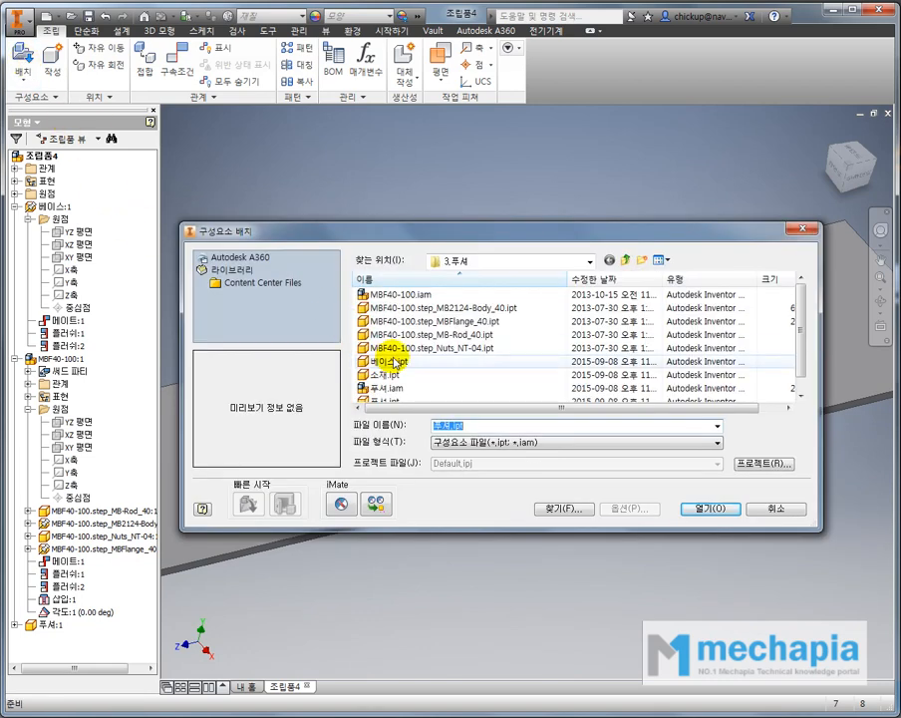
left_click(389, 374)
left_click(722, 508)
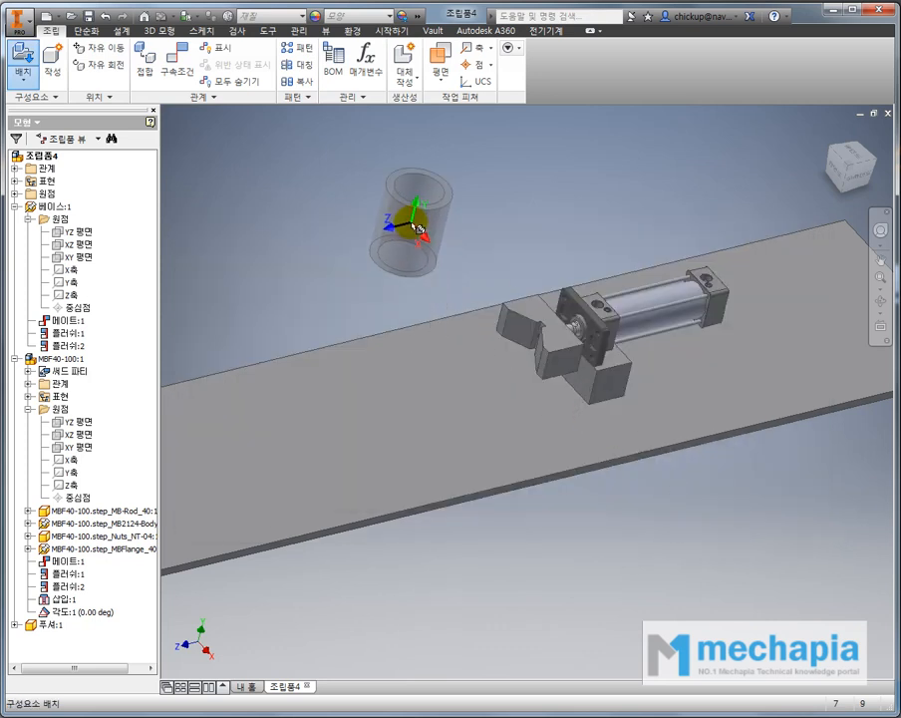
left_click(412, 224)
key("Escape")
- Mate the bottom face of the 소재 tube to the top face of the base plate at 0 mm offset
middle_click_drag(386, 249, 394, 267)
key("c")
middle_click_drag(349, 303, 446, 343)
left_click(499, 453)
scroll(506, 375, "down", 6)
left_click(575, 363)
scroll(589, 368, "up", 6)
middle_click_drag(591, 370, 596, 413, "shift")
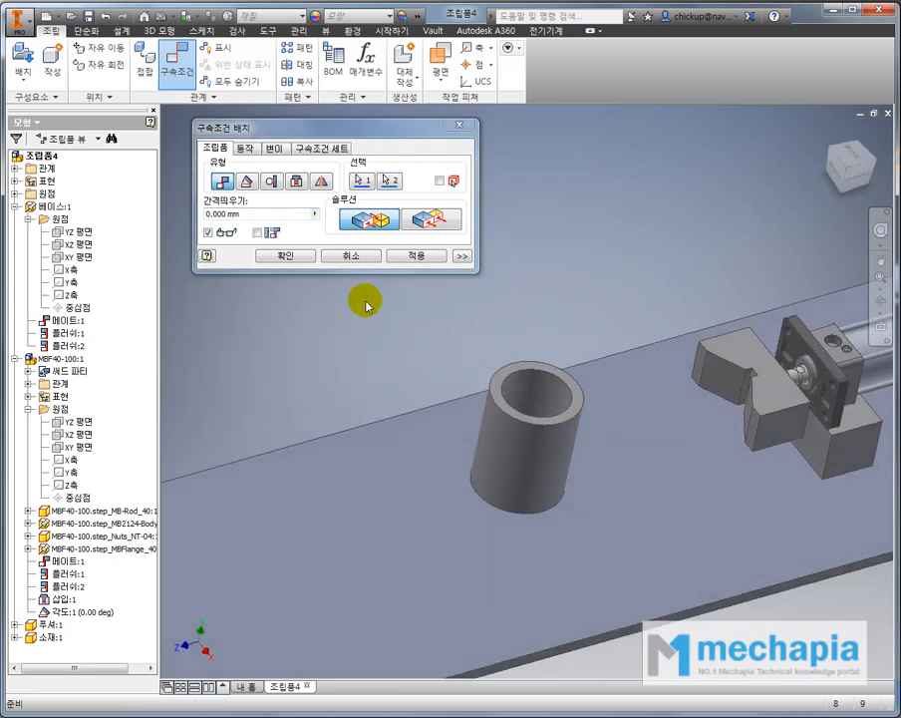
left_click(299, 255)
- In a top view, move the 소재 tube into line with the pusher's V notch, a short distance in front of it
left_click(849, 157)
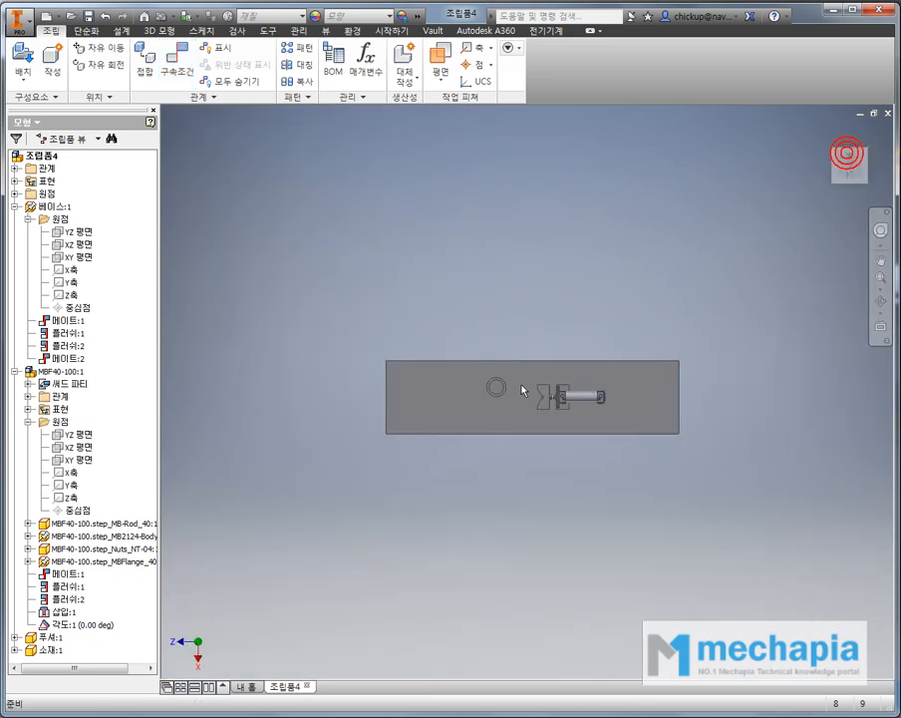
scroll(483, 388, "down", 5)
left_click_drag(494, 385, 572, 436)
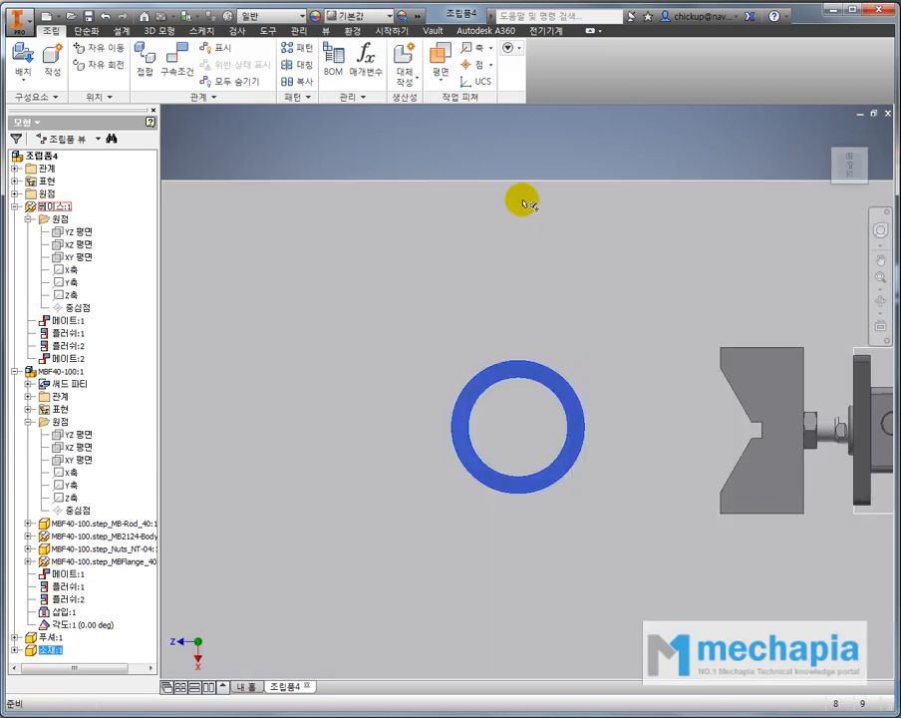
left_click(524, 162)
scroll(477, 270, "up", 3)
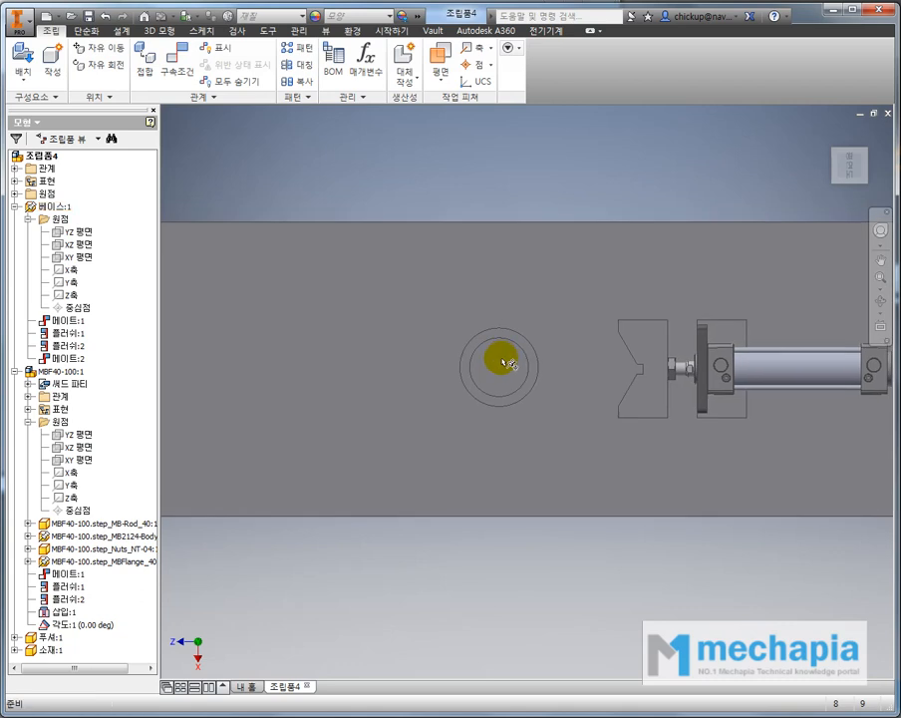
scroll(501, 360, "up", 3)
middle_click_drag(505, 363, 545, 312, "shift")
mouse_move(528, 295)
left_mouse_down()
mouse_move(571, 301)
mouse_move(533, 298)
left_mouse_up()
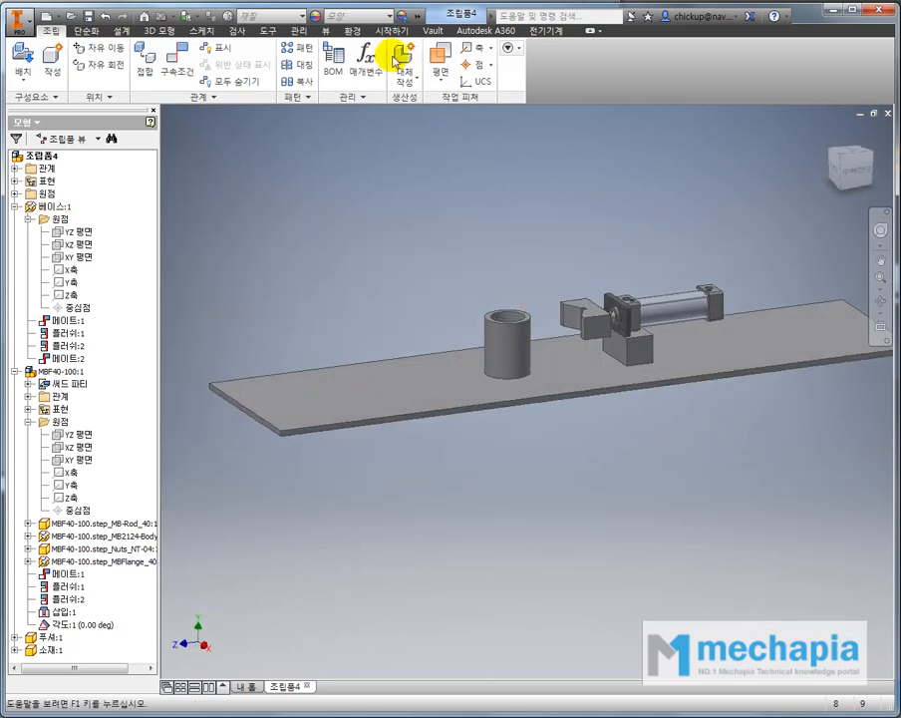
- Enter the Dynamic Simulation environment and close the simulation player
left_click(354, 31)
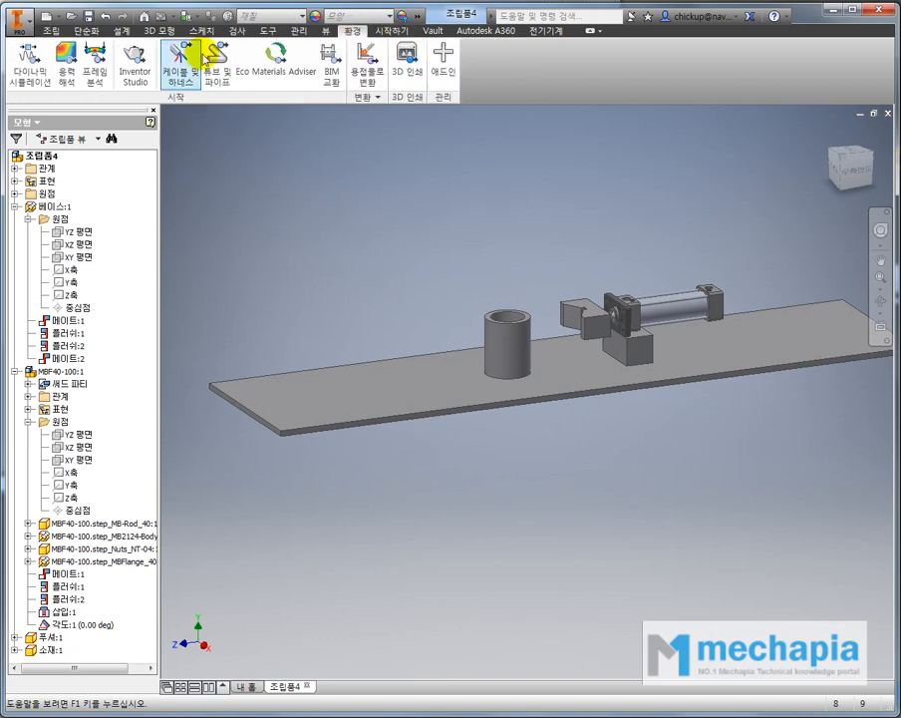
left_click(44, 78)
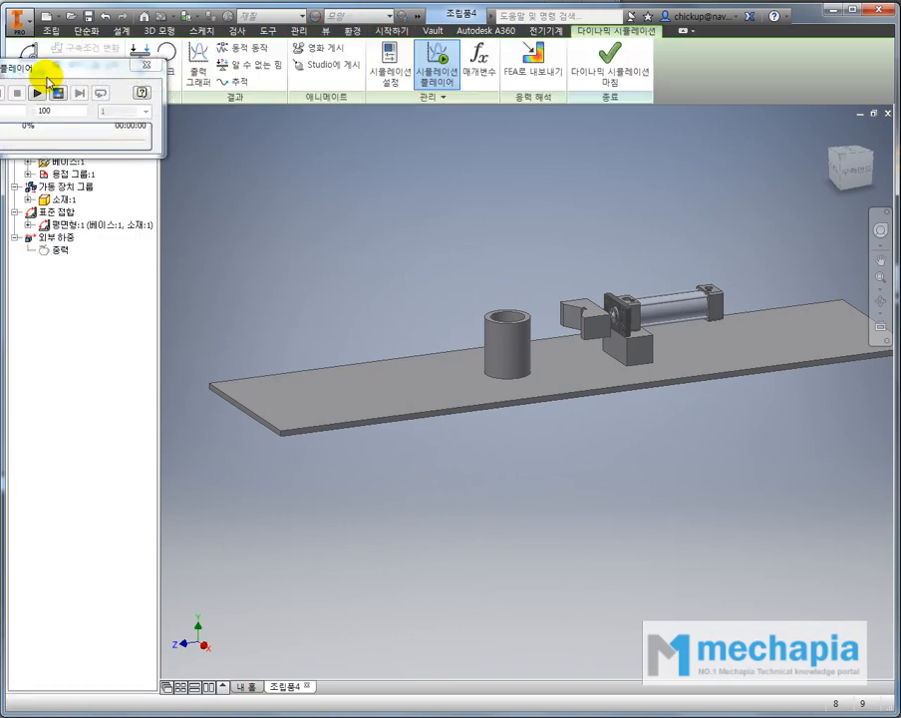
left_click_drag(68, 73, 340, 147)
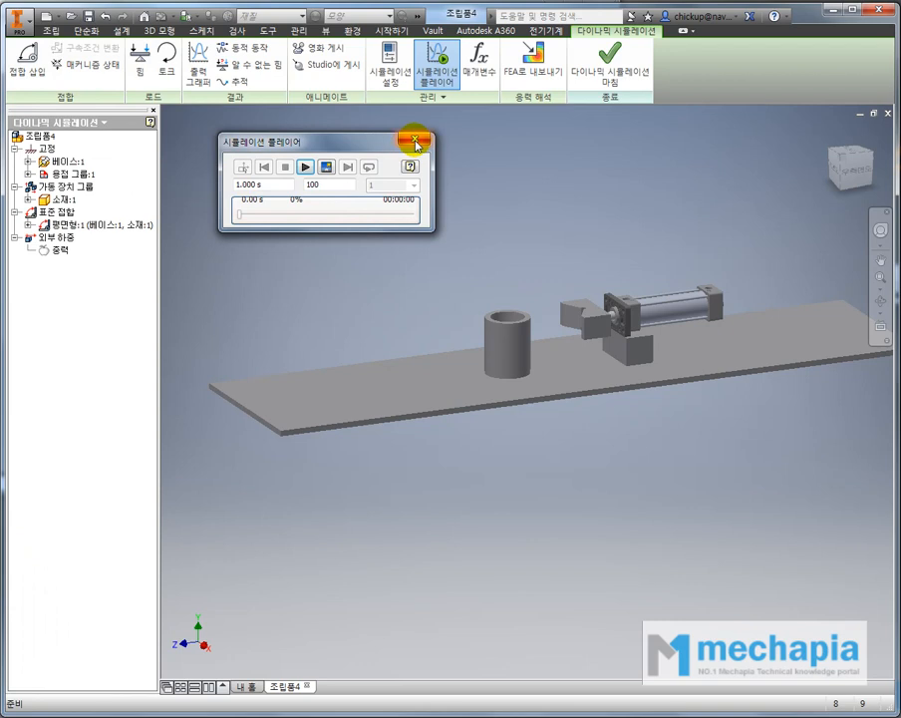
left_click(416, 145)
- Examine which components belong to the mobile group, the grounded base and the weld group
left_click_drag(493, 241, 427, 235)
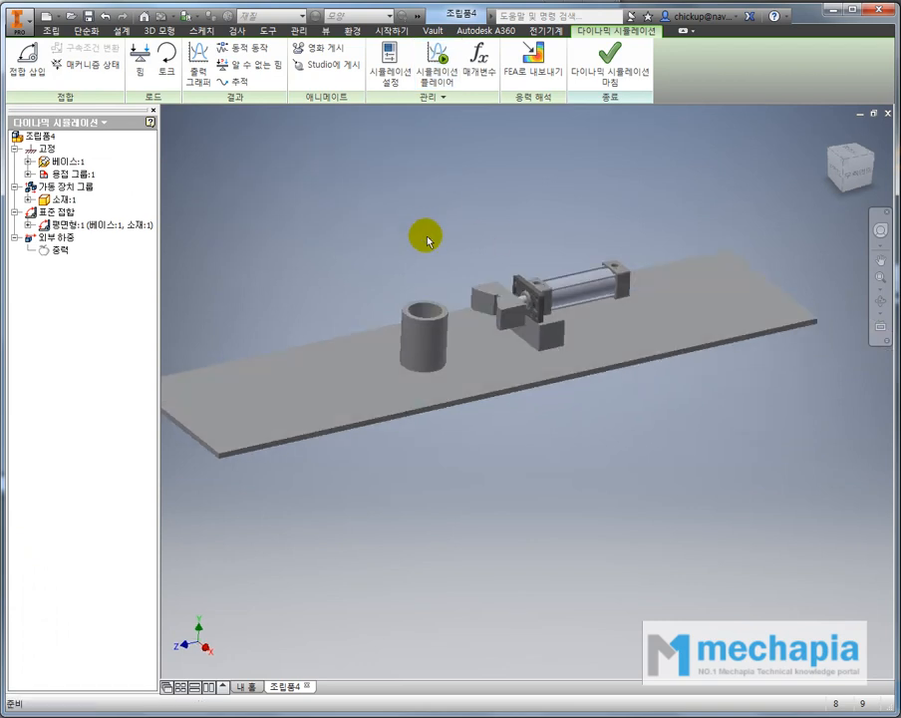
scroll(427, 237, "down", 4)
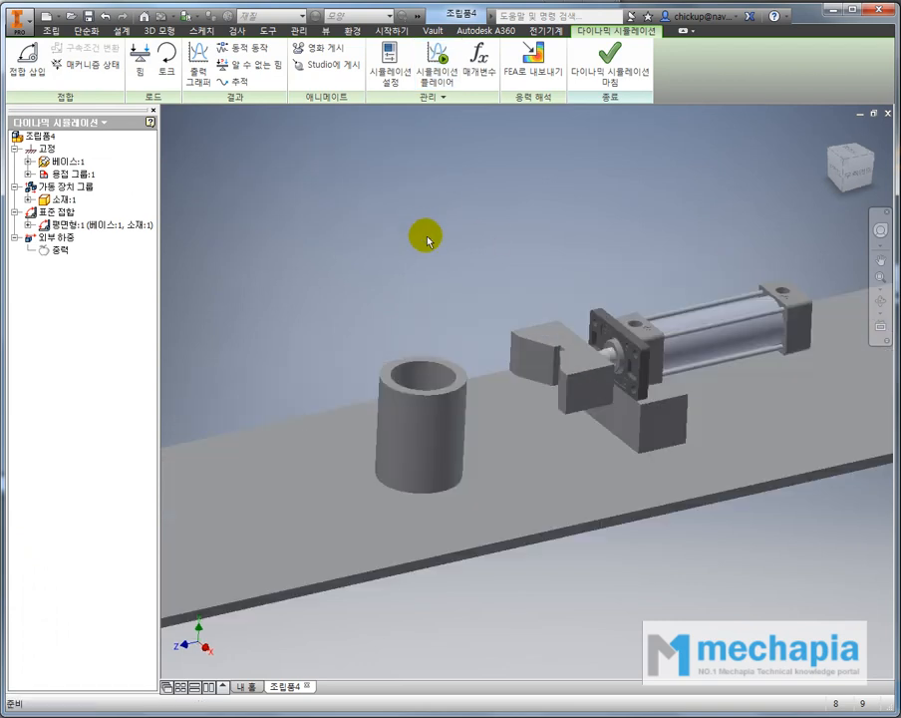
left_click(63, 199)
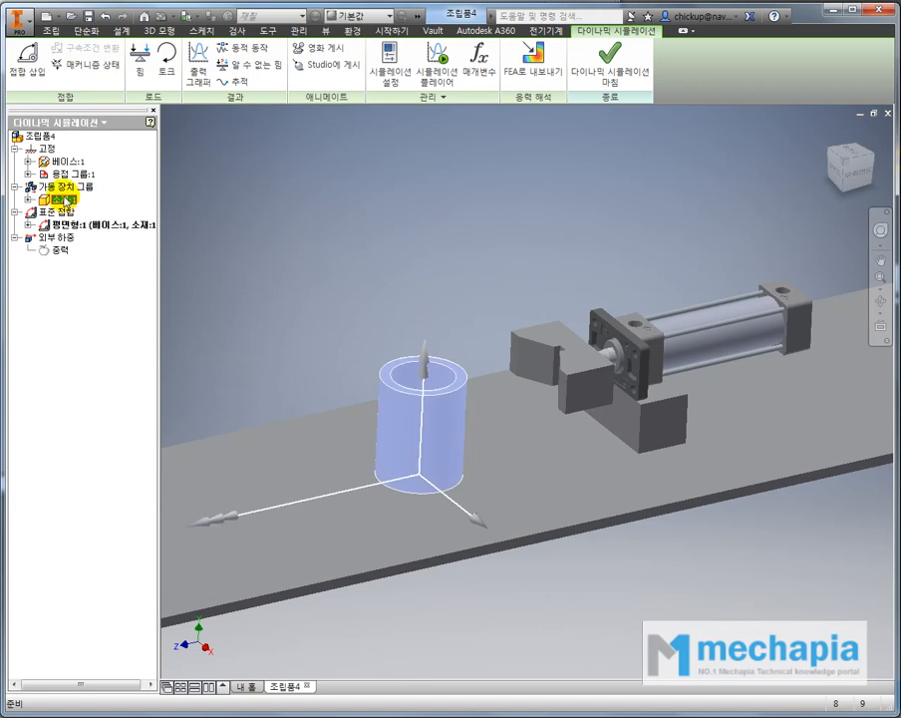
left_click(70, 162)
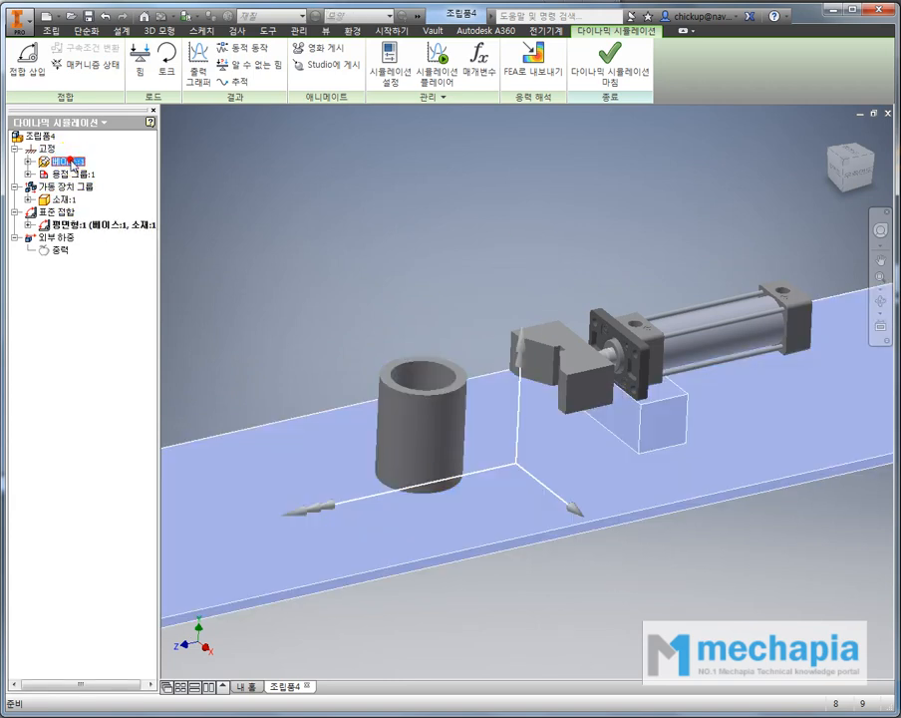
left_click(71, 174)
scroll(245, 243, "down", 3)
middle_click_drag(247, 243, 440, 253, "shift")
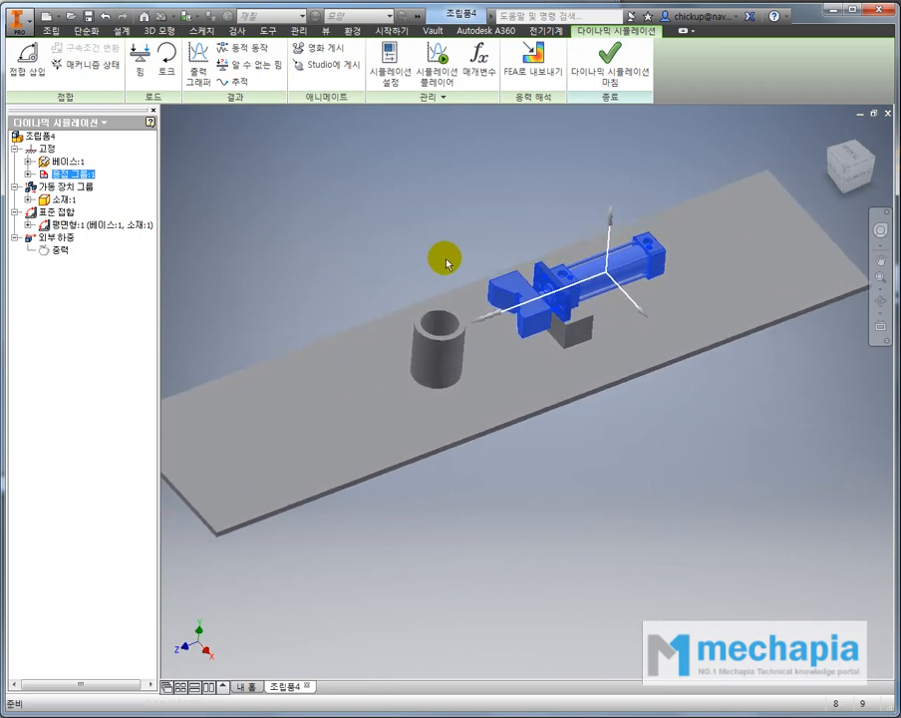
scroll(503, 261, "up", 3)
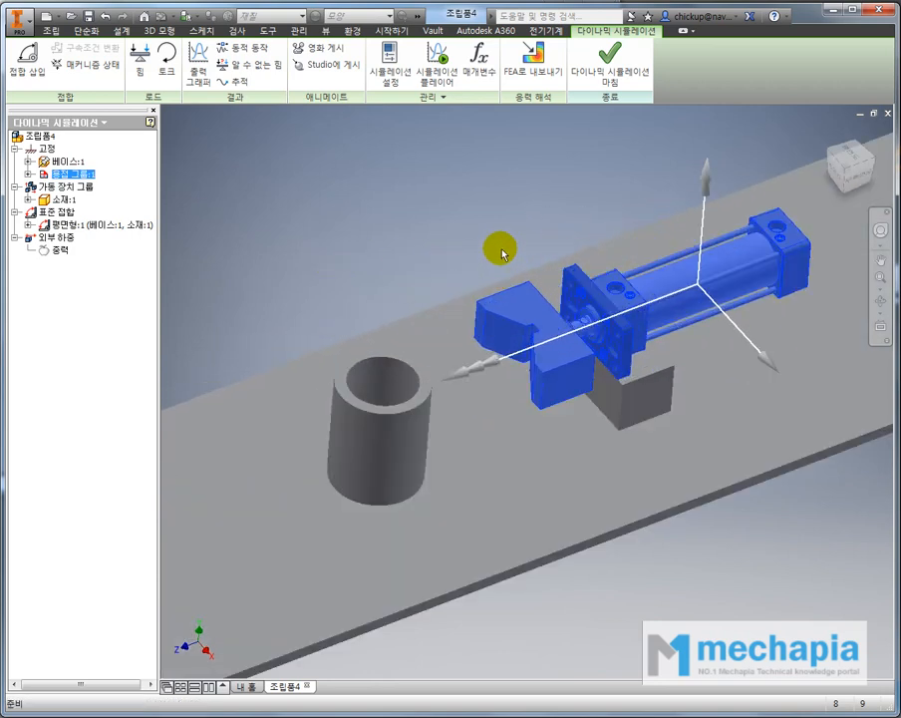
left_click(503, 253)
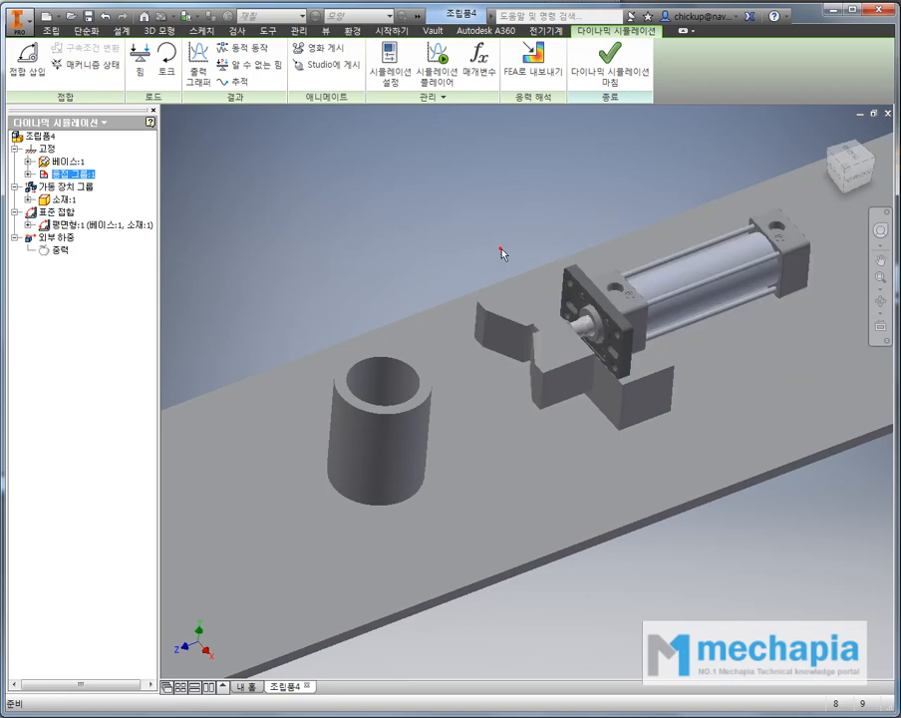
left_click(77, 174)
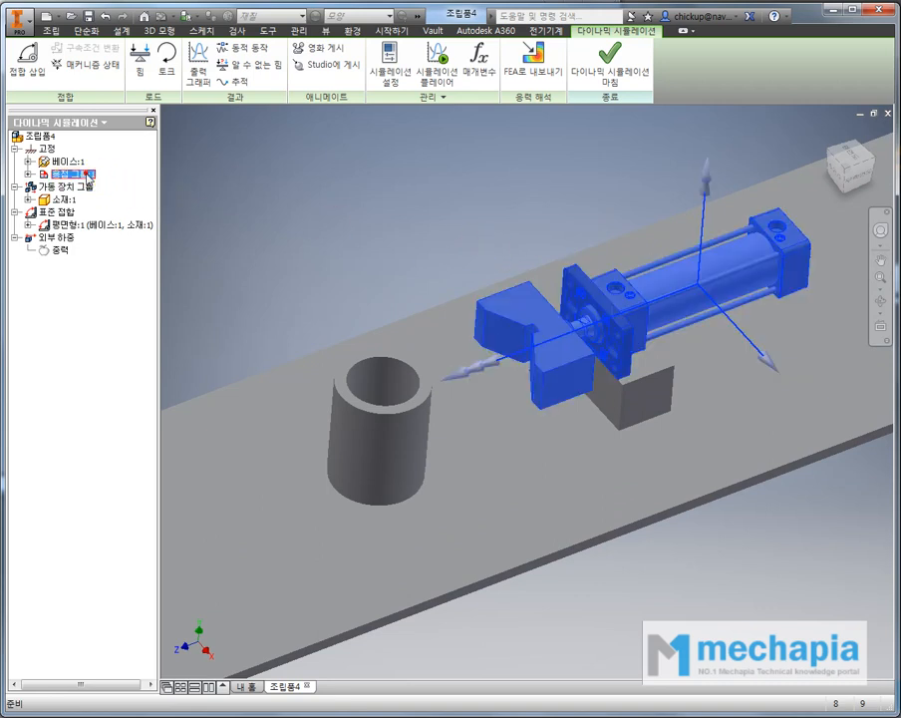
left_click(441, 232)
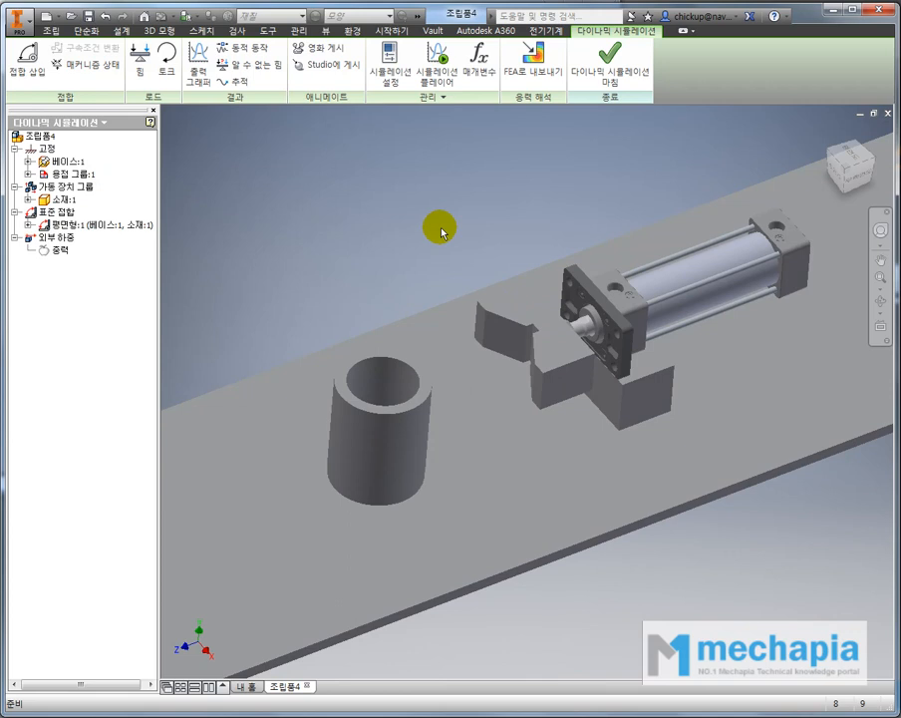
- Set the visual style to Shaded with Edges (모서리로 음영처리)
left_click(324, 30)
left_click(174, 64)
left_click(172, 157)
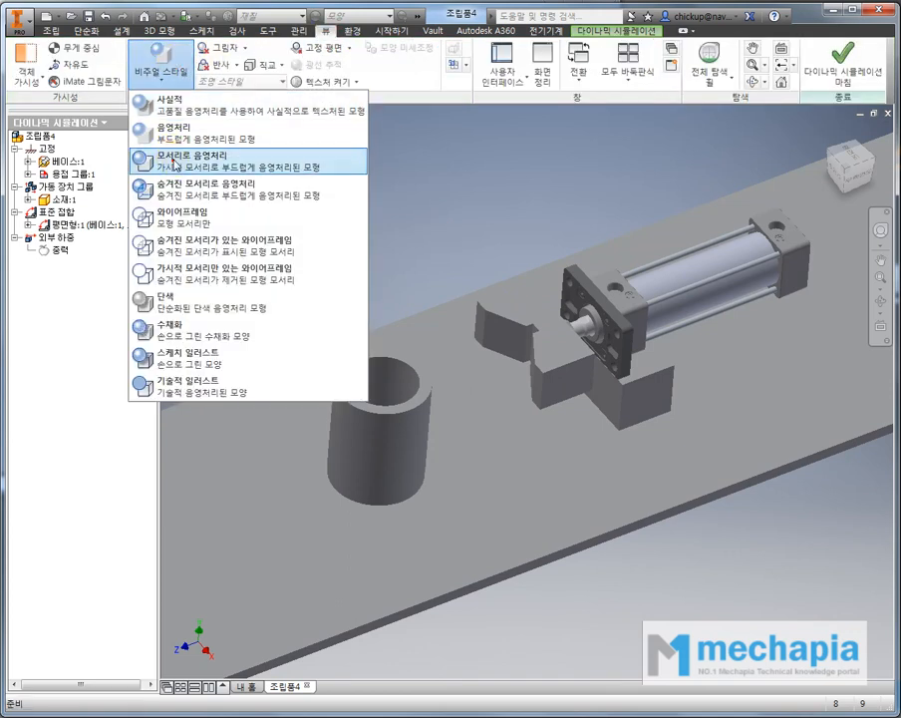
left_click(367, 180)
left_click(537, 333)
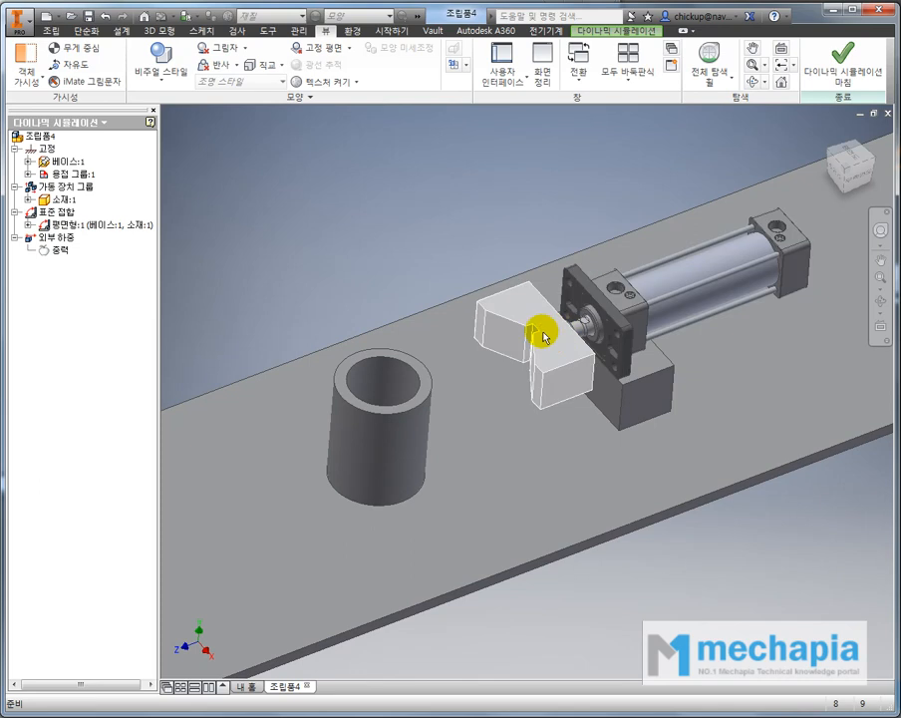
- Check the weld group's members again and finish the Dynamic Simulation environment
left_click(82, 175)
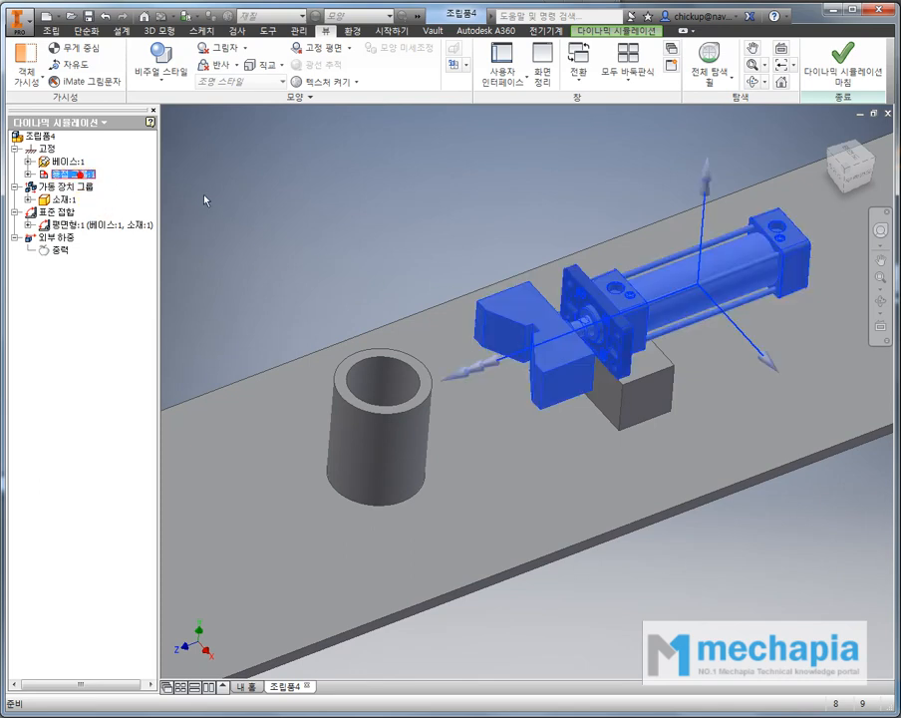
mouse_move(469, 233)
middle_mouse_down("shift")
mouse_move(449, 248)
mouse_move(471, 231)
middle_mouse_up("shift")
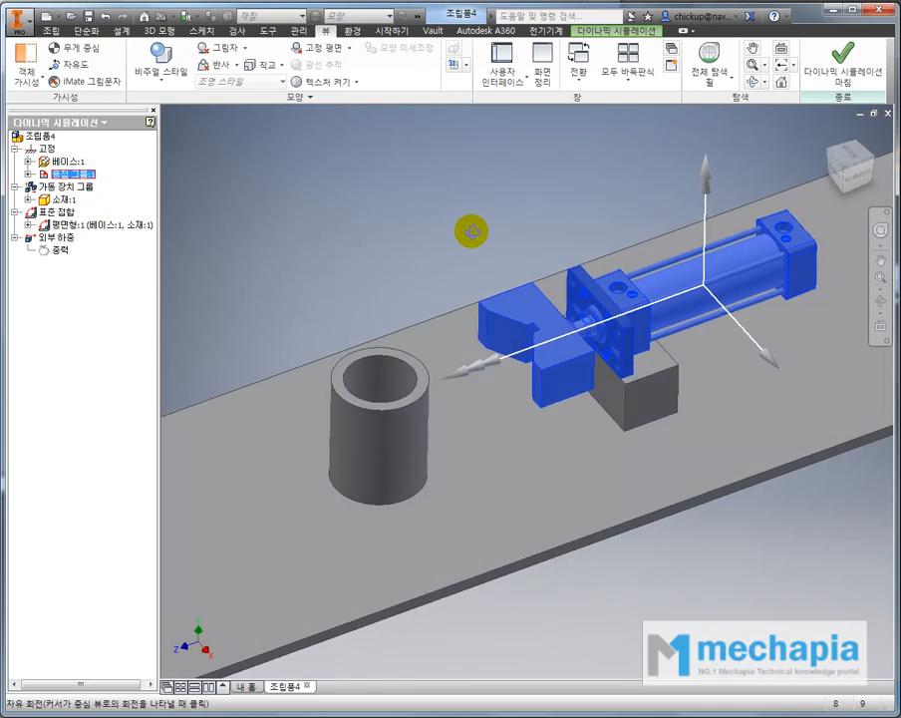
left_click(463, 215)
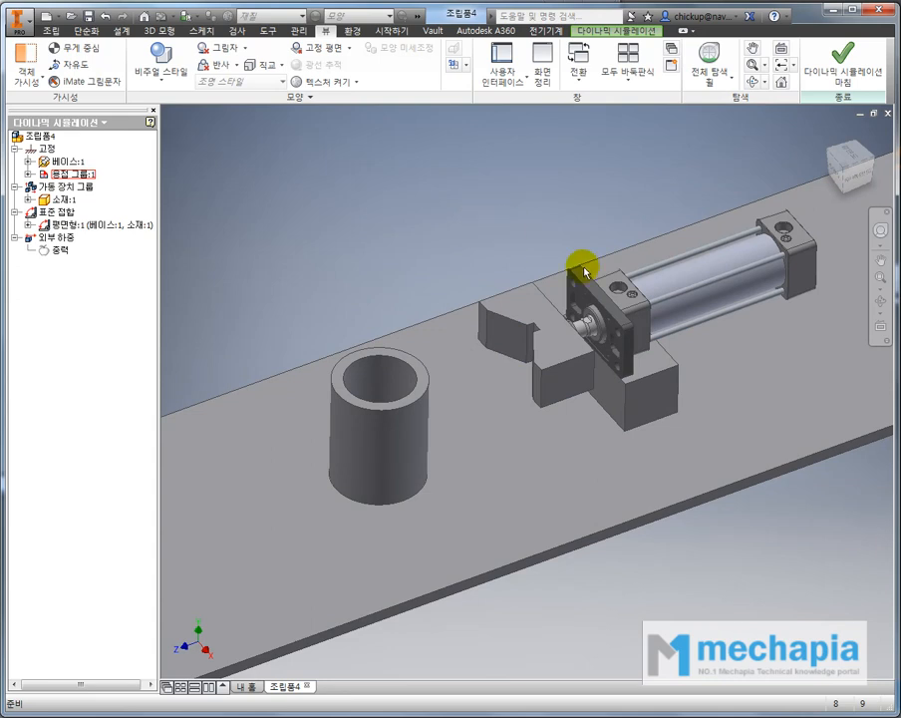
left_click(833, 84)
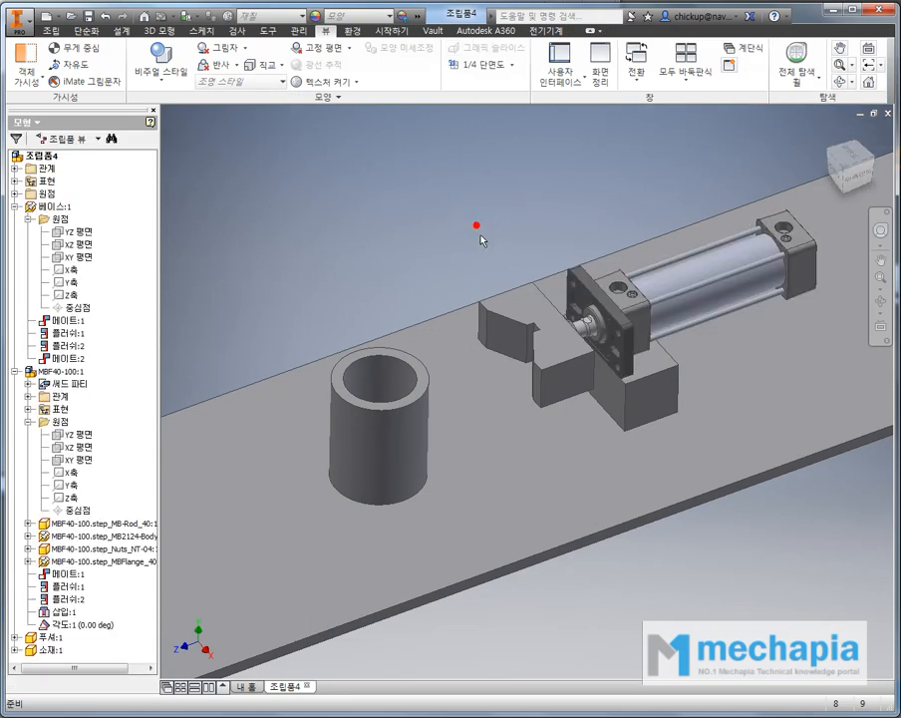
- Make the cylinder subassembly MBF40-100:1 flexible (유연성) in the main assembly
left_click(613, 318)
left_click(610, 315)
middle_click_drag(471, 215, 466, 263, "shift")
middle_click_drag(543, 322, 570, 345, "shift")
left_click_drag(569, 346, 550, 359)
left_click(380, 228)
middle_click_drag(380, 228, 400, 202, "shift")
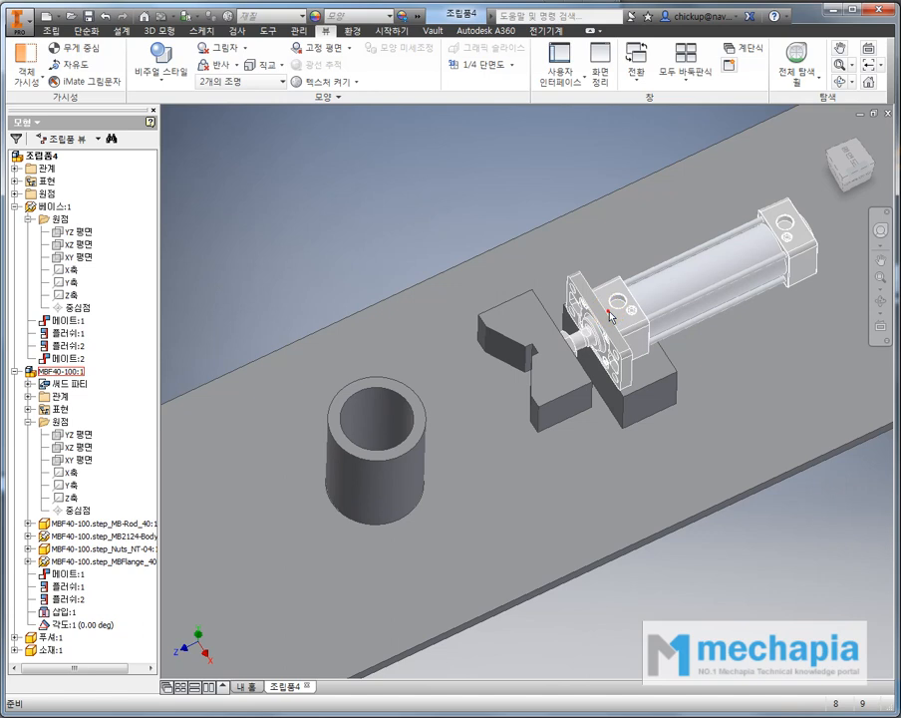
left_click(611, 316)
right_click(612, 317)
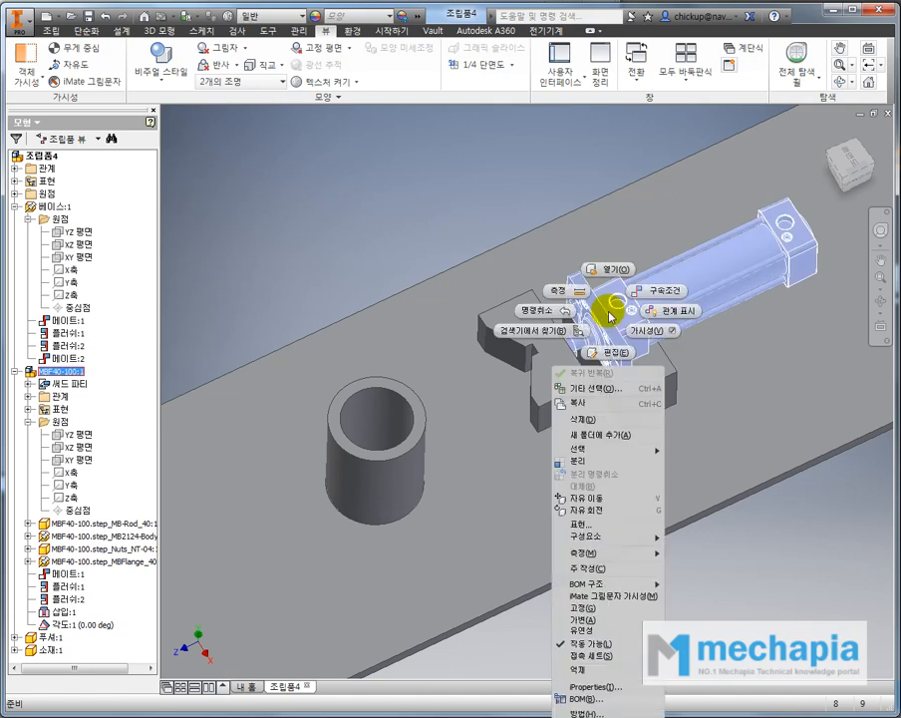
left_click(599, 626)
left_click(436, 161)
left_click_drag(533, 342, 438, 147)
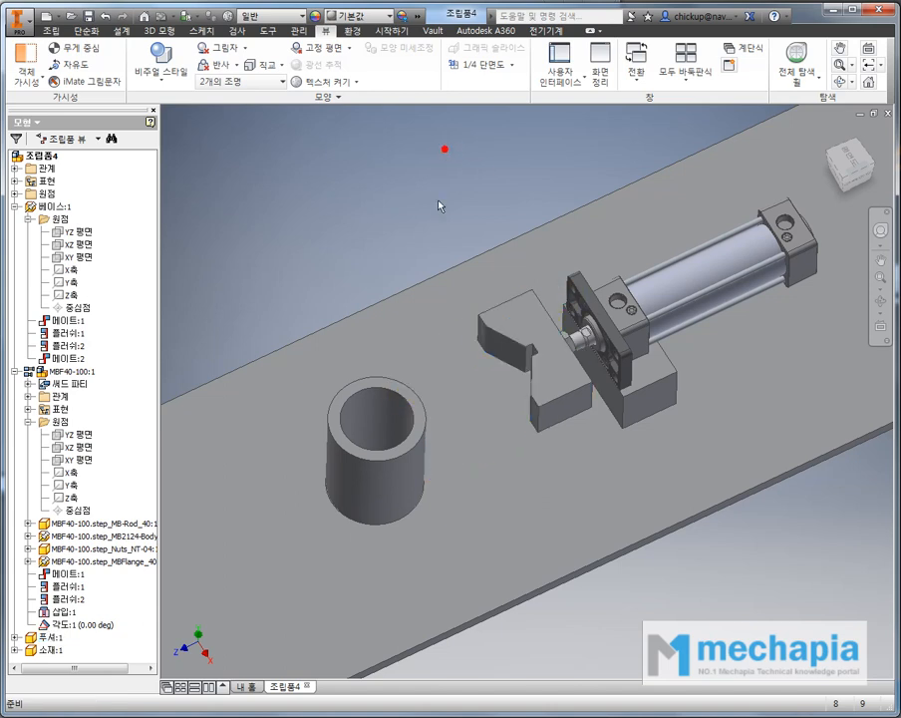
- Edit the cylinder subassembly in place to examine its internal relationships, and return to the main assembly
left_click(613, 317)
middle_click_drag(634, 300, 634, 275, "shift")
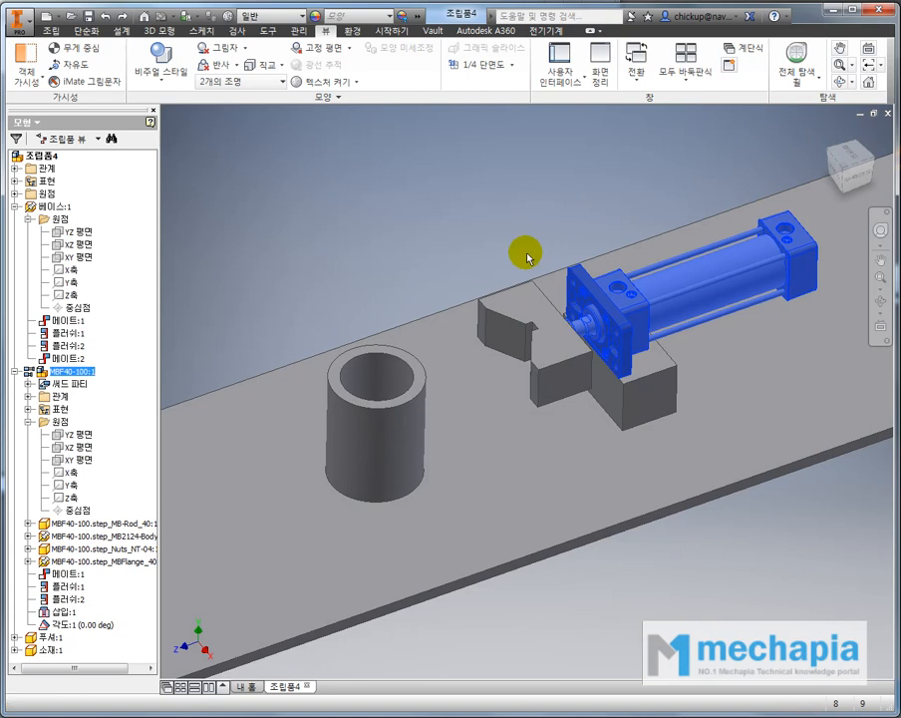
left_click(477, 237)
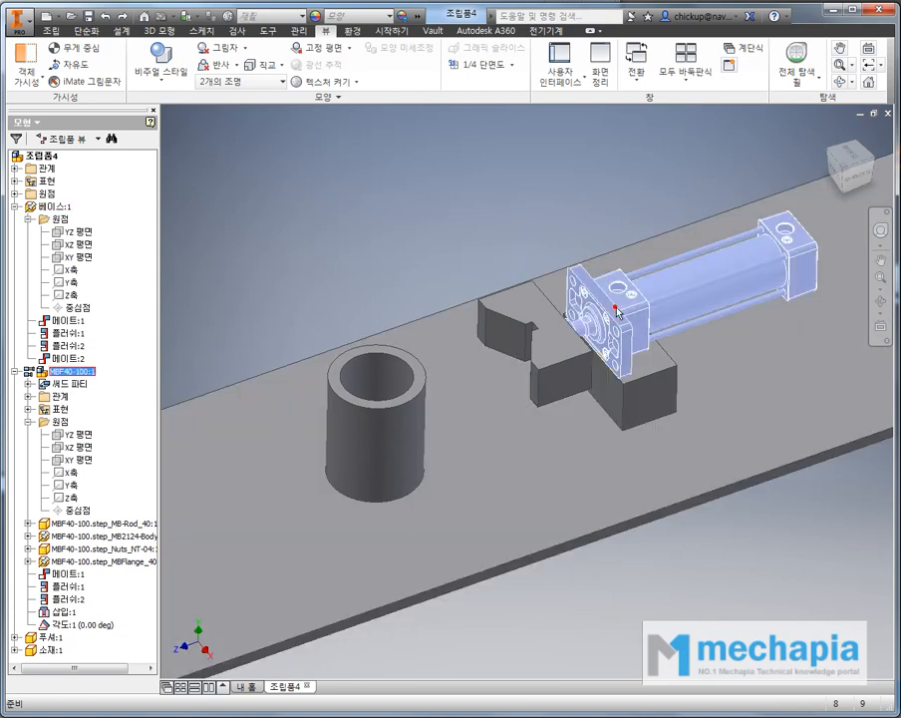
double_click(616, 312)
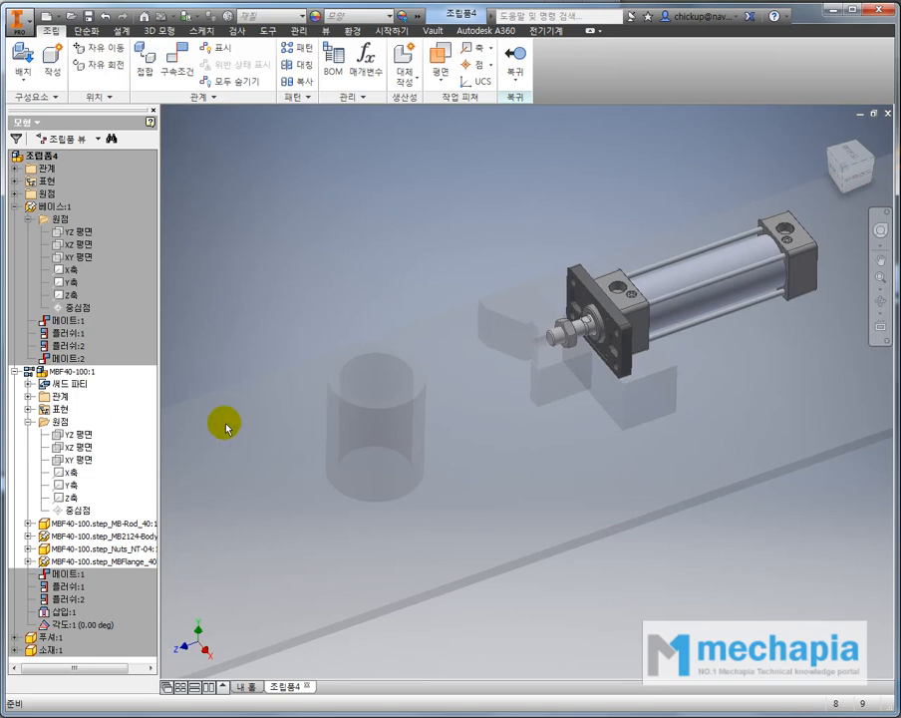
left_click(28, 421)
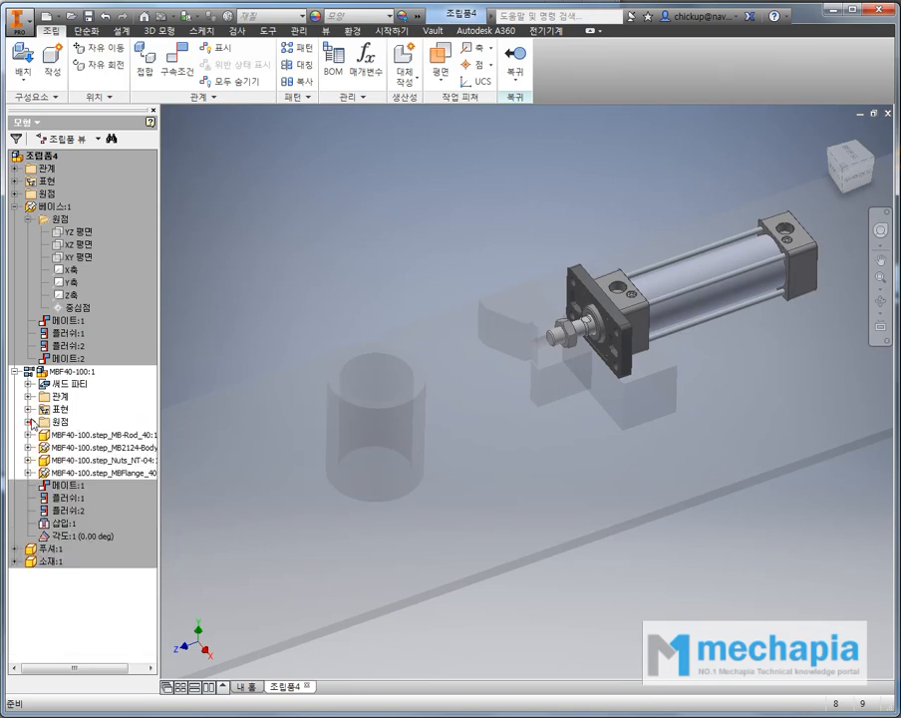
left_click(28, 395)
left_click(58, 410)
left_click(76, 421)
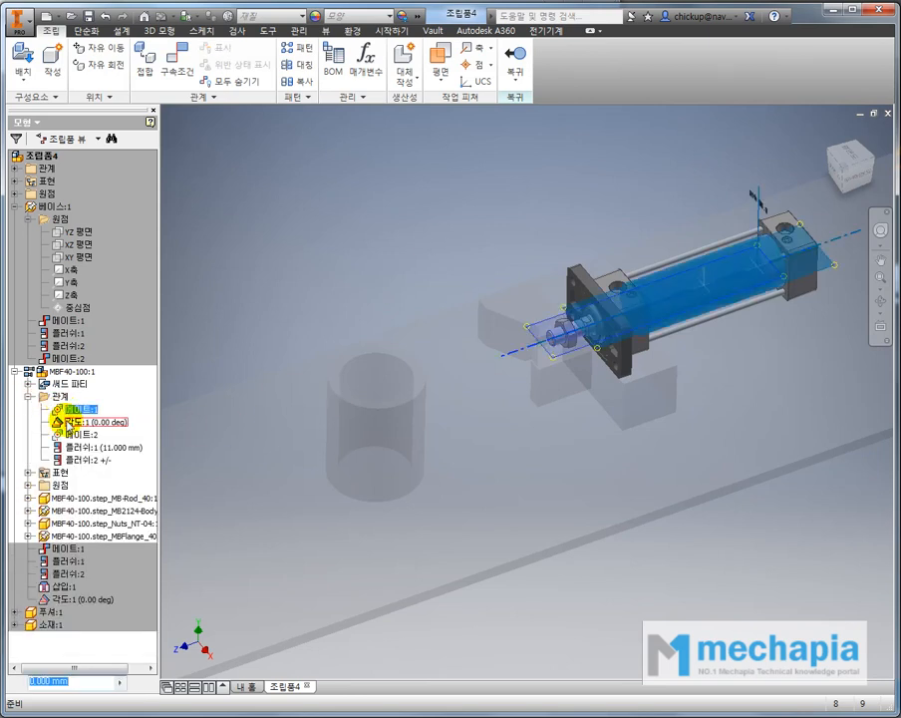
left_click(514, 343)
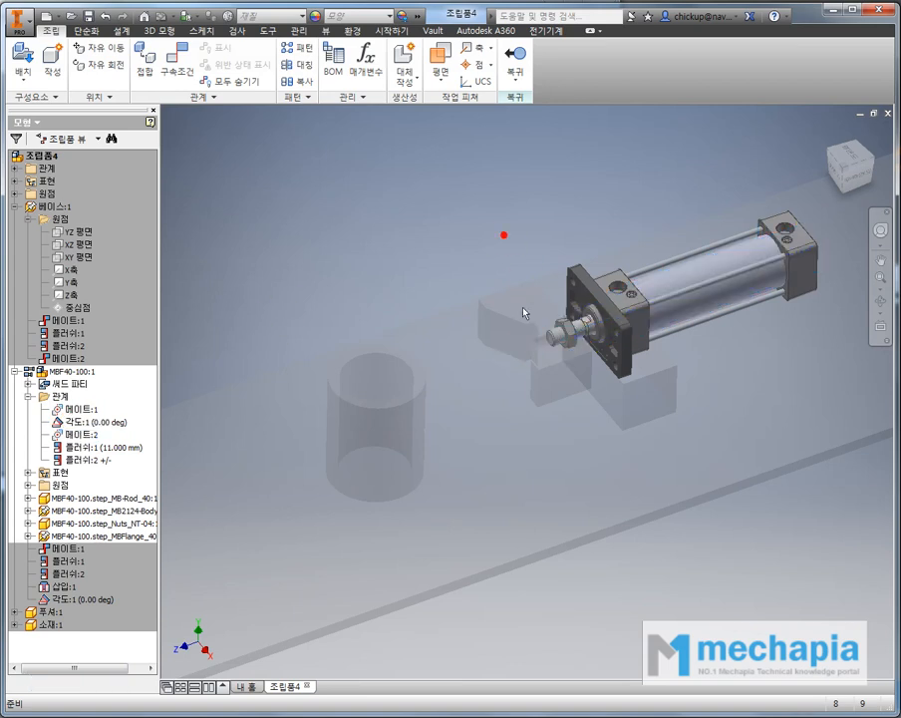
left_click_drag(555, 339, 543, 203)
left_click(510, 55)
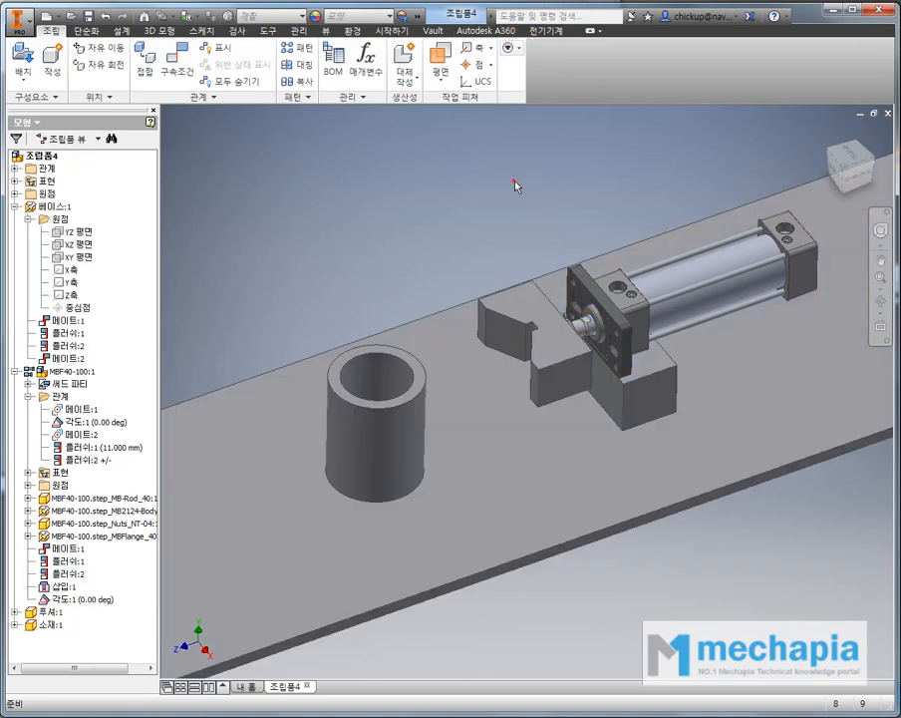
- Move the pusher slightly forward along the base so the cylinder rod extends
left_click(570, 301)
left_click(521, 232)
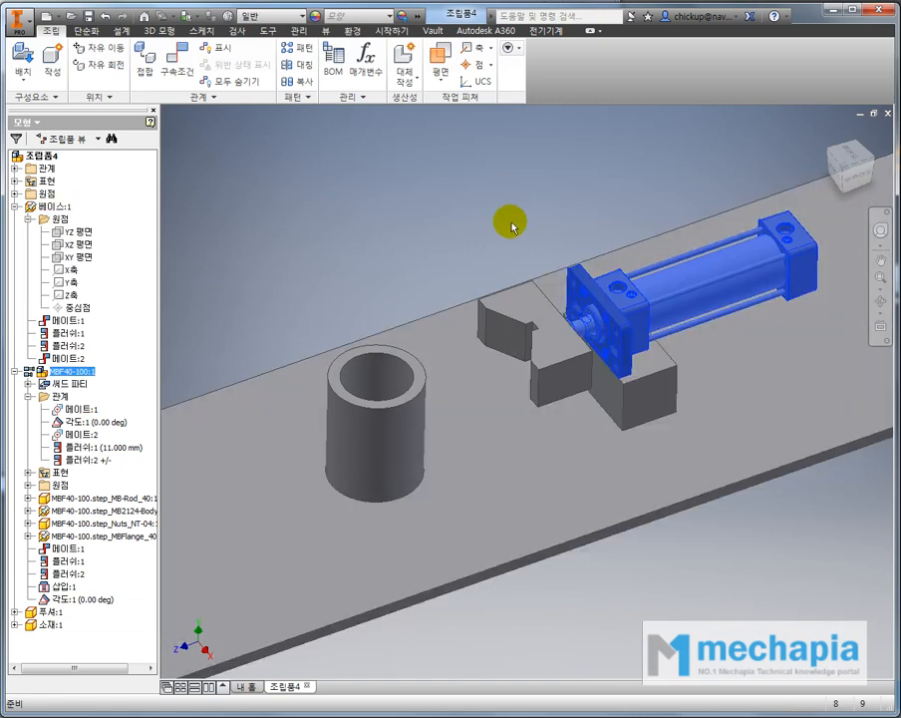
mouse_move(529, 344)
left_mouse_down()
mouse_move(371, 375)
mouse_move(576, 313)
mouse_move(339, 409)
mouse_move(521, 326)
left_mouse_up()
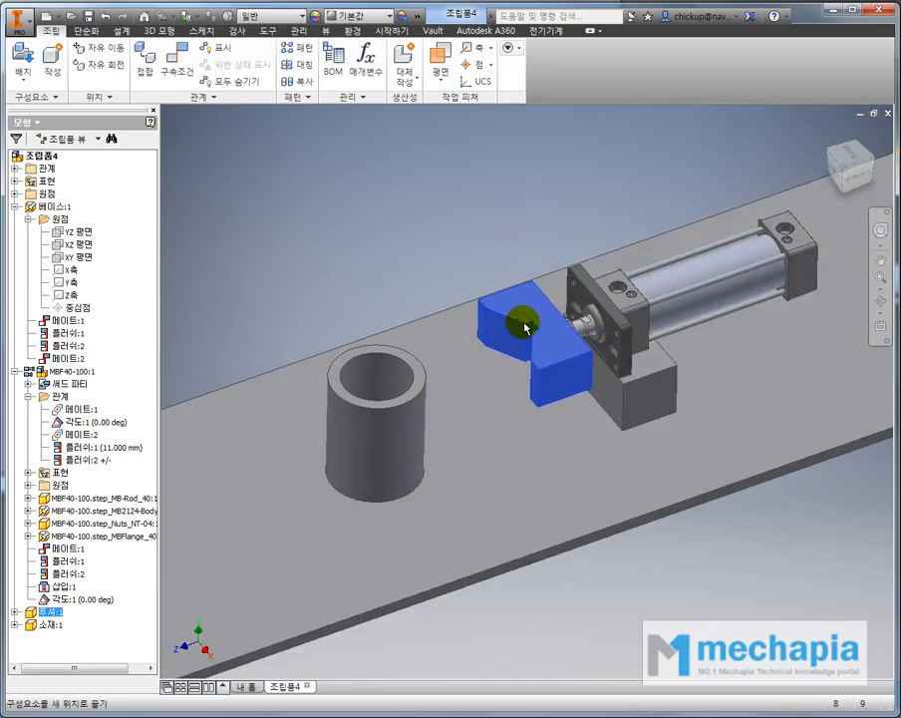
- View the assembly from above and move the workpiece along the base up to the pusher's V-shaped notch
key("F4")
left_click_drag(498, 225, 848, 178)
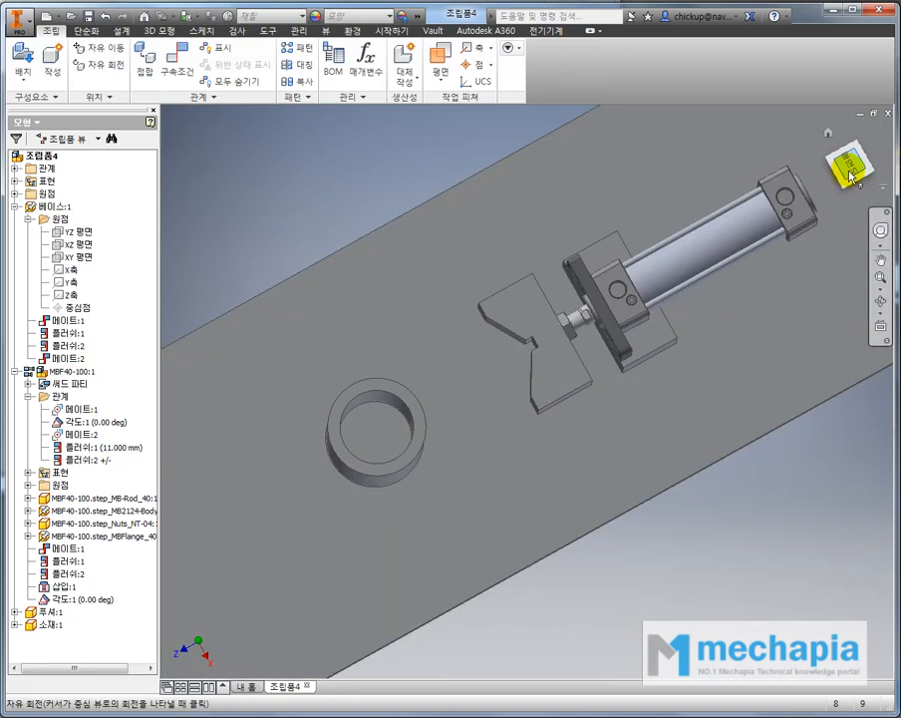
left_click(849, 177)
left_click(527, 392)
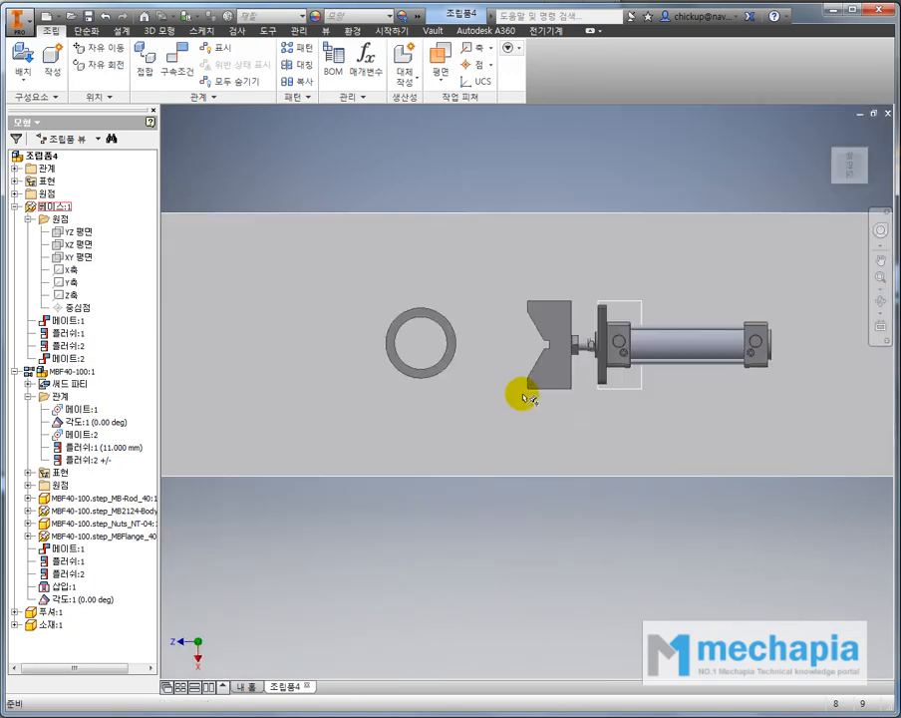
scroll(519, 389, "down", 4)
left_click_drag(566, 319, 521, 323)
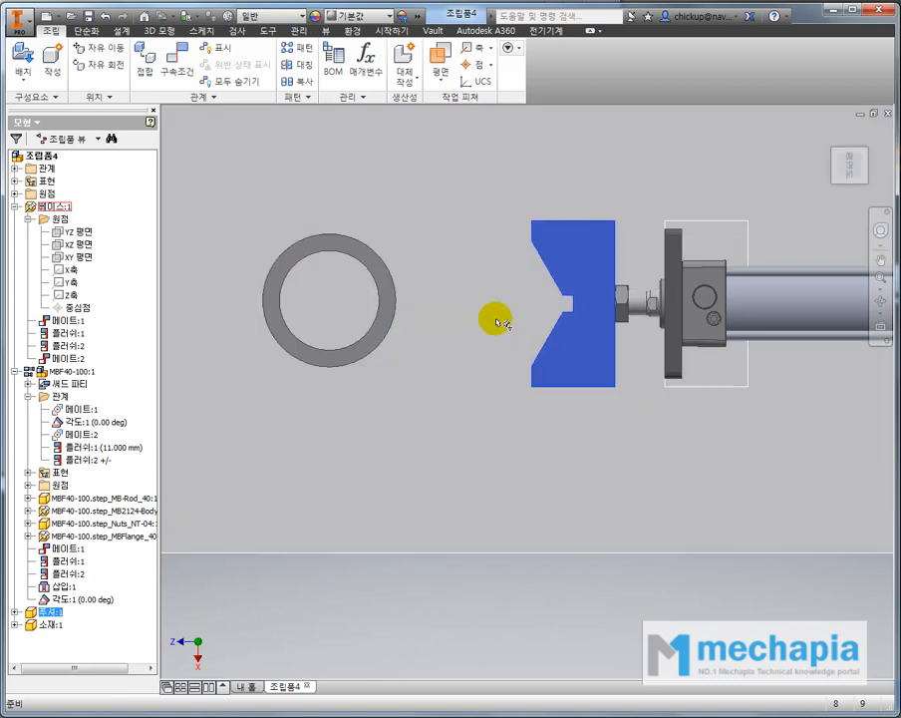
left_click_drag(389, 322, 600, 333)
scroll(501, 285, "up", 4)
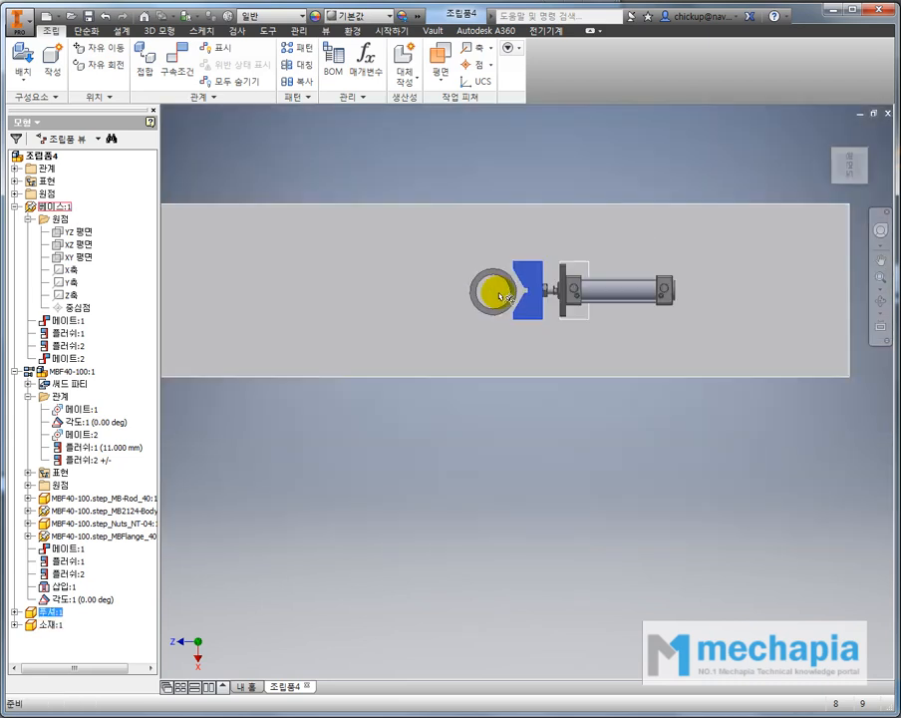
middle_click_drag(492, 317, 519, 245, "shift")
left_click(509, 242)
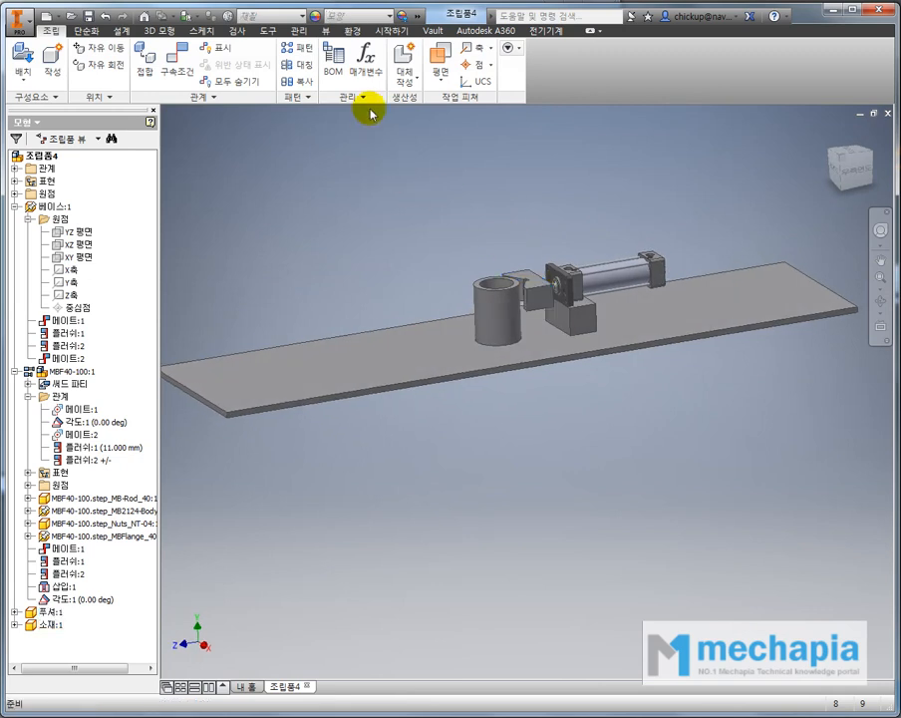
- Enter the Dynamic Simulation environment (다이나믹 시뮬레이션) again and close the simulation player
left_click(351, 38)
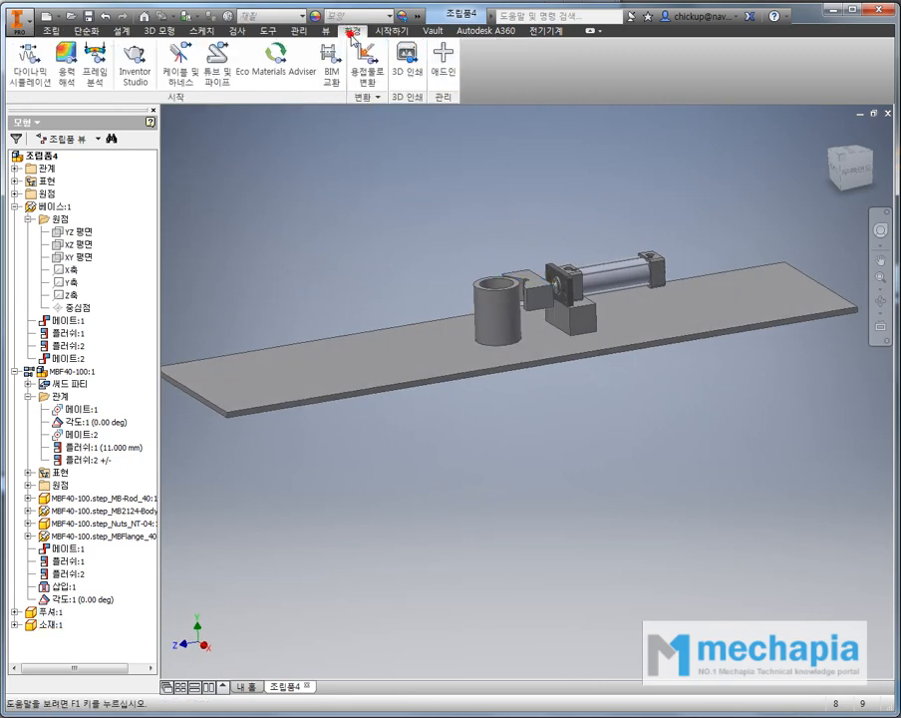
left_click(29, 62)
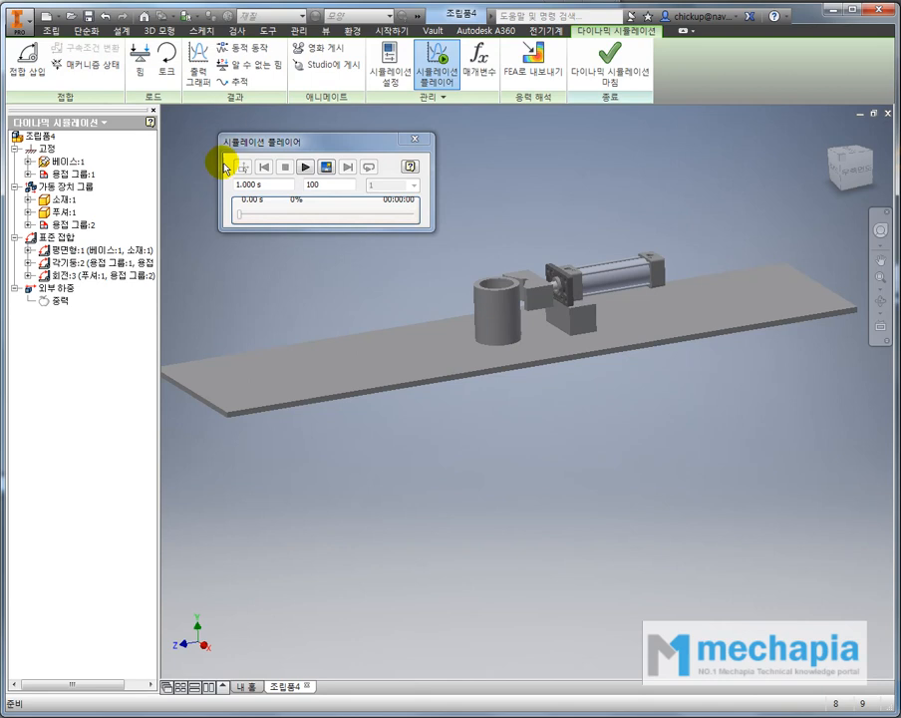
left_click(411, 140)
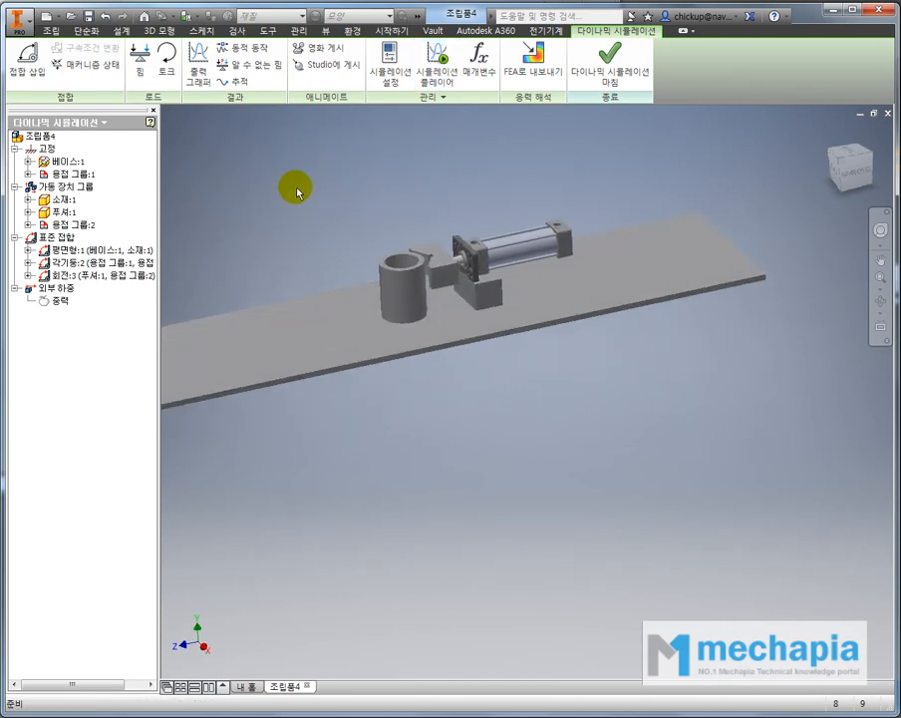
- Examine which components belong to the grounded weld group and to the mobile group
left_click(88, 175)
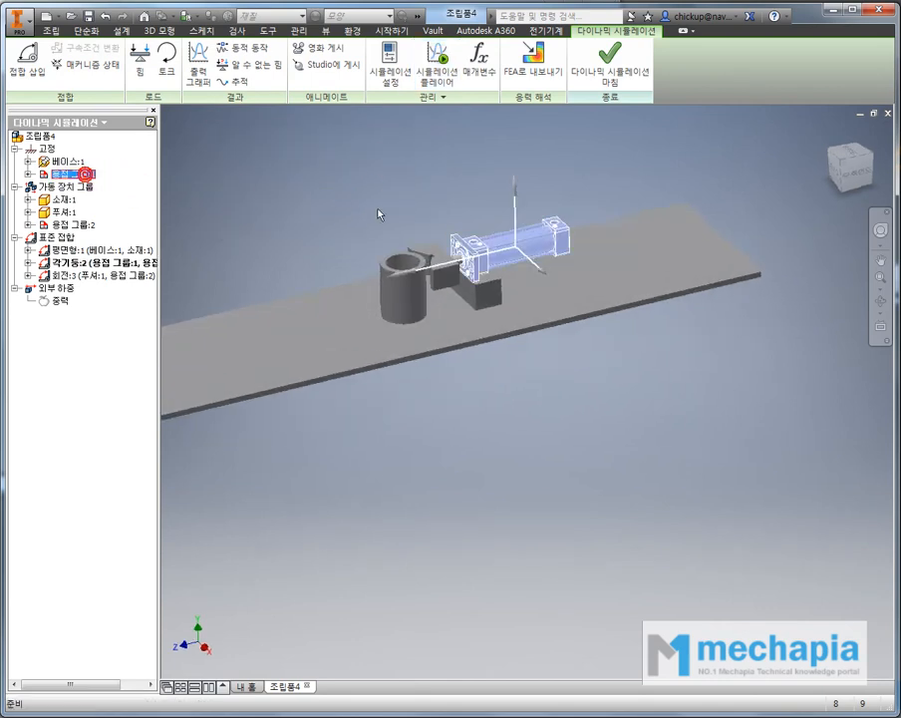
middle_click_drag(495, 218, 430, 204)
left_click(62, 186)
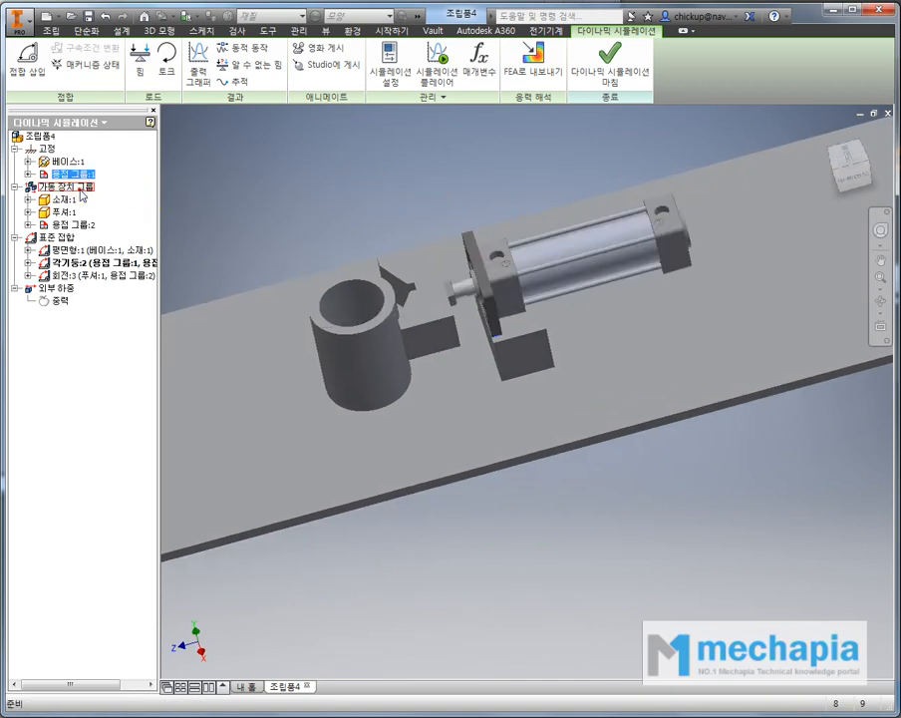
left_click(63, 199)
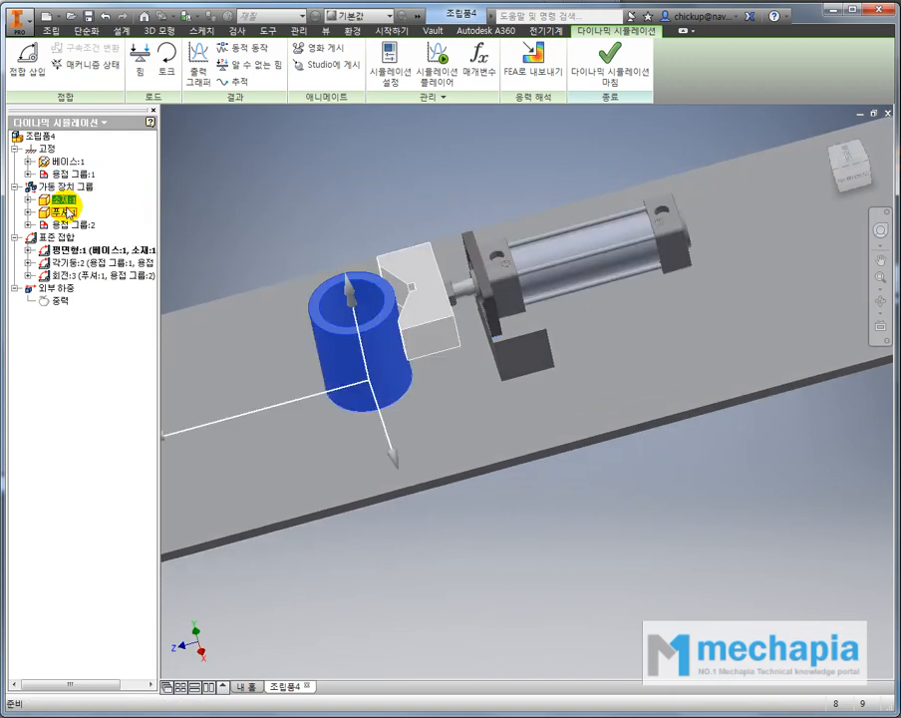
left_click(64, 210)
left_click(82, 225)
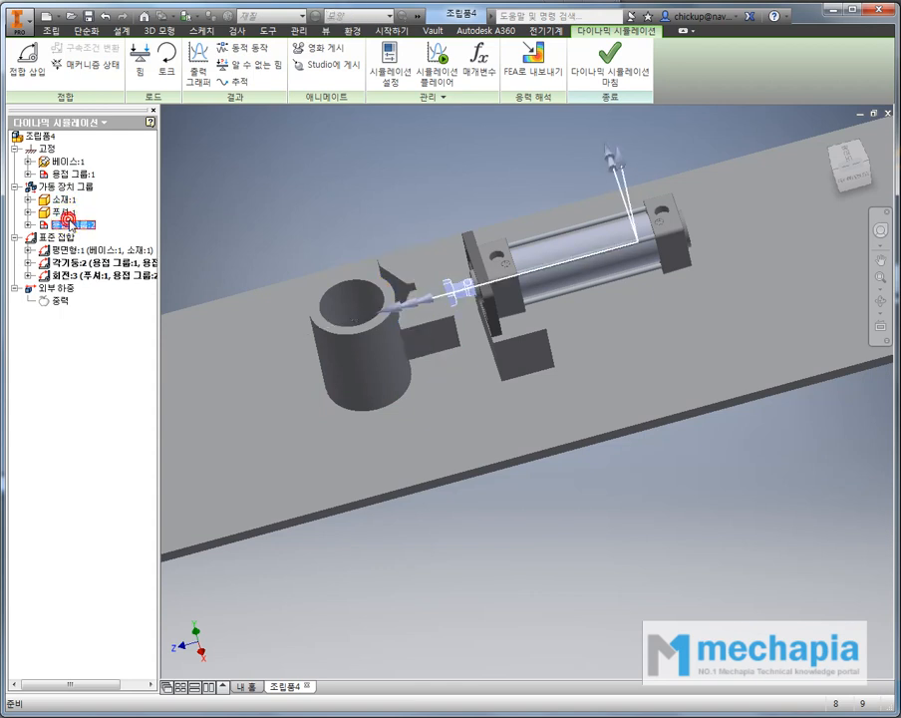
- Inspect the members of the mobile weld group 용접 그룹:2, checking the rod and the nut in the model
left_click(29, 224)
left_click(40, 237)
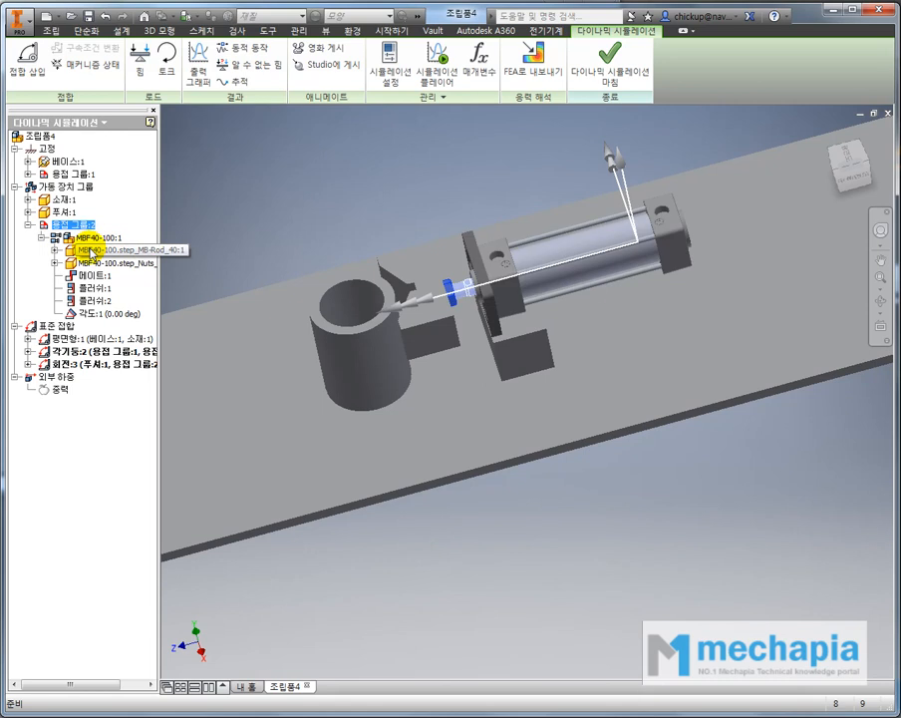
left_click(84, 249)
scroll(483, 311, "up", 3)
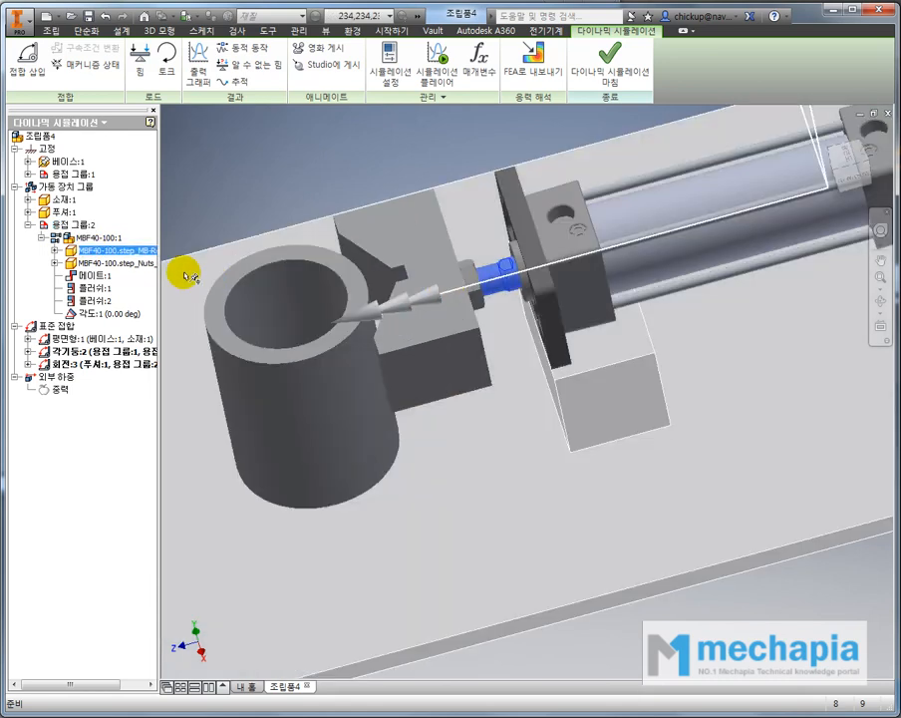
left_click(142, 263)
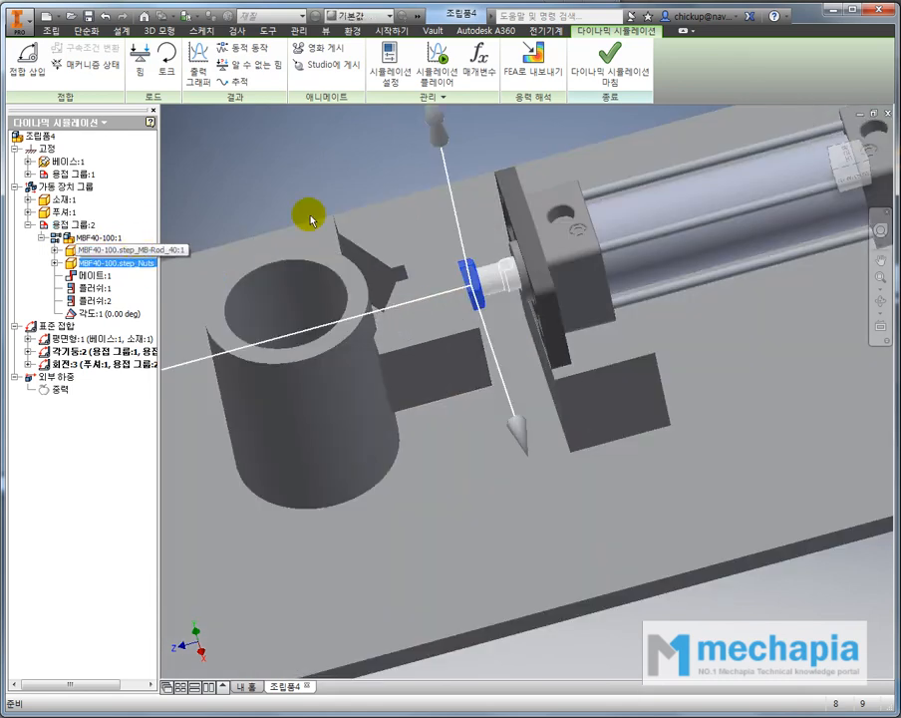
scroll(342, 207, "down", 4)
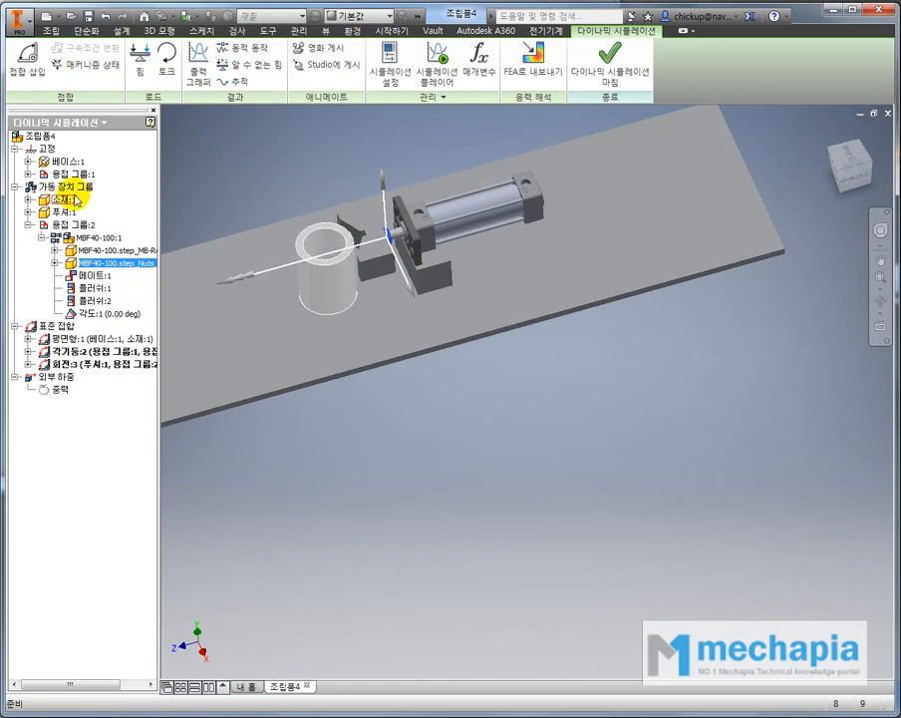
left_click(29, 226)
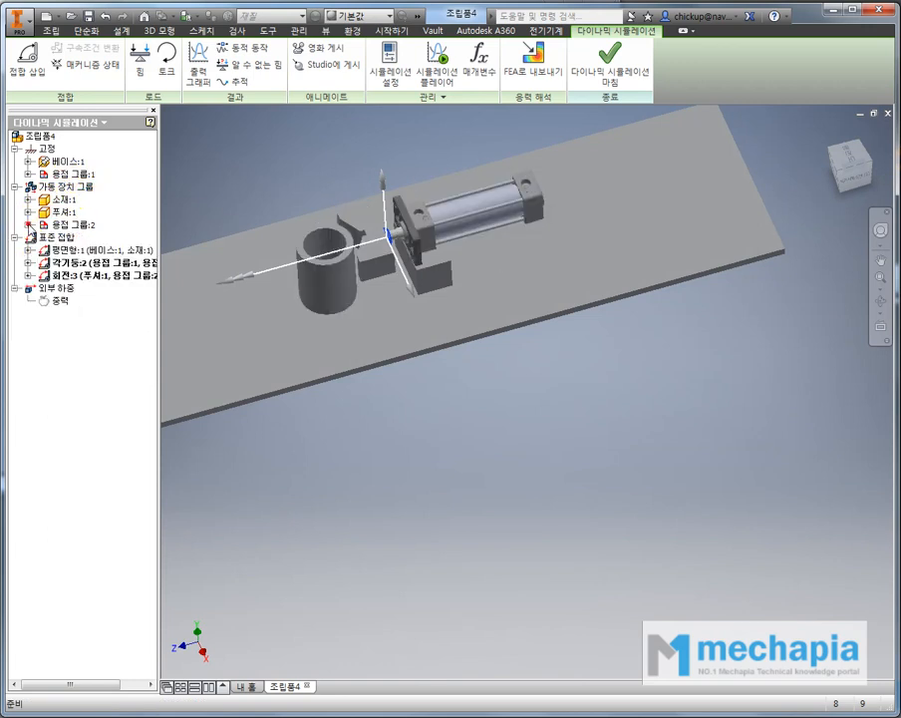
- Compare the grounded weld group 용접 그룹:1 with the mobile weld group 용접 그룹:2 and review the latter's members
left_click(84, 175)
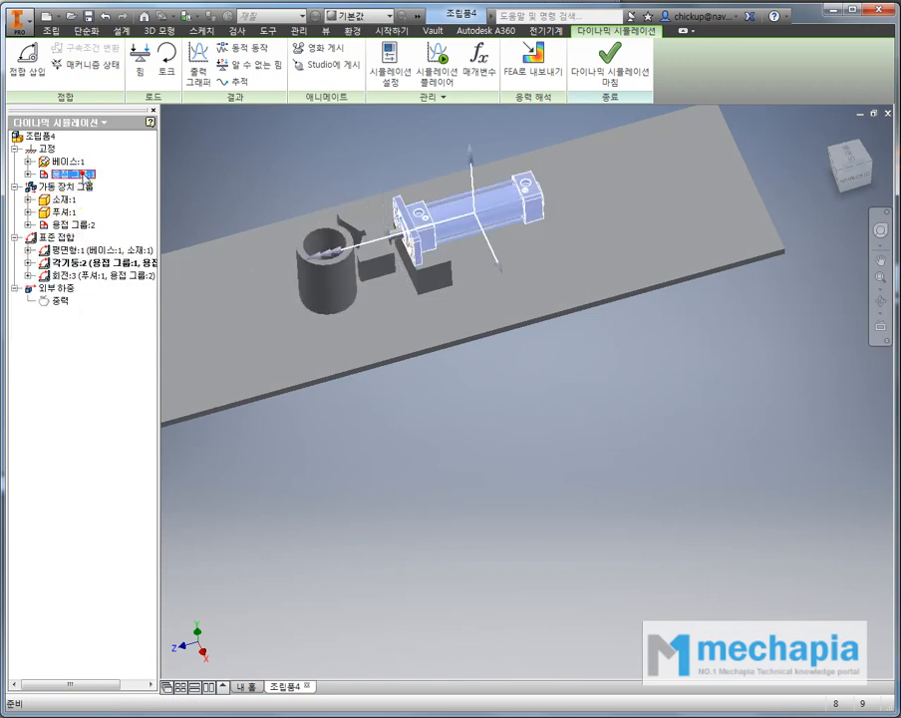
left_click(77, 224)
left_click(29, 224)
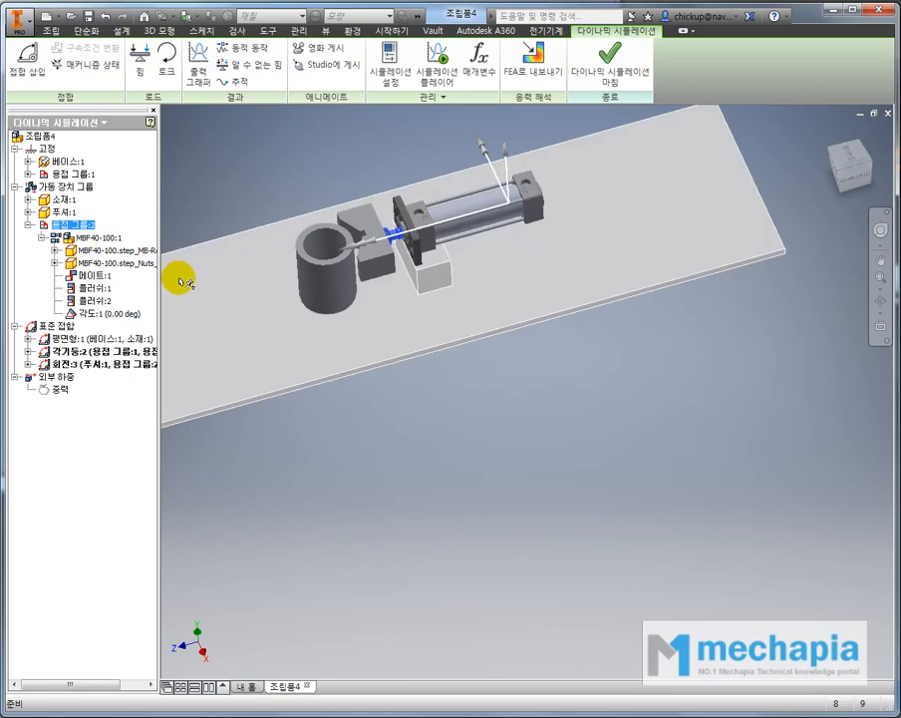
middle_click_drag(251, 183, 281, 213)
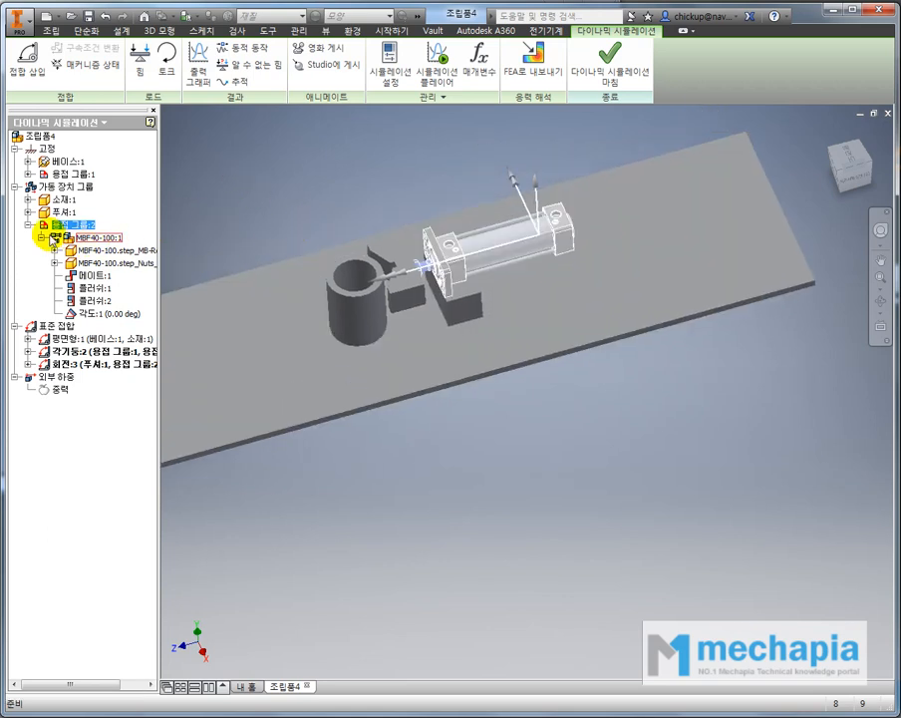
left_click(29, 224)
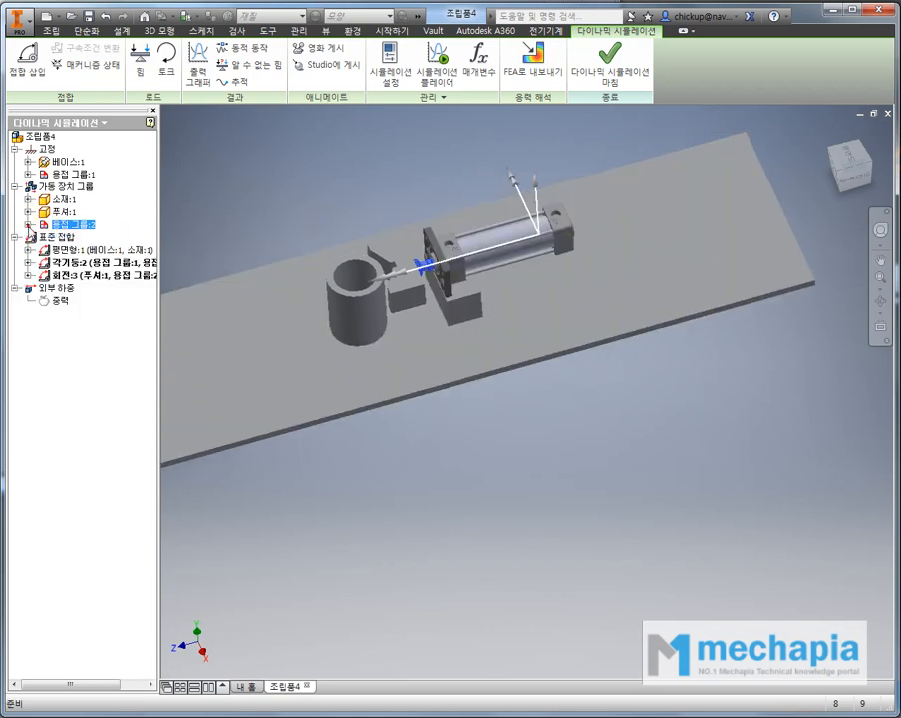
left_click(219, 217)
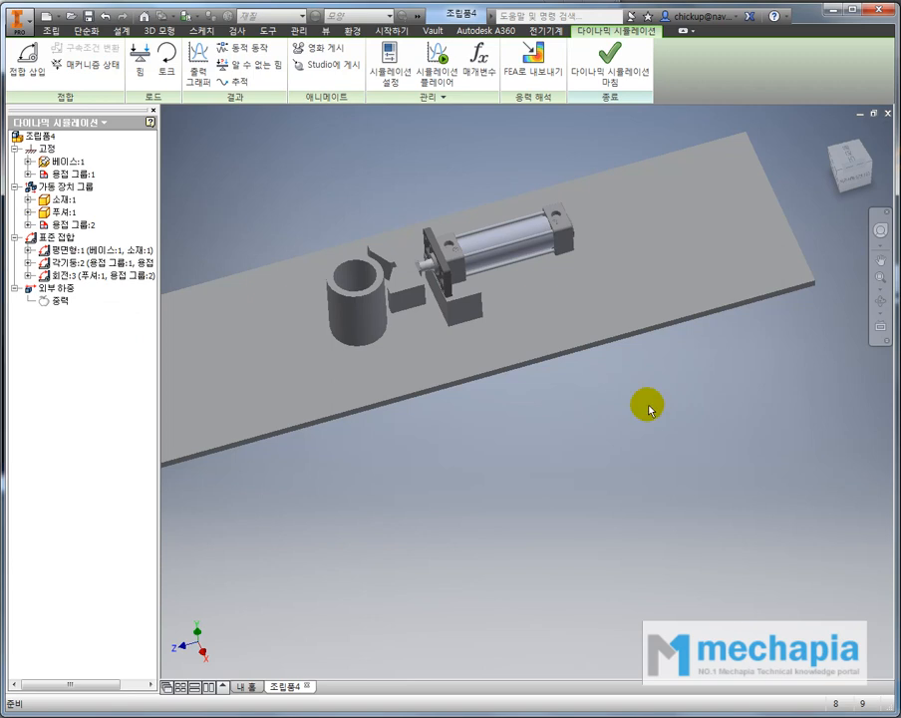
middle_click_drag(269, 242, 348, 254)
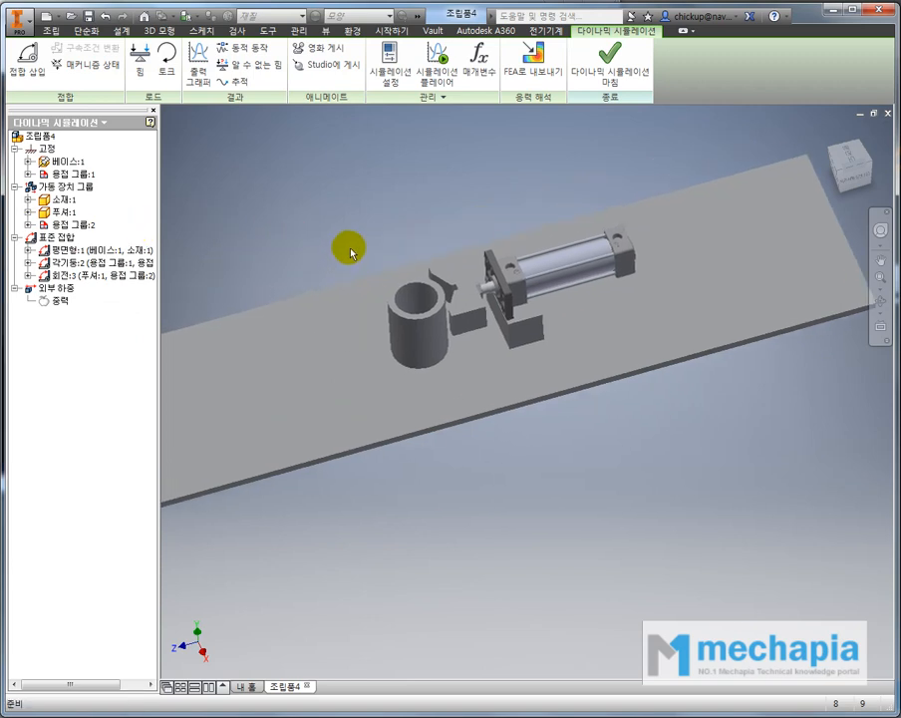
- Examine the planar joint 평면형:1 between base and workpiece and the prismatic joint 각기둥:2 between the two weld groups
middle_click_drag(306, 217, 322, 215)
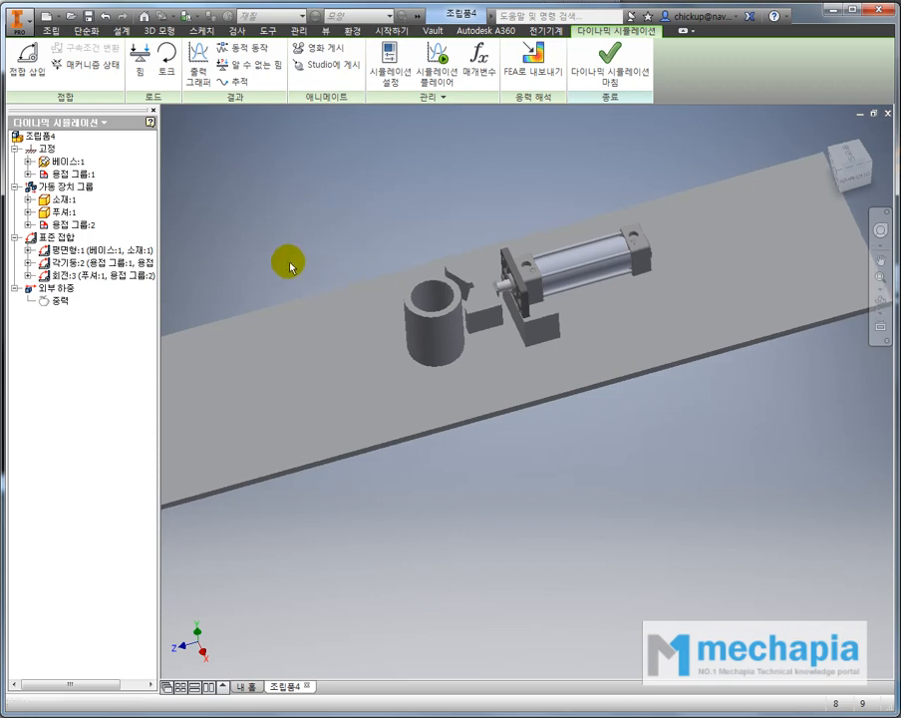
middle_click_drag(287, 267, 294, 247, "shift")
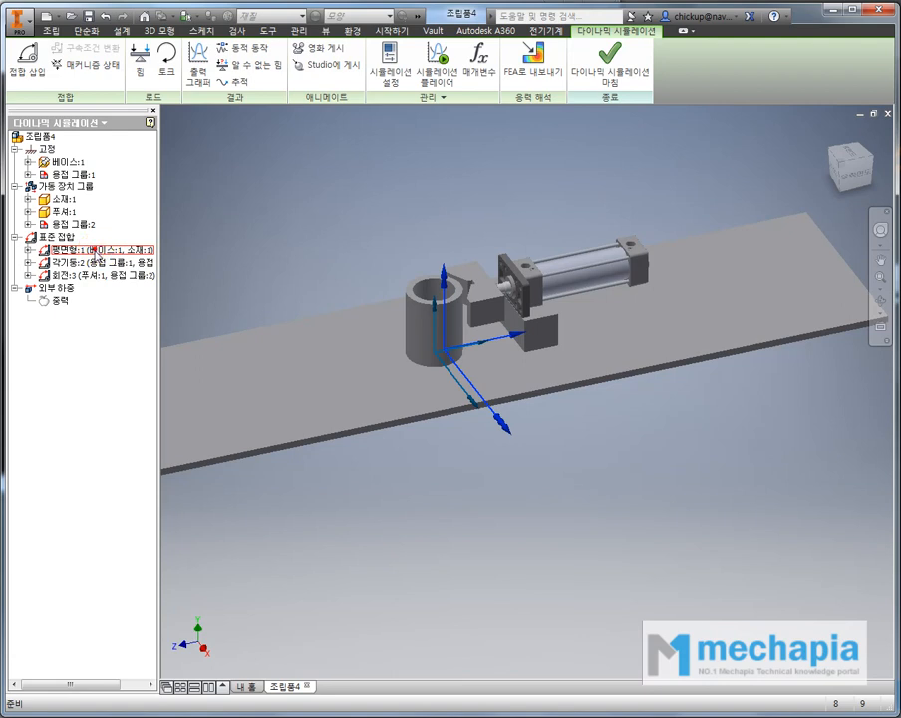
scroll(381, 300, "down", 5)
mouse_move(392, 293)
middle_mouse_down("shift")
mouse_move(398, 275)
mouse_move(397, 286)
middle_mouse_up("shift")
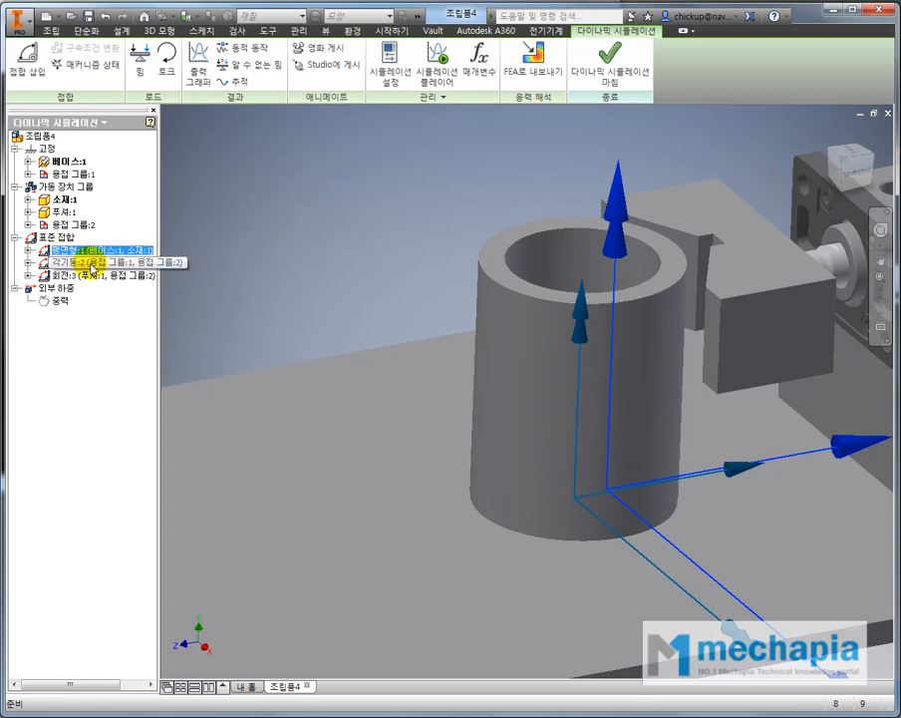
left_click(92, 268)
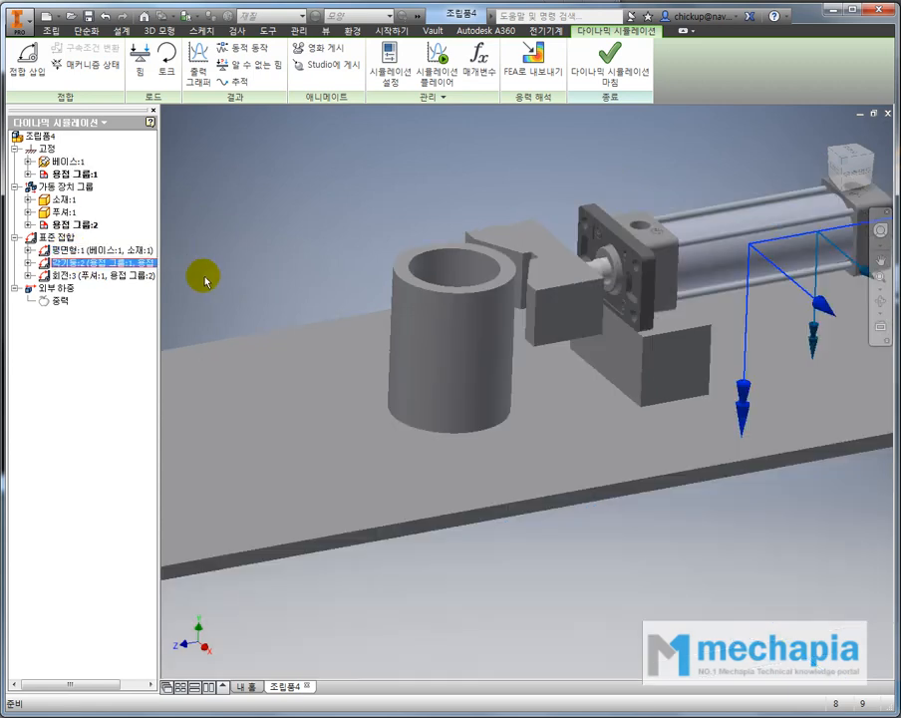
left_click_drag(157, 277, 196, 281)
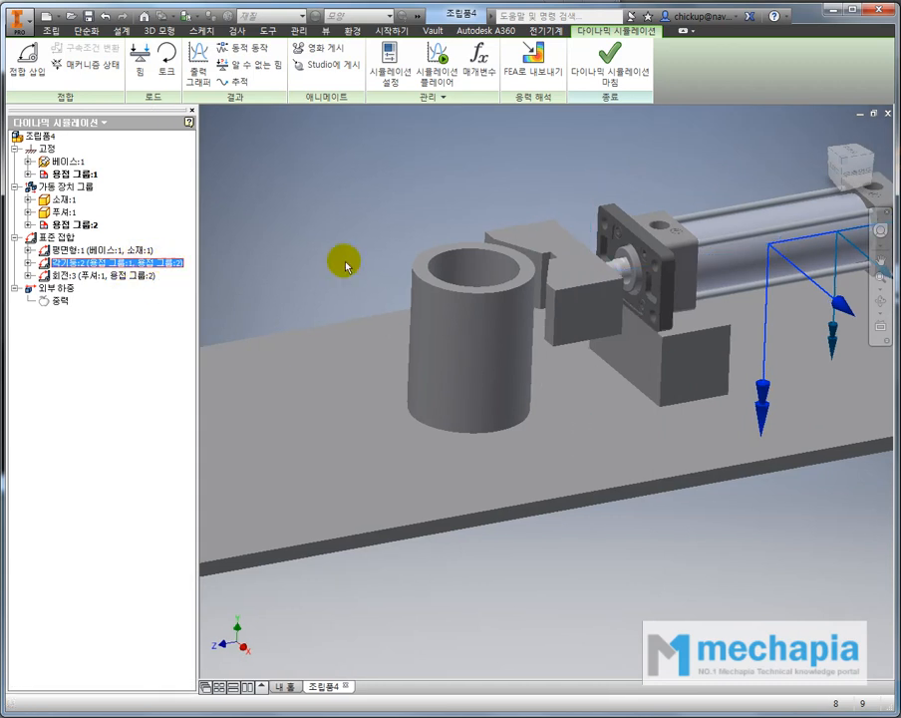
middle_click_drag(437, 227, 401, 251)
middle_click_drag(458, 286, 446, 293, "shift")
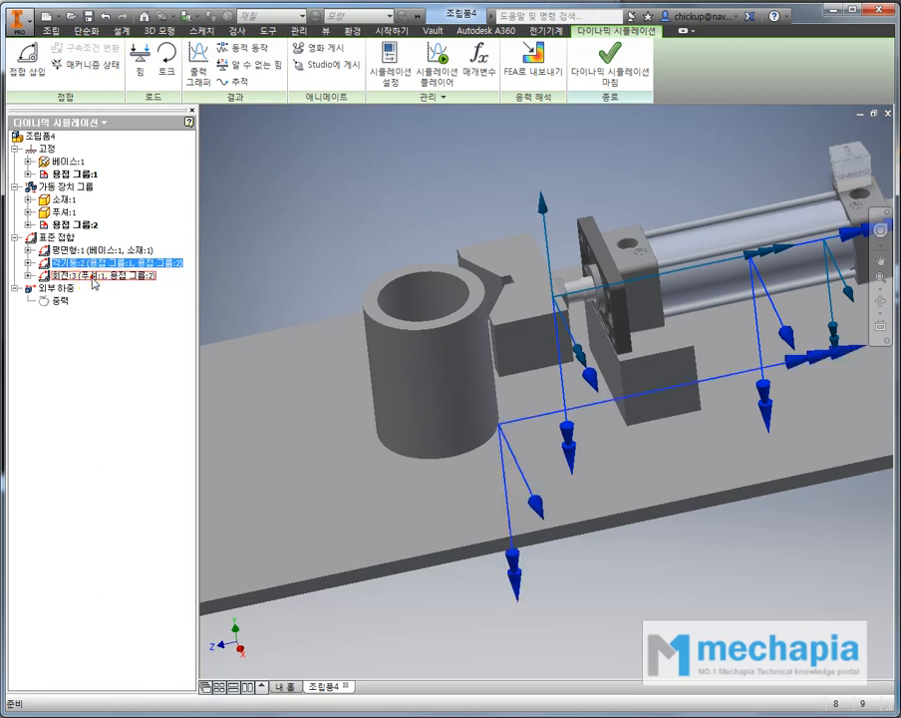
- Inspect the revolute joint 회전:3 between the pusher and 용접 그룹:2, checking the contact at the rod nut
left_click(93, 278)
mouse_move(359, 213)
middle_mouse_down("shift")
mouse_move(348, 212)
mouse_move(349, 221)
middle_mouse_up("shift")
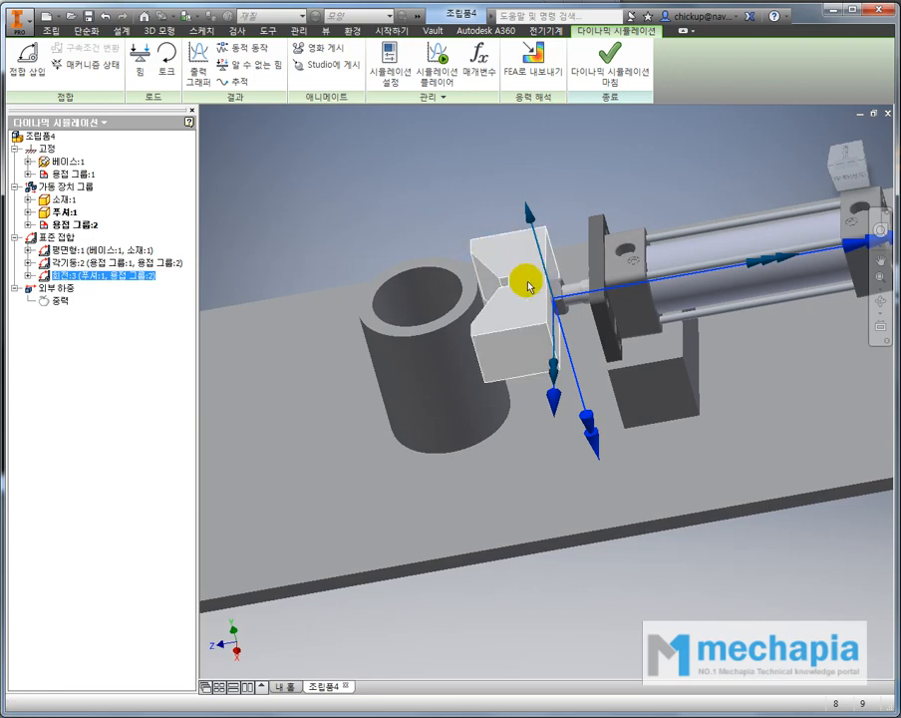
scroll(581, 297, "up", 5)
mouse_move(579, 282)
middle_mouse_down("shift")
mouse_move(620, 279)
mouse_move(553, 257)
mouse_move(570, 277)
middle_mouse_up("shift")
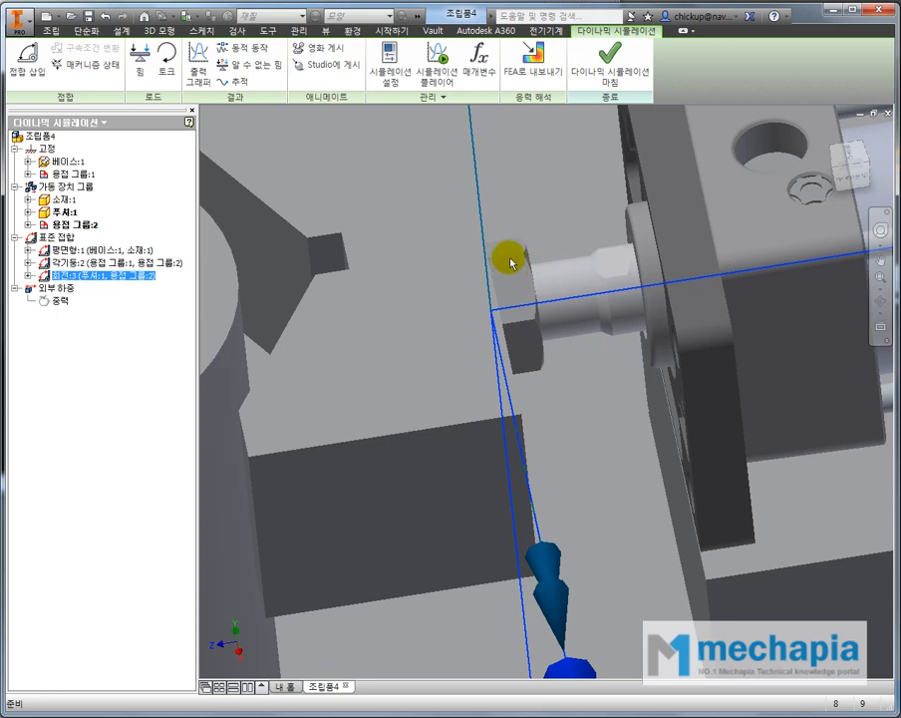
scroll(588, 317, "down", 5)
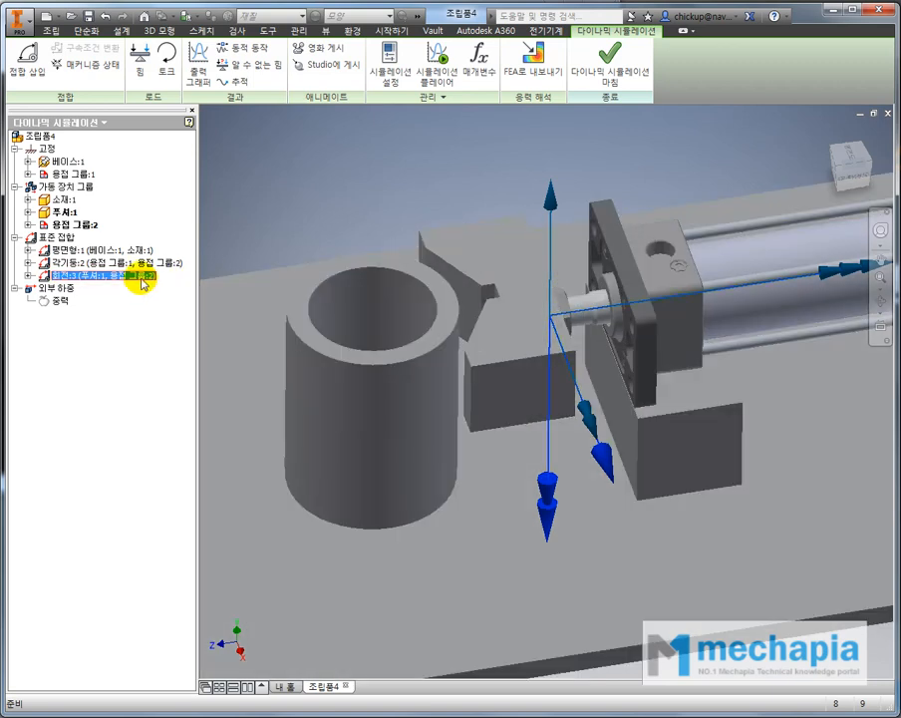
middle_click_drag(510, 290, 463, 286, "shift")
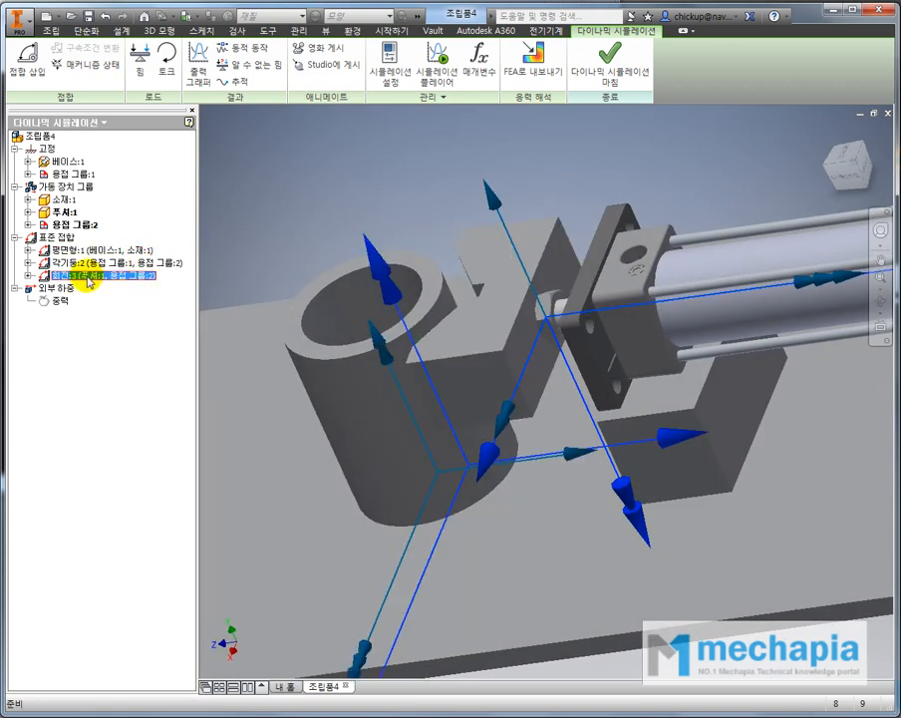
scroll(297, 250, "down", 3)
middle_click_drag(298, 256, 351, 242, "shift")
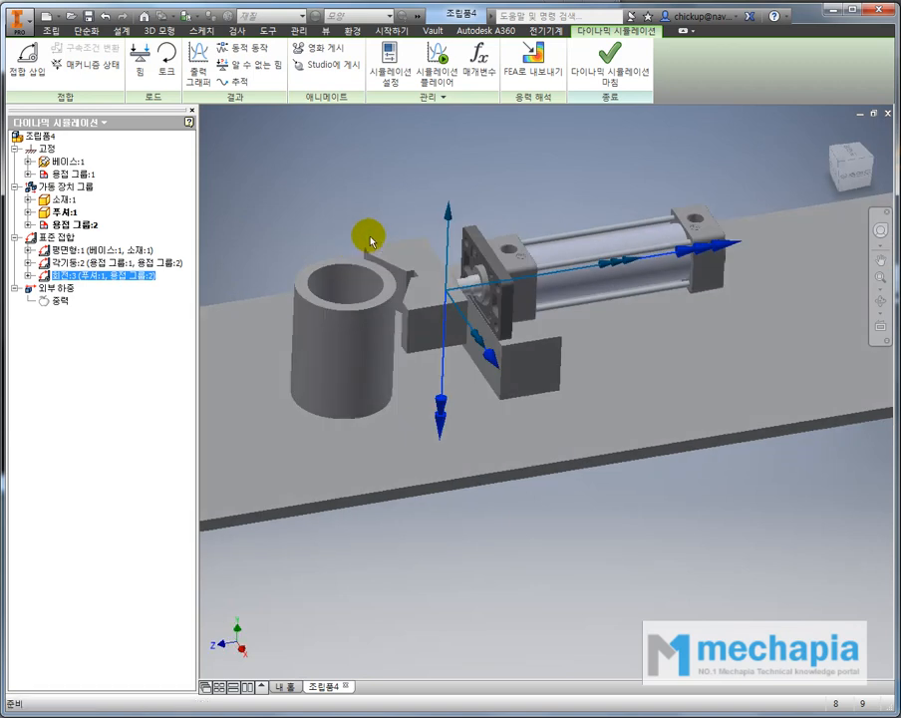
- Finish the dynamic simulation session and set the assembly's visual style to shaded with edges
left_click(599, 79)
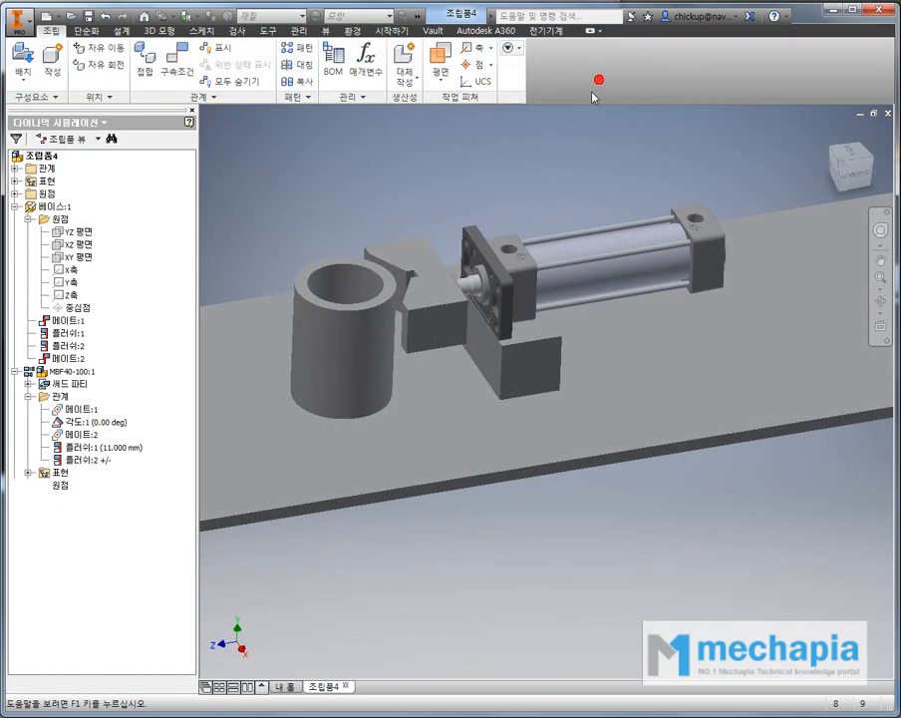
left_click(325, 31)
left_click(162, 62)
left_click(261, 167)
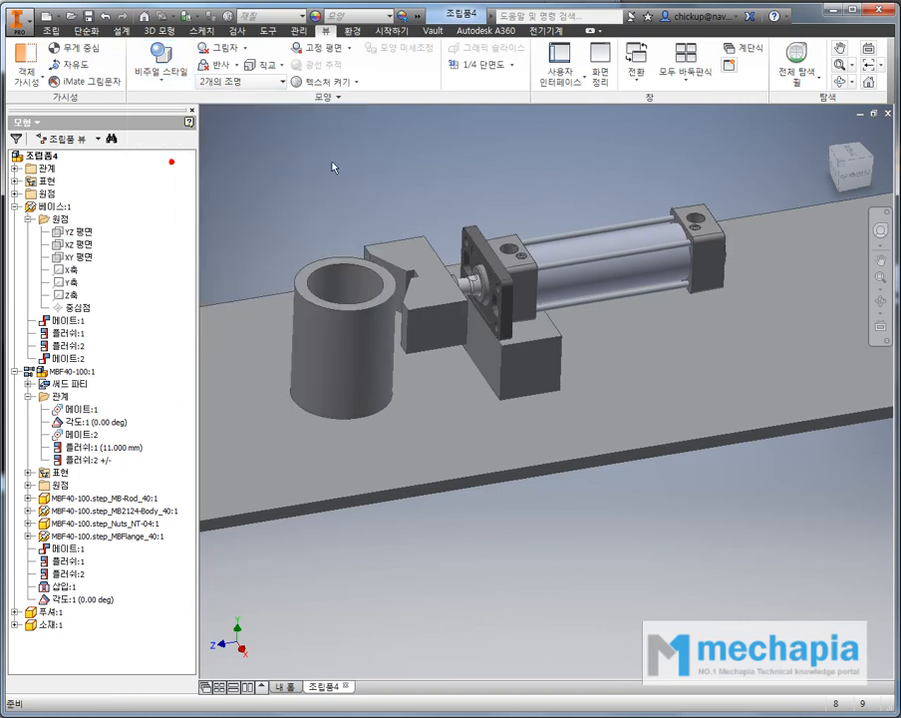
- Display the degrees of freedom (자유도) and examine the free movements of the pusher and the workpiece
middle_click_drag(369, 179, 423, 219)
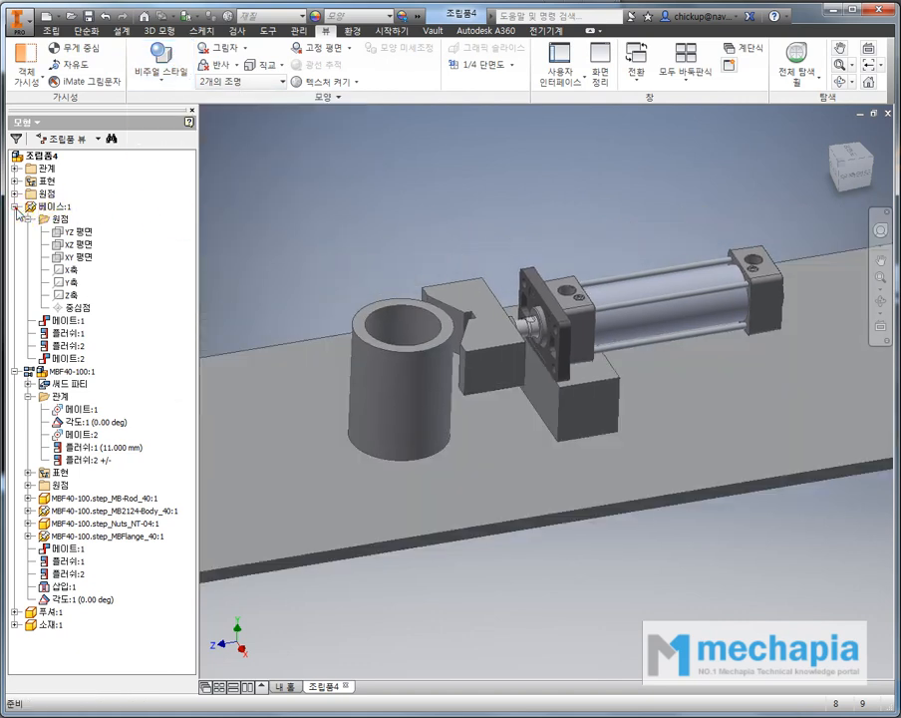
left_click(16, 207)
middle_click_drag(336, 226, 383, 212)
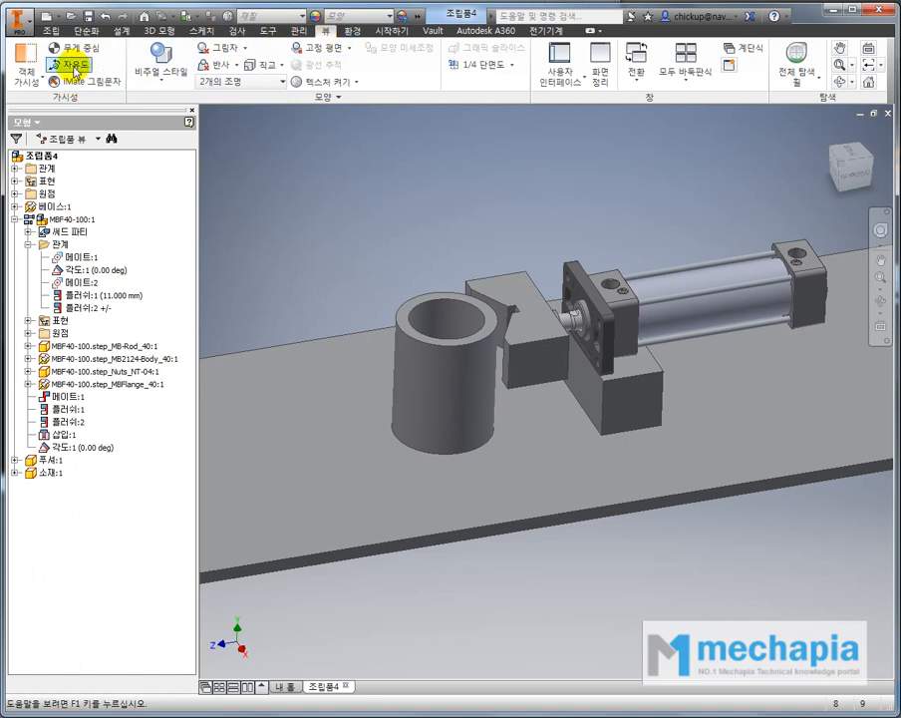
mouse_move(228, 200)
middle_mouse_down("shift")
mouse_move(243, 181)
mouse_move(207, 215)
mouse_move(217, 209)
middle_mouse_up("shift")
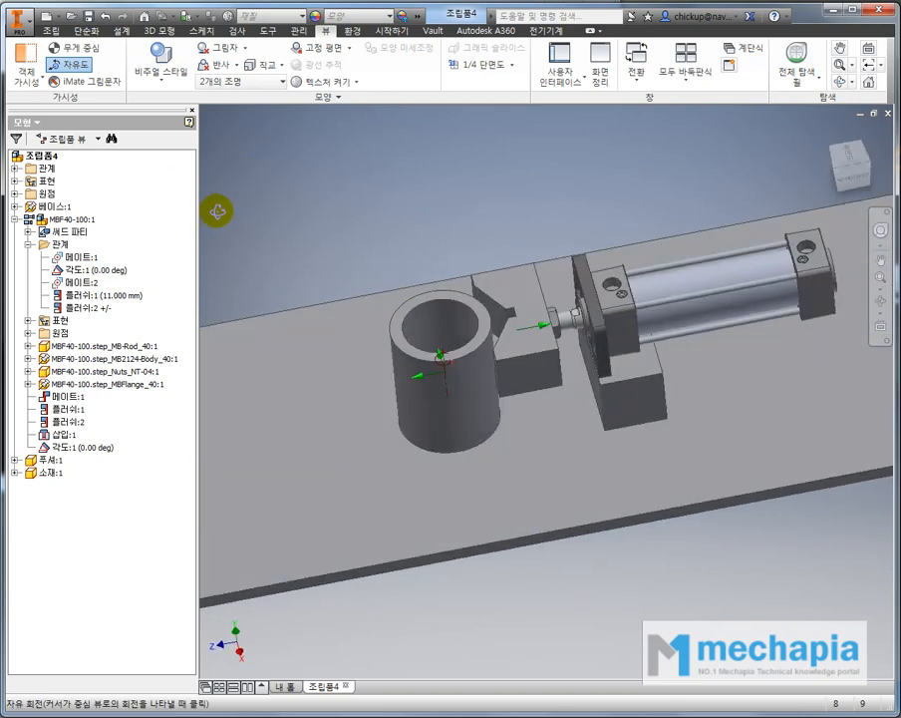
scroll(544, 316, "down", 5)
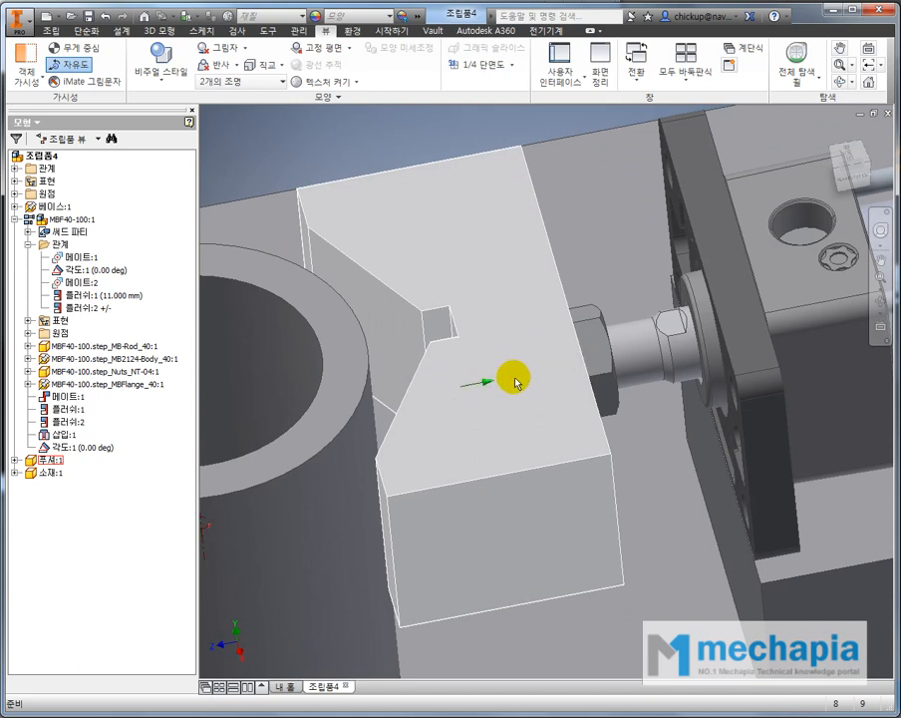
scroll(488, 377, "up", 5)
middle_click_drag(471, 379, 538, 356, "shift")
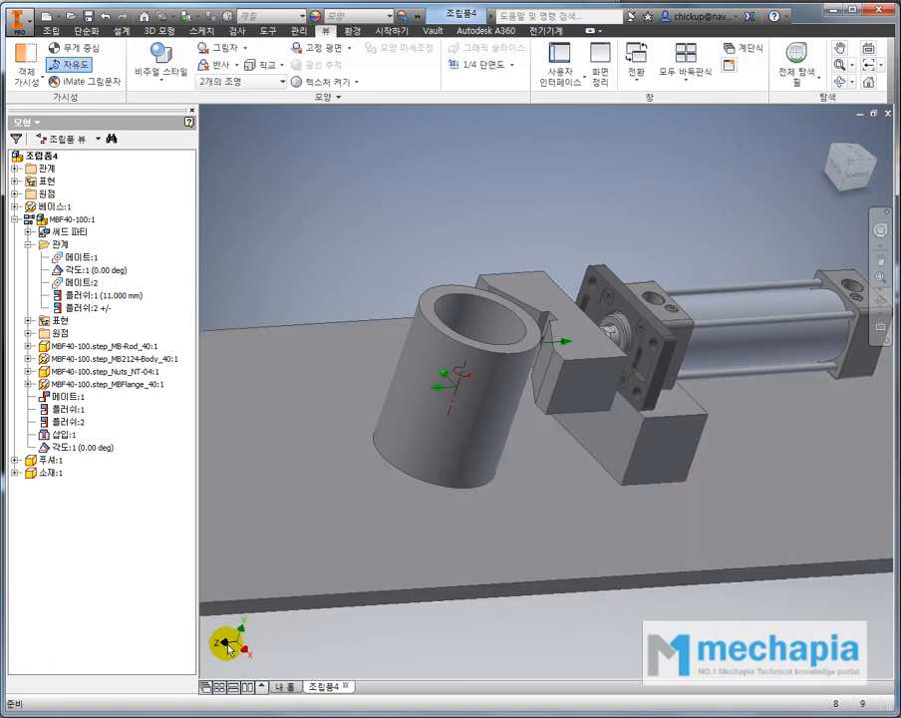
left_click(451, 411)
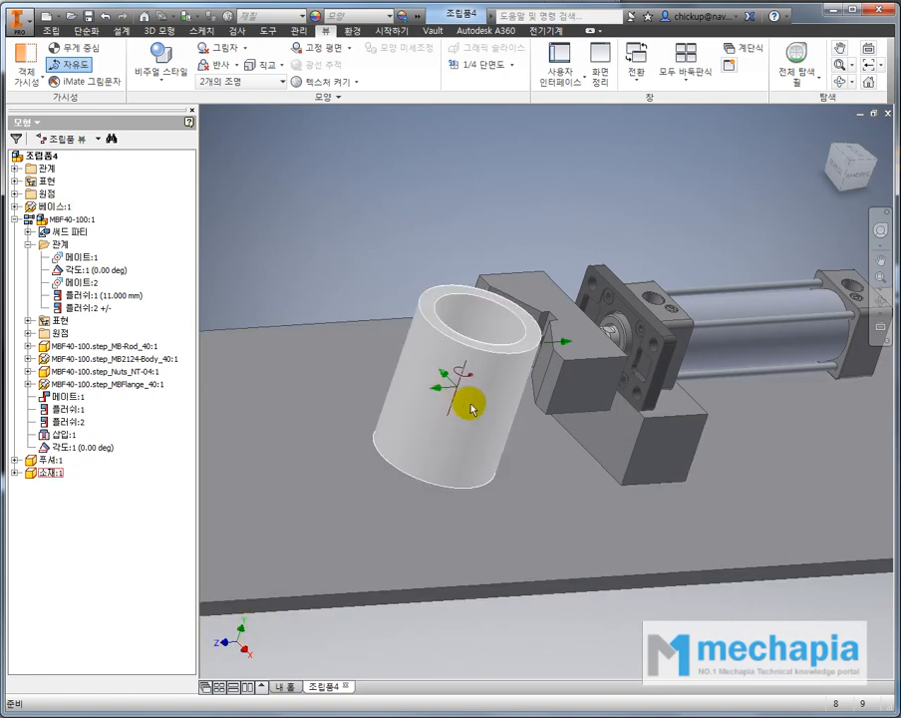
mouse_move(577, 384)
middle_mouse_down("shift")
mouse_move(597, 384)
mouse_move(599, 374)
mouse_move(592, 382)
middle_mouse_up("shift")
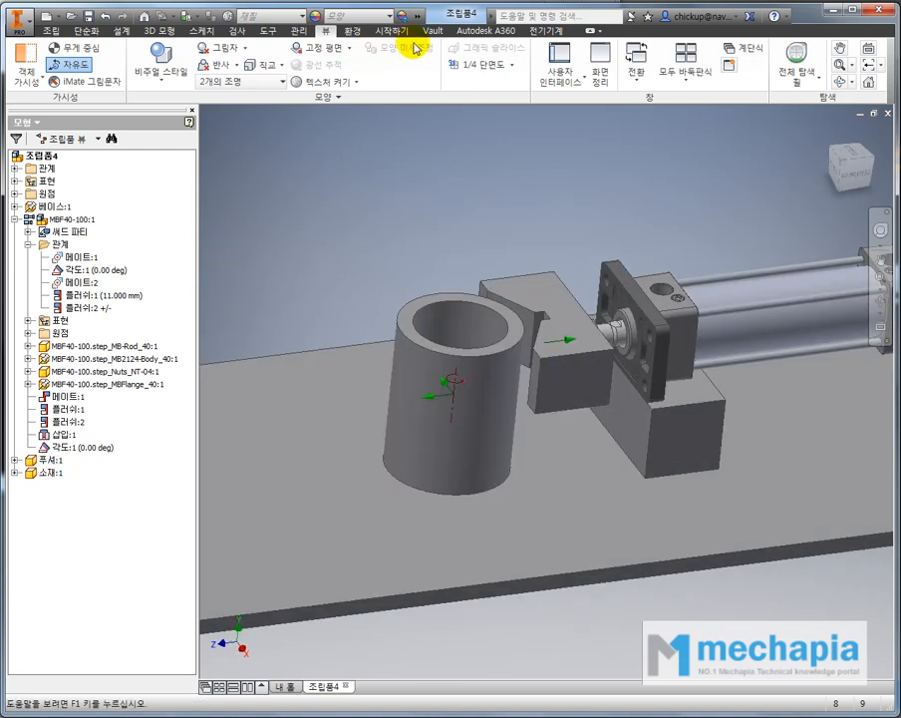
- Return to the Dynamic Simulation environment (다이나믹 시뮬레이션) and dismiss the simulation player
left_click(354, 33)
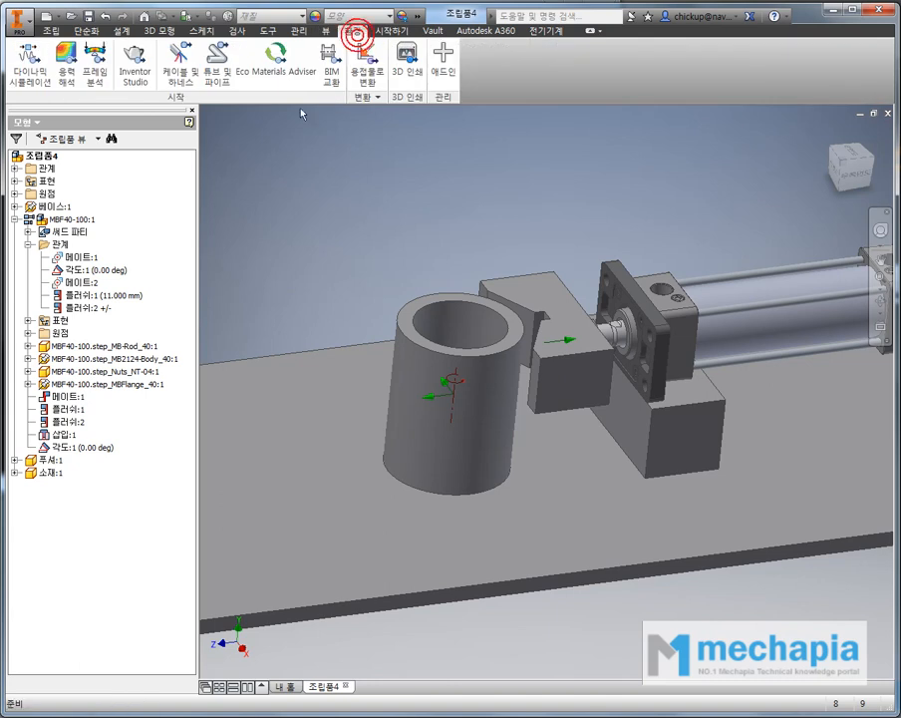
left_click(26, 68)
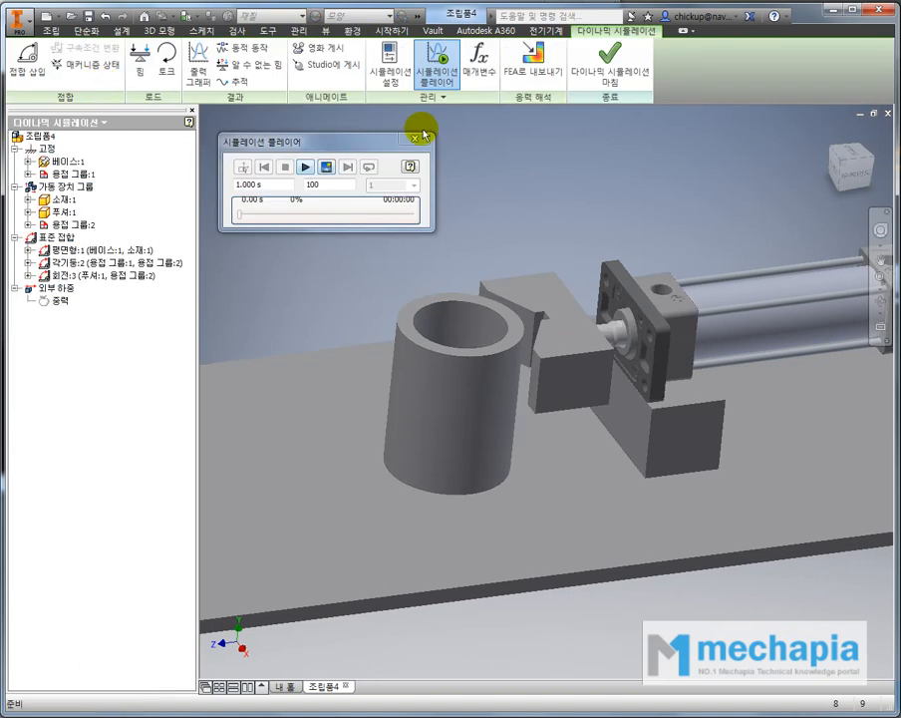
left_click(415, 138)
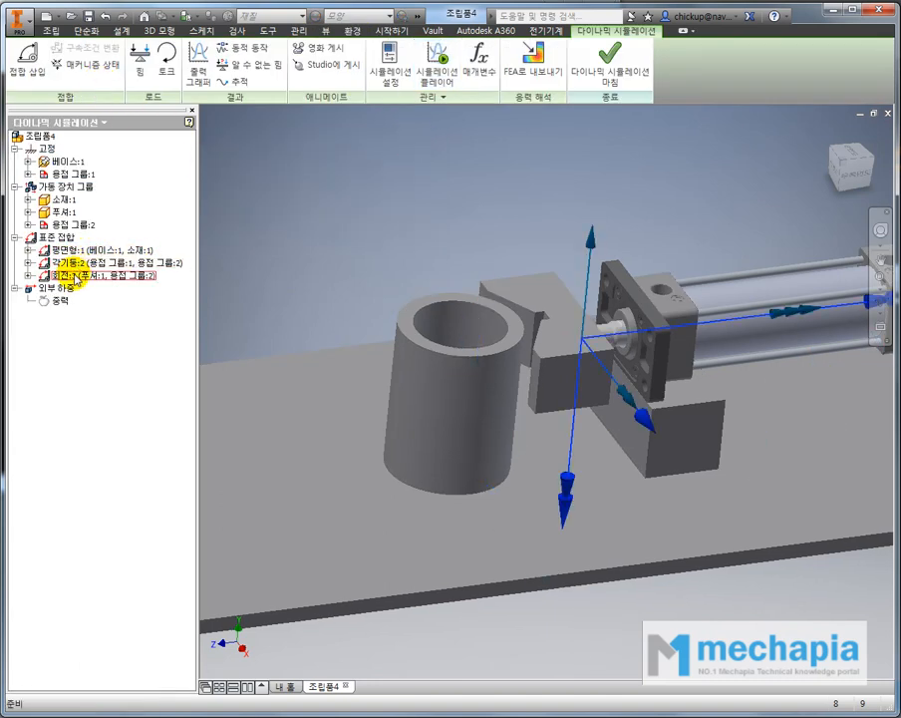
- Define gravity (중력) of 9810 mm/s^2 along the vertical edge at the base plate's corner, with its direction reversed to point downward
middle_click_drag(315, 257, 457, 205)
scroll(399, 249, "down", 3)
middle_click_drag(413, 257, 658, 203)
scroll(328, 426, "up", 5)
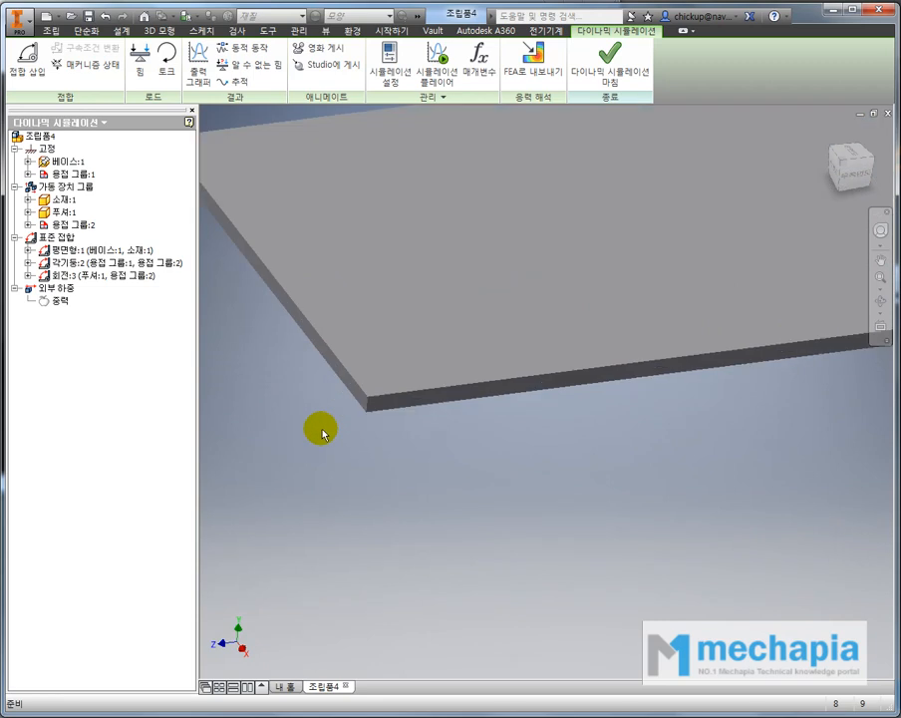
middle_click_drag(299, 367, 332, 384)
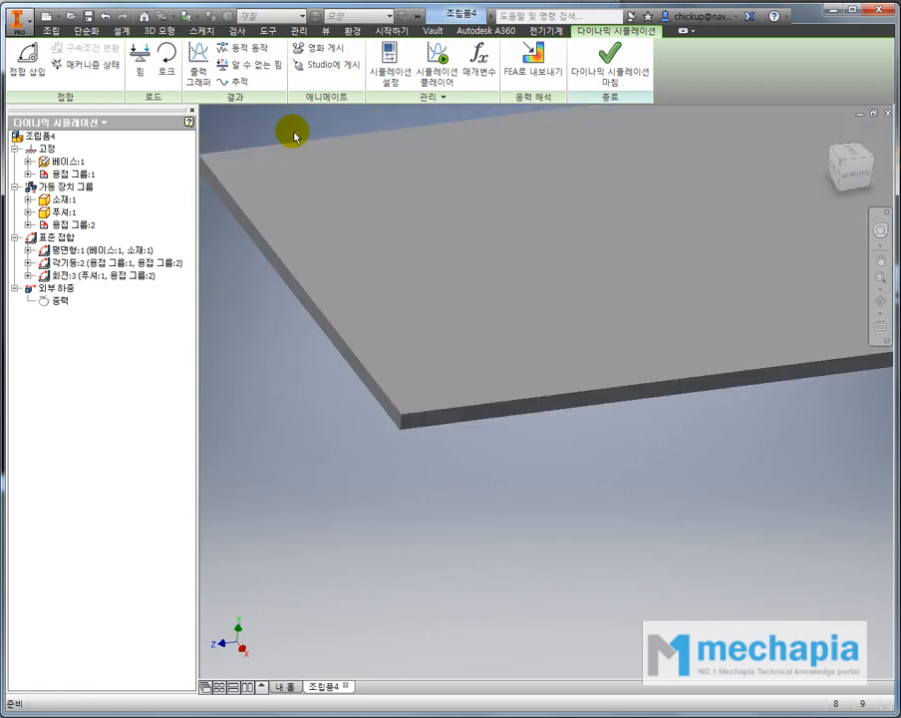
right_click(62, 303)
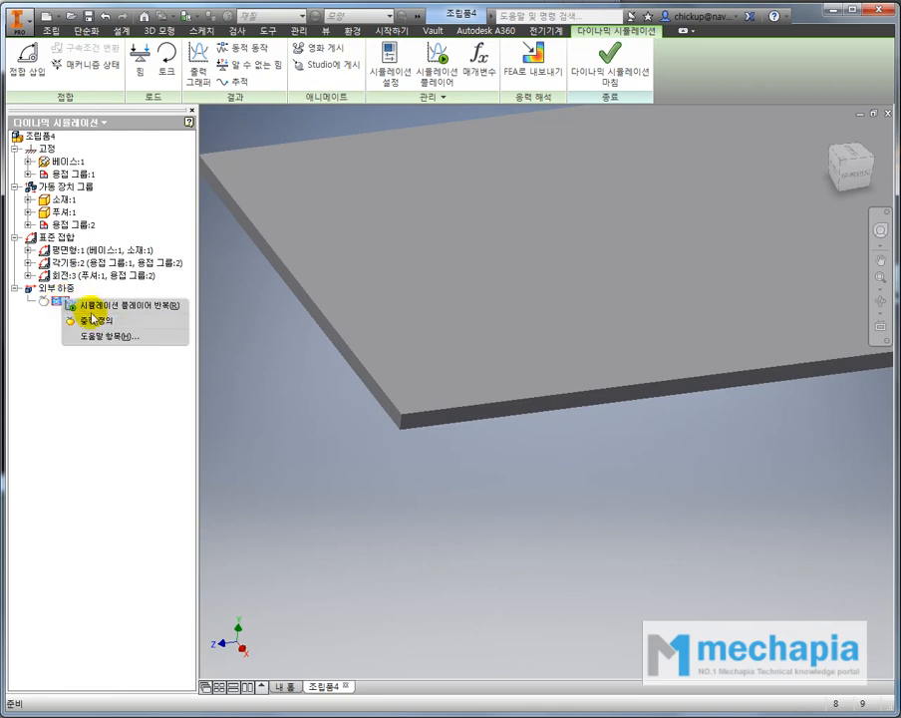
left_click(87, 315)
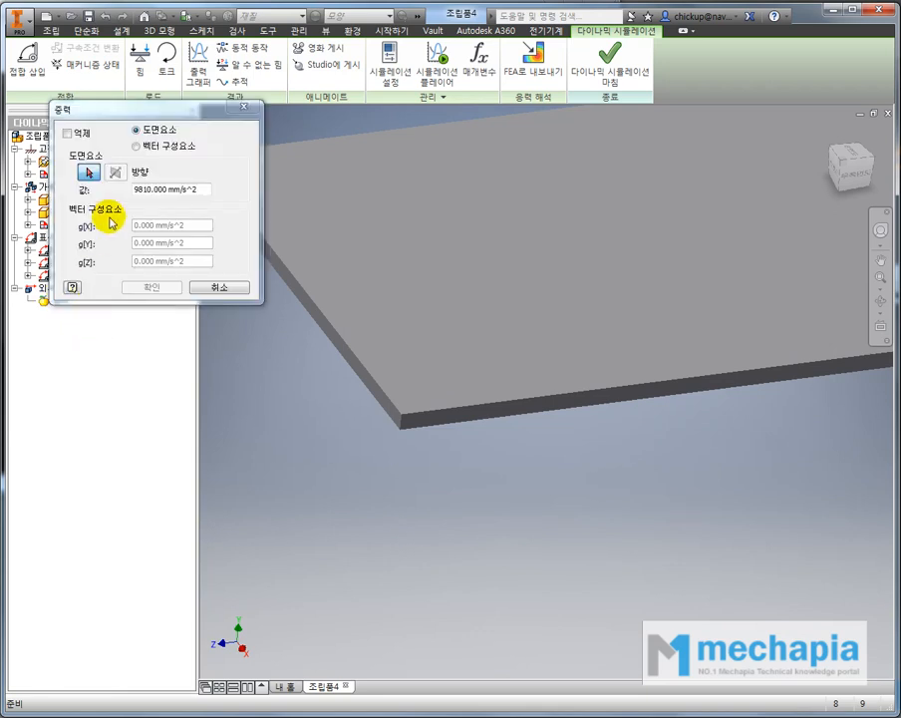
left_click(398, 426)
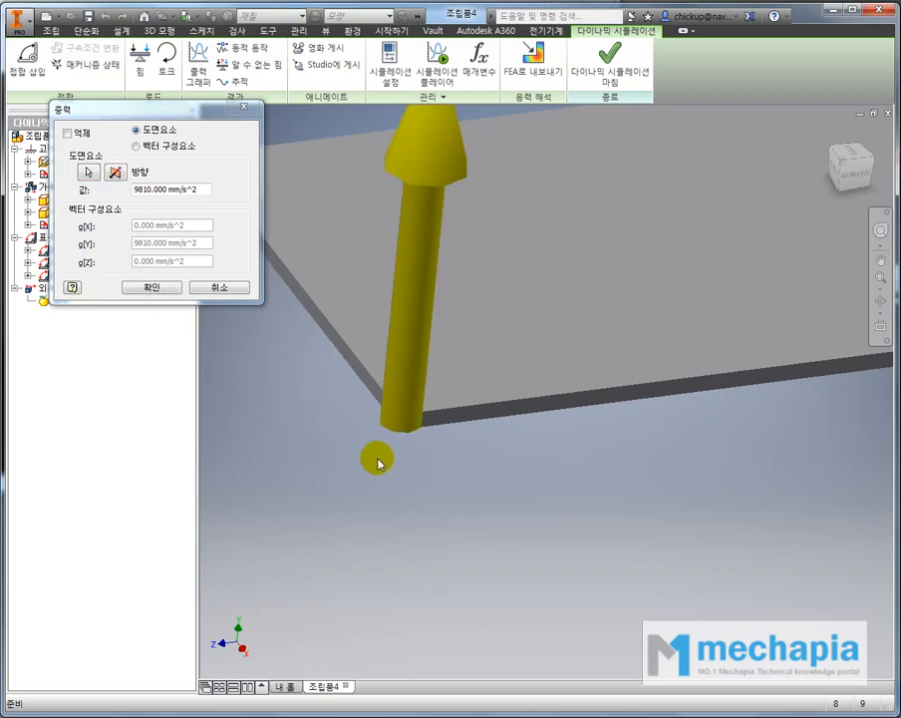
left_click(116, 173)
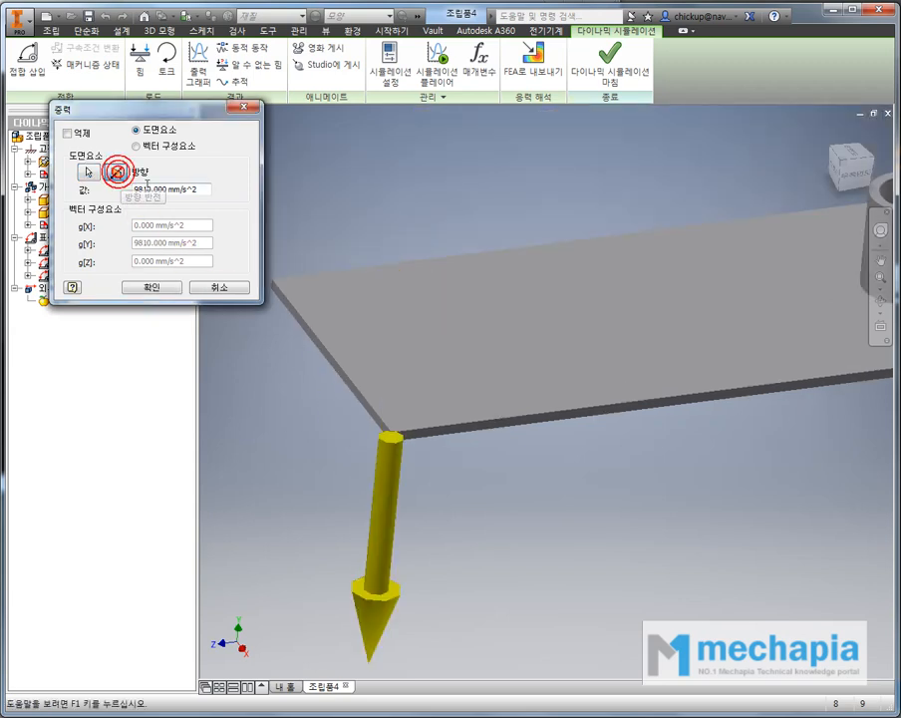
left_click(168, 287)
- Review the standard joints again, checking the planar joint 평면형:1 at the workpiece and the revolute joint 회전:3 at the pusher
scroll(317, 320, "down", 4)
middle_click_drag(317, 320, 445, 379, "shift")
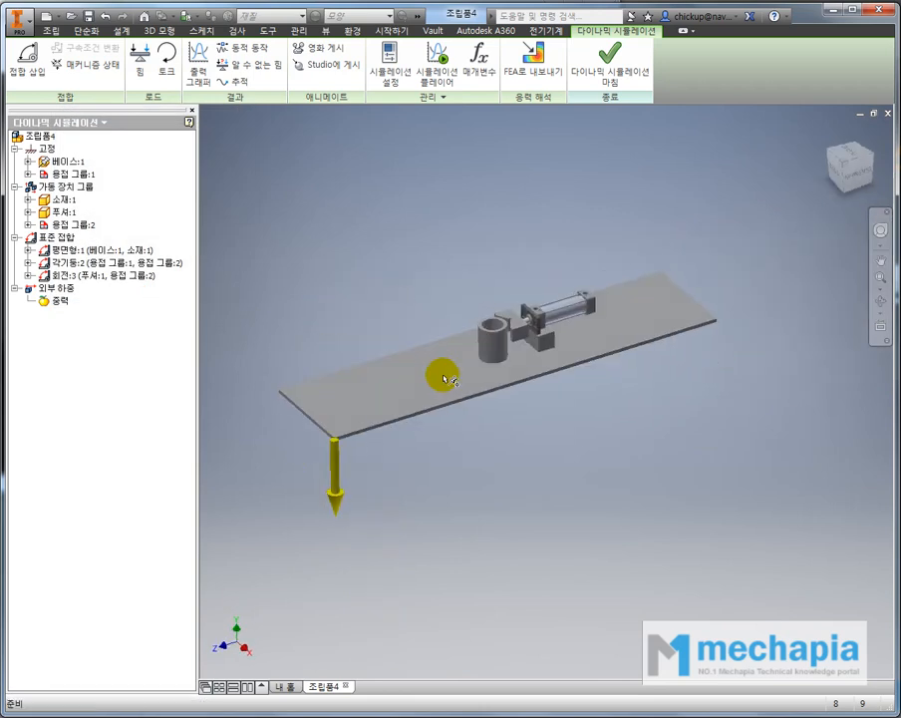
scroll(451, 383, "up", 1)
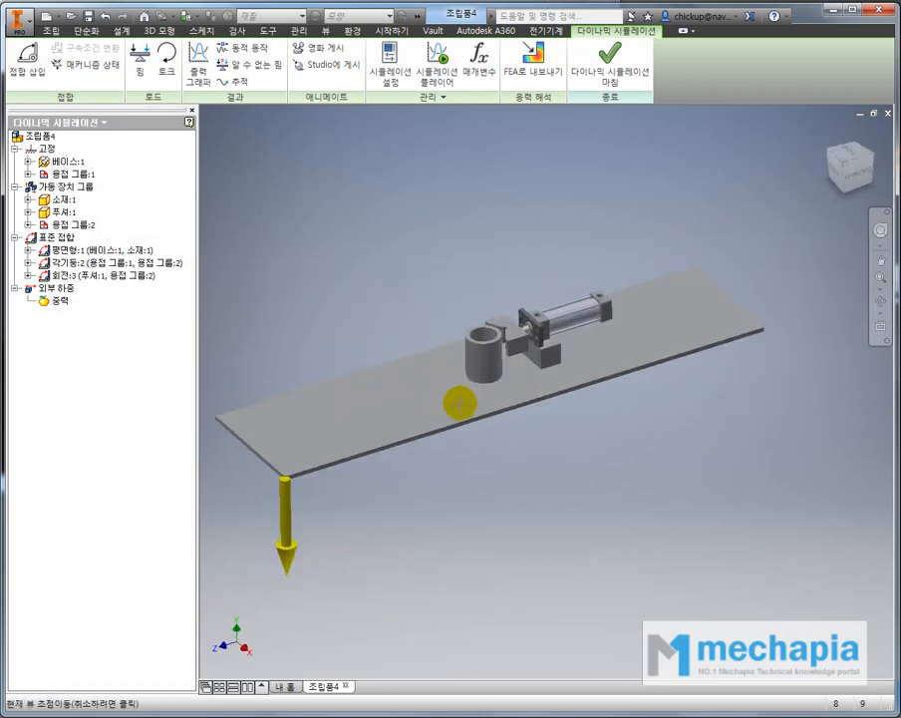
scroll(503, 355, "up", 5)
scroll(508, 359, "down", 3)
middle_click_drag(472, 413, 488, 424, "shift")
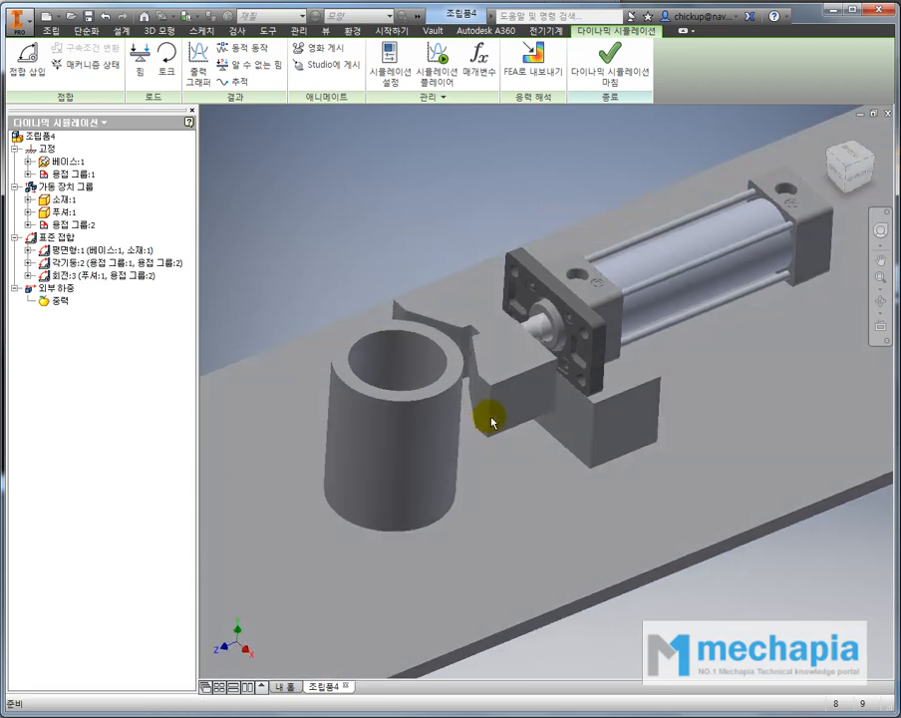
left_click(58, 254)
scroll(369, 309, "down", 3)
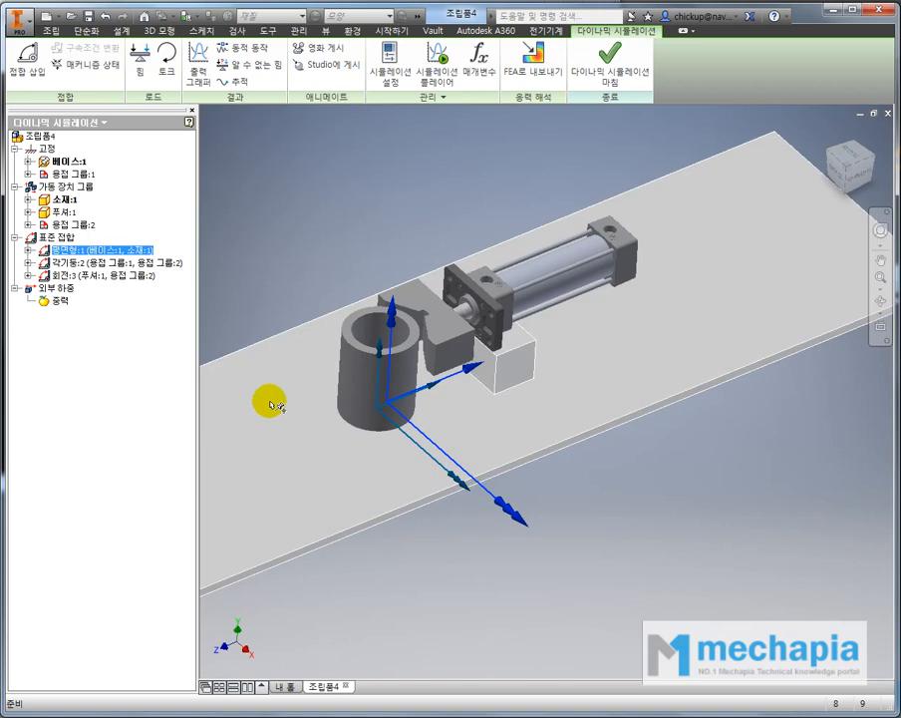
middle_click_drag(313, 378, 359, 370)
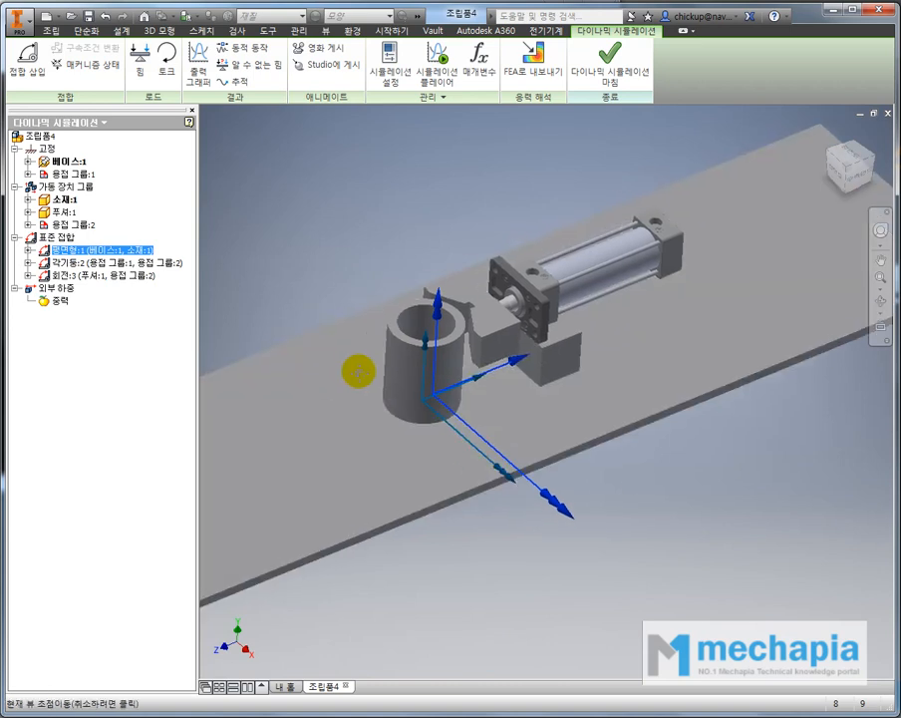
left_click(77, 279)
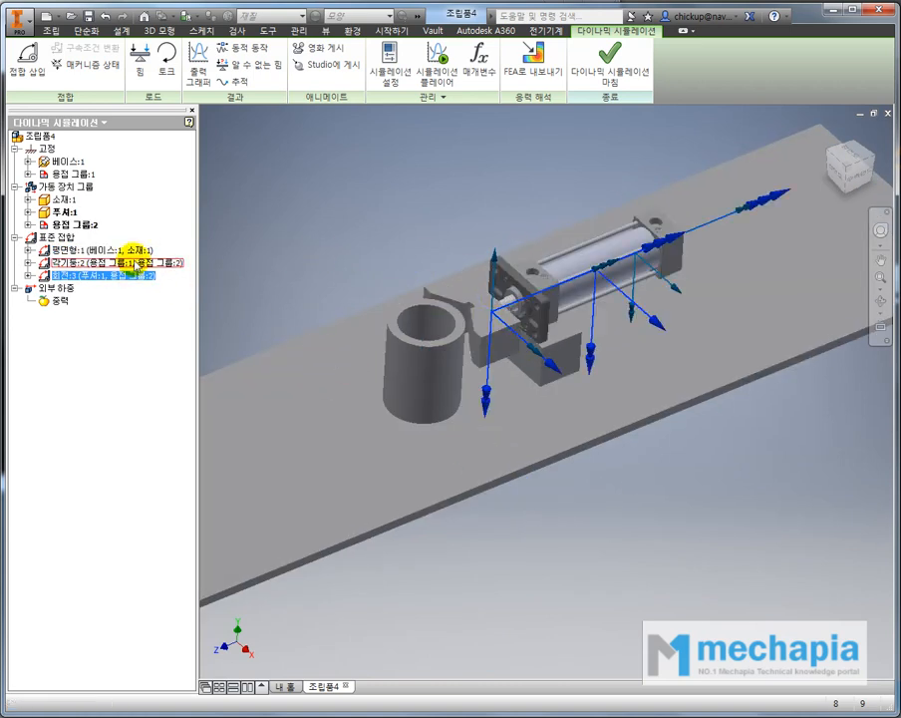
- Edit the prismatic joint 각기둥:2 and place component 1's origin (원점) on the cylinder tube's circular edge at the rear end cap
left_click(121, 263)
mouse_move(414, 249)
middle_mouse_down("shift")
mouse_move(399, 235)
mouse_move(406, 231)
mouse_move(404, 239)
middle_mouse_up("shift")
scroll(658, 311, "down", 3)
middle_click_drag(658, 310, 653, 347)
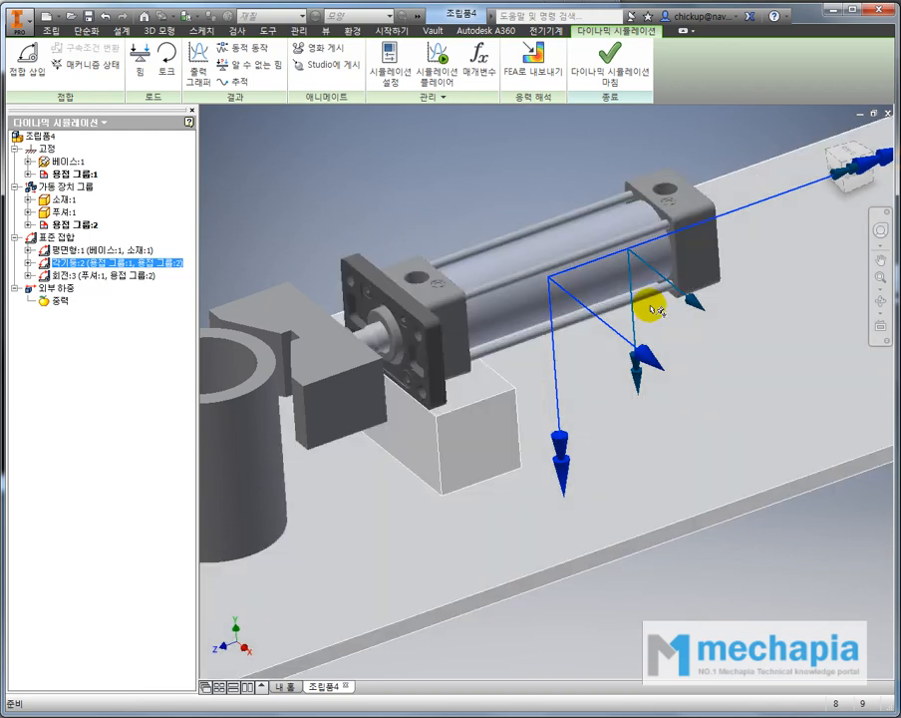
scroll(653, 310, "up", 3)
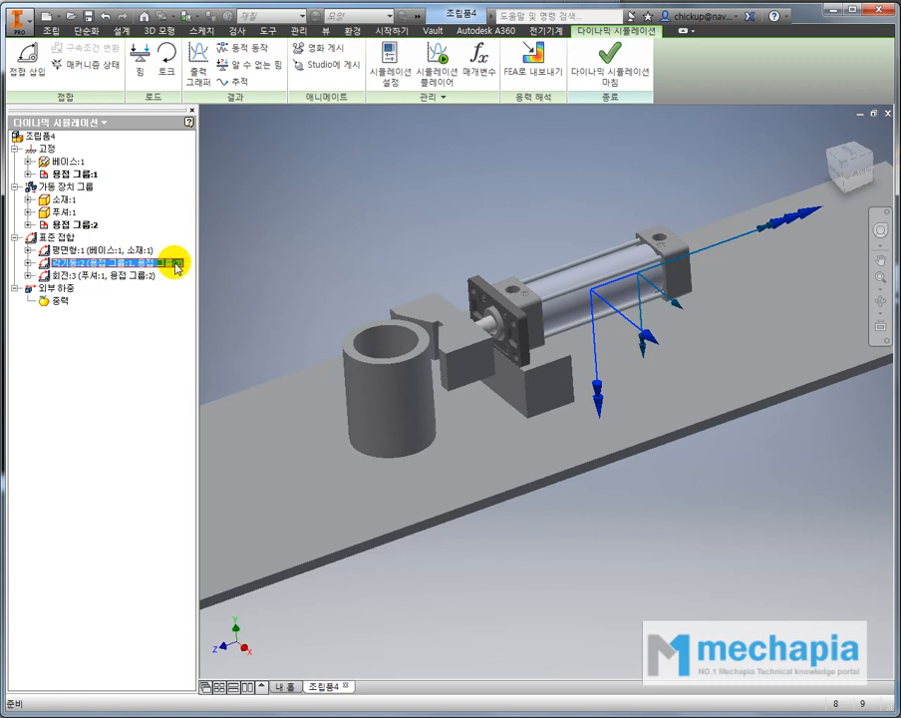
scroll(590, 286, "down", 3)
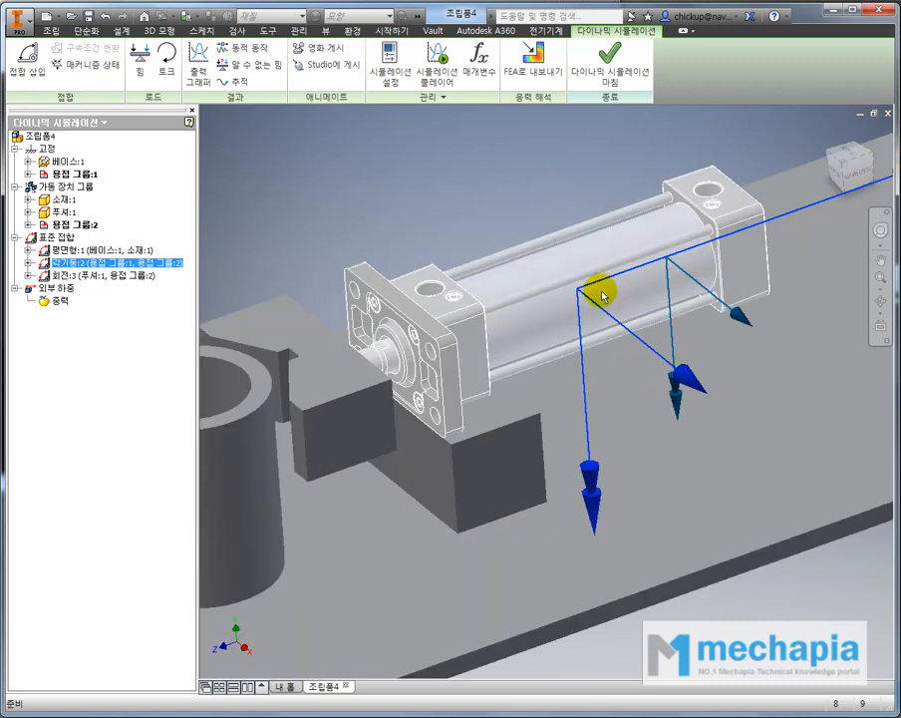
right_click(175, 266)
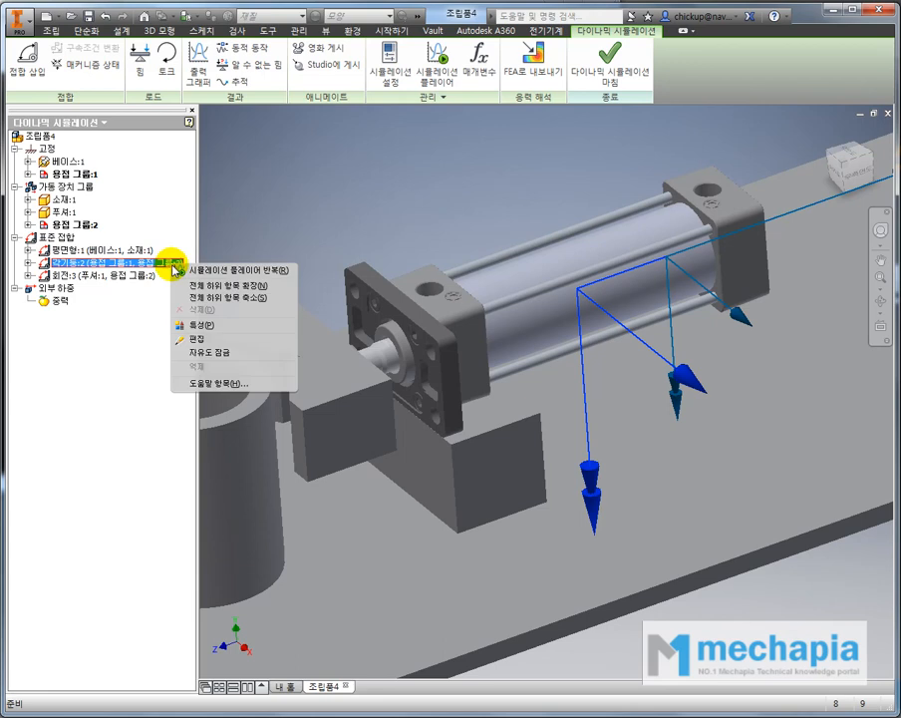
left_click(198, 340)
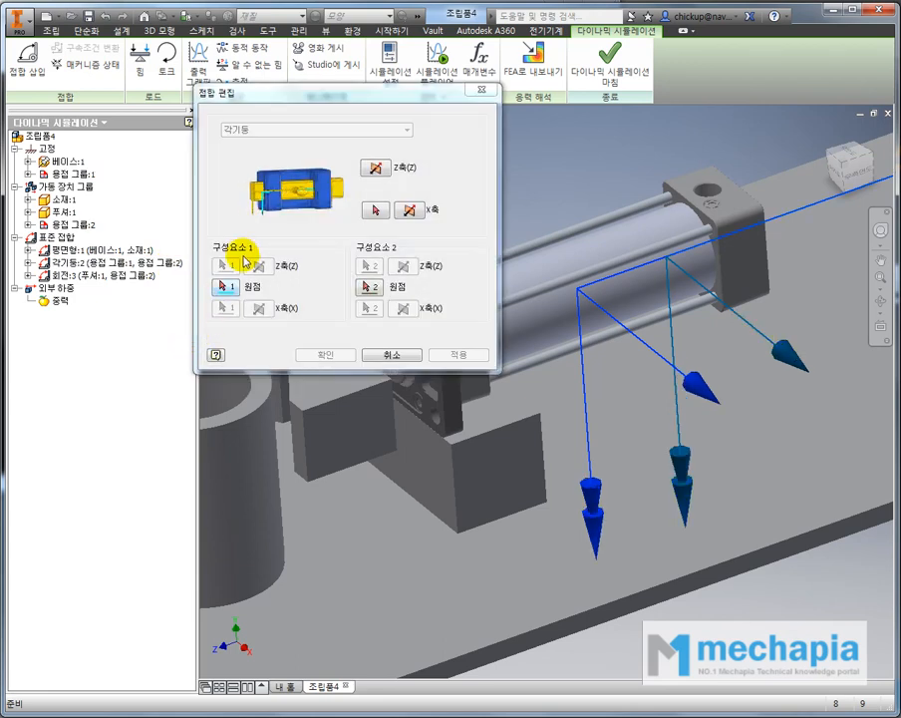
left_click(226, 288)
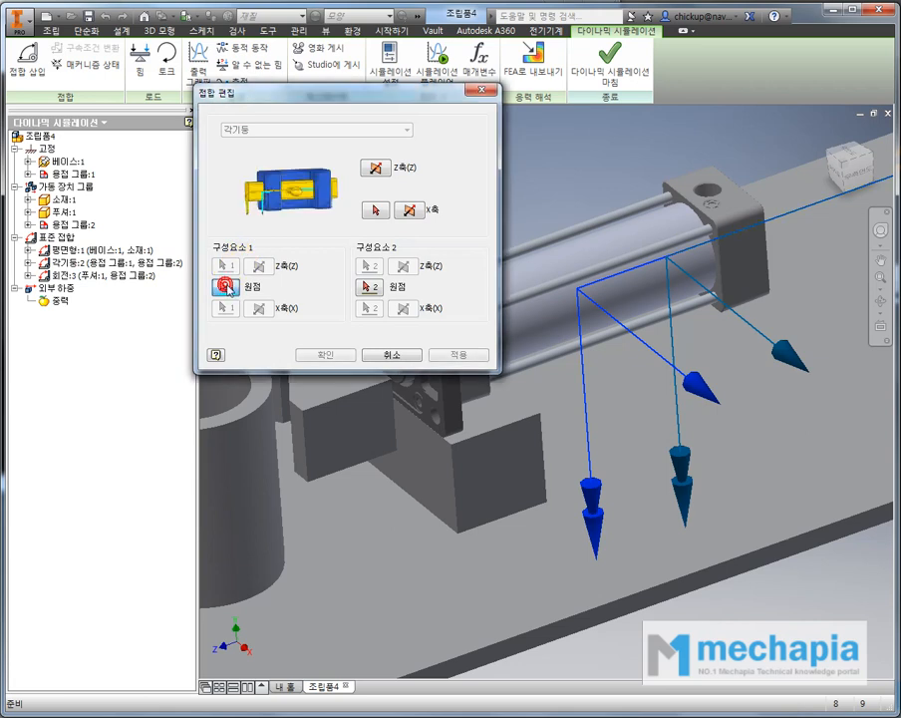
left_click(693, 212)
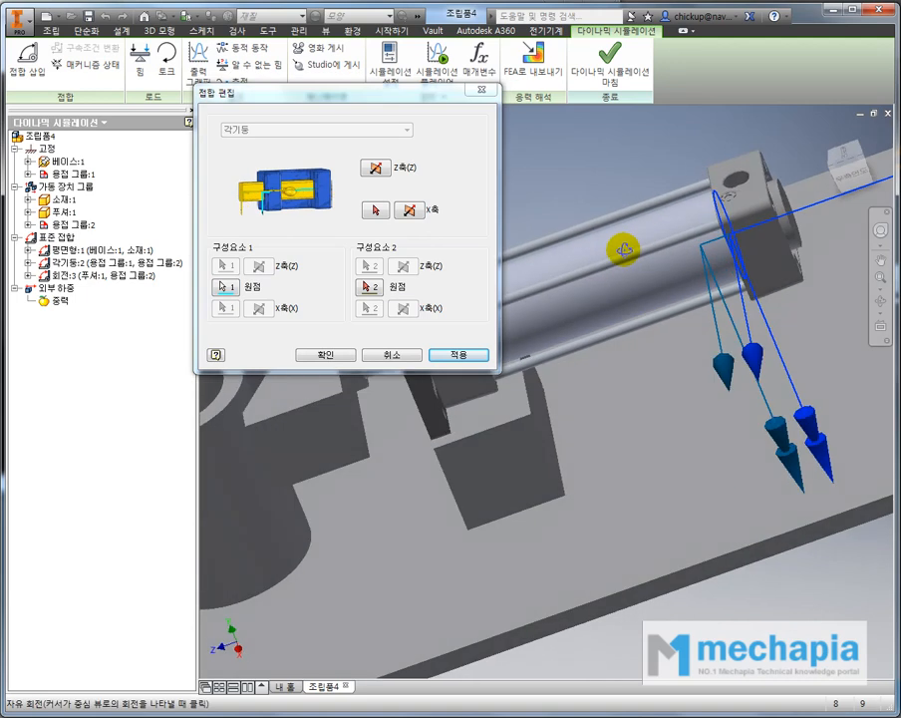
- Place component 2's origin (원점) on the circular edge of the piston inside the tube and apply the joint edit
left_click(371, 289)
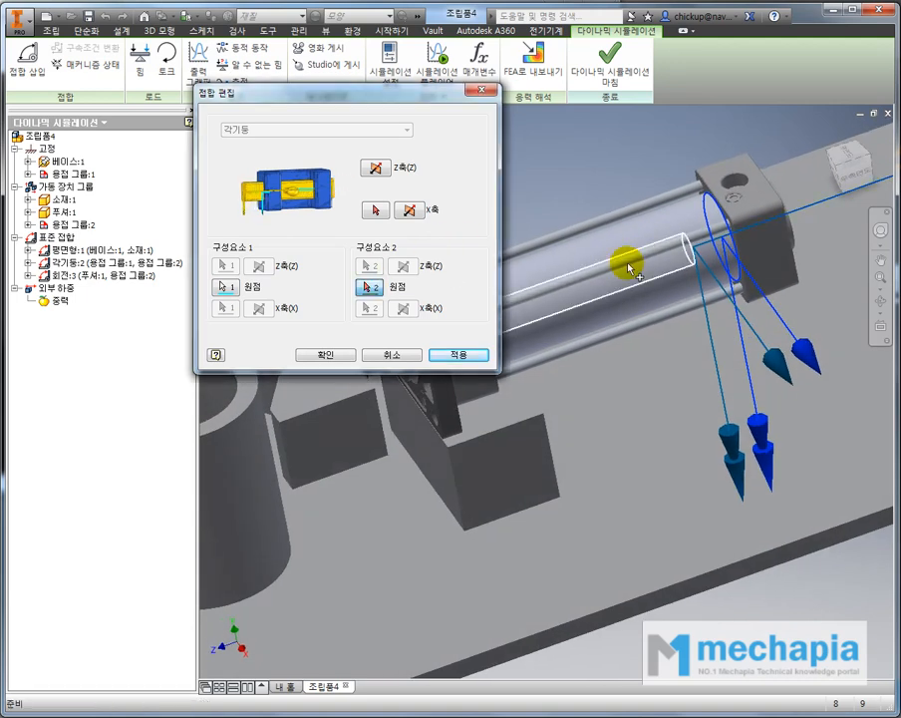
left_click(707, 247)
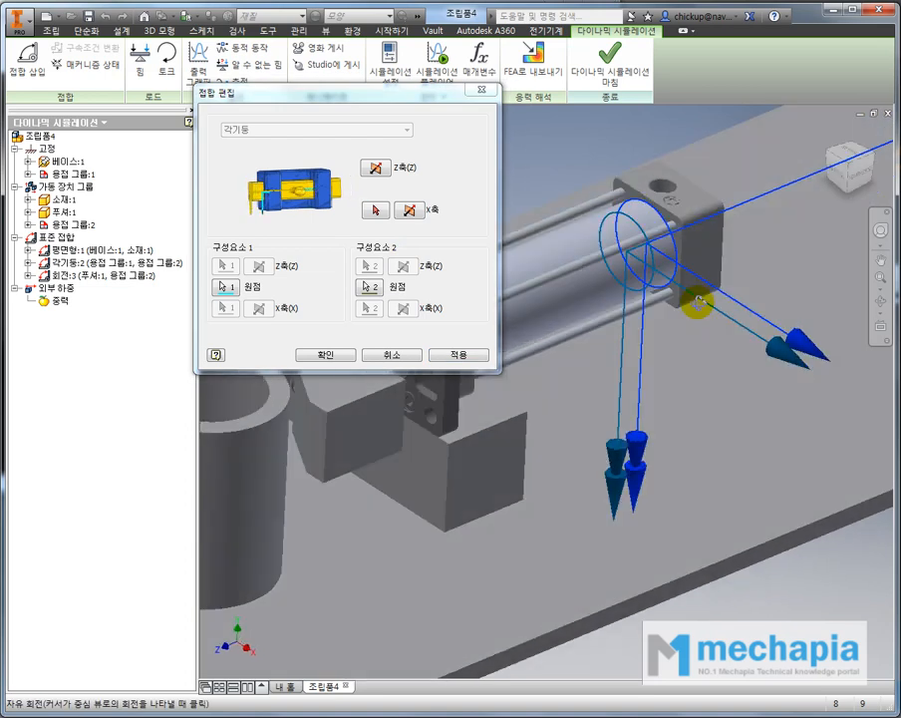
left_click(340, 356)
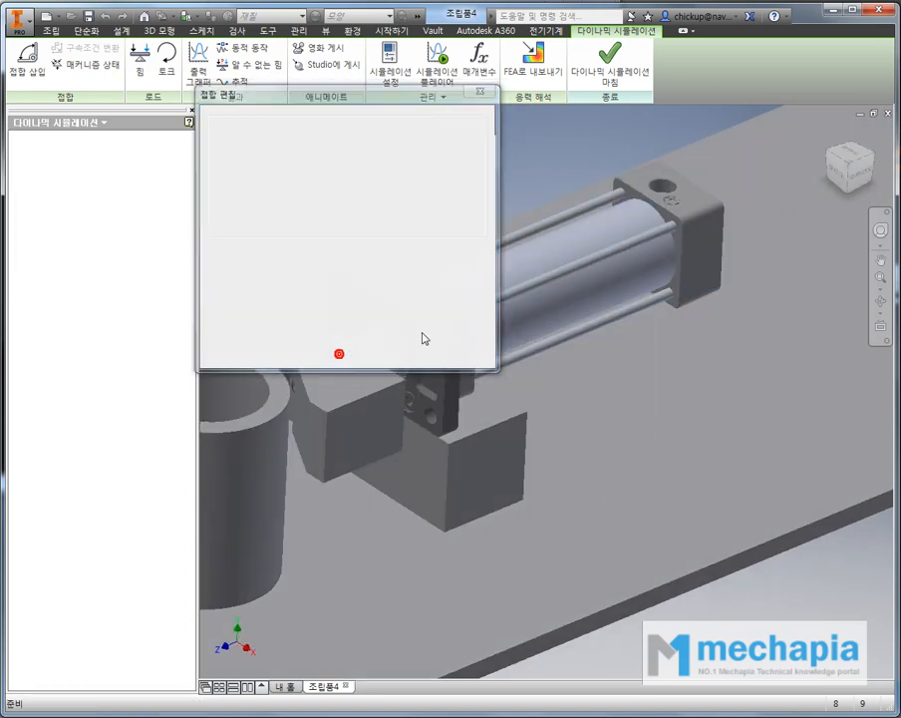
- Run the dynamic simulation for 1 s with 100 images, return to construction mode and dismiss the simulation player
middle_click_drag(636, 231, 540, 290, "shift")
scroll(629, 287, "up", 3)
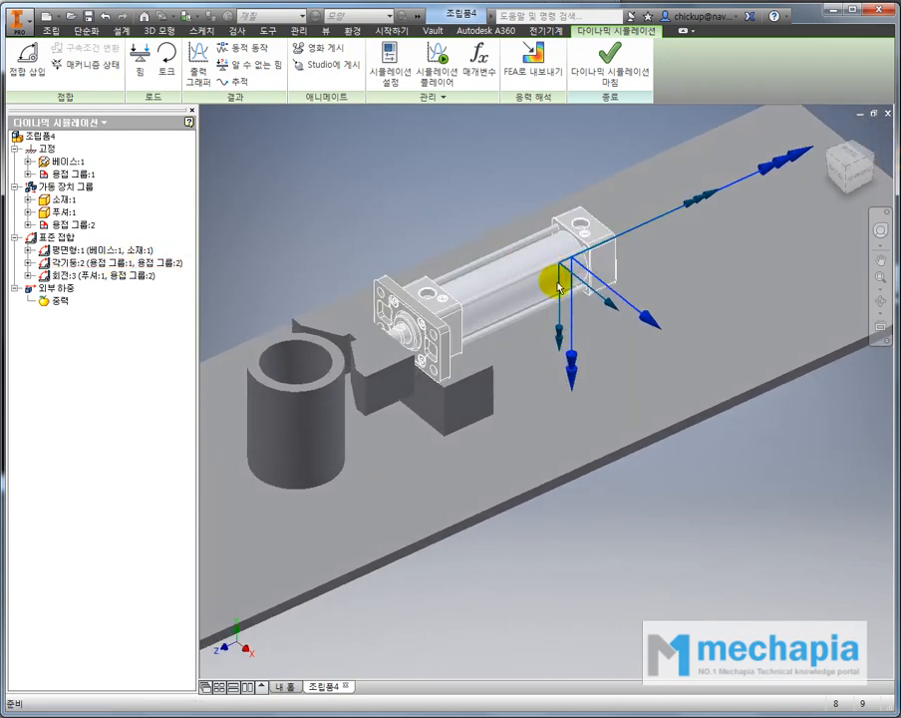
middle_click_drag(518, 304, 529, 310, "shift")
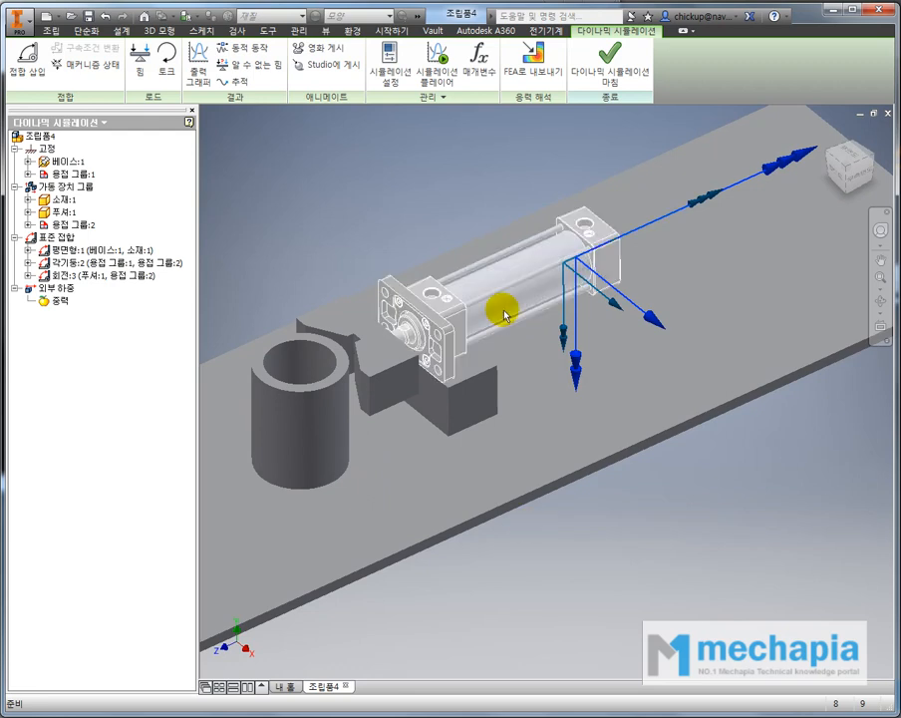
middle_click_drag(478, 209, 534, 224, "shift")
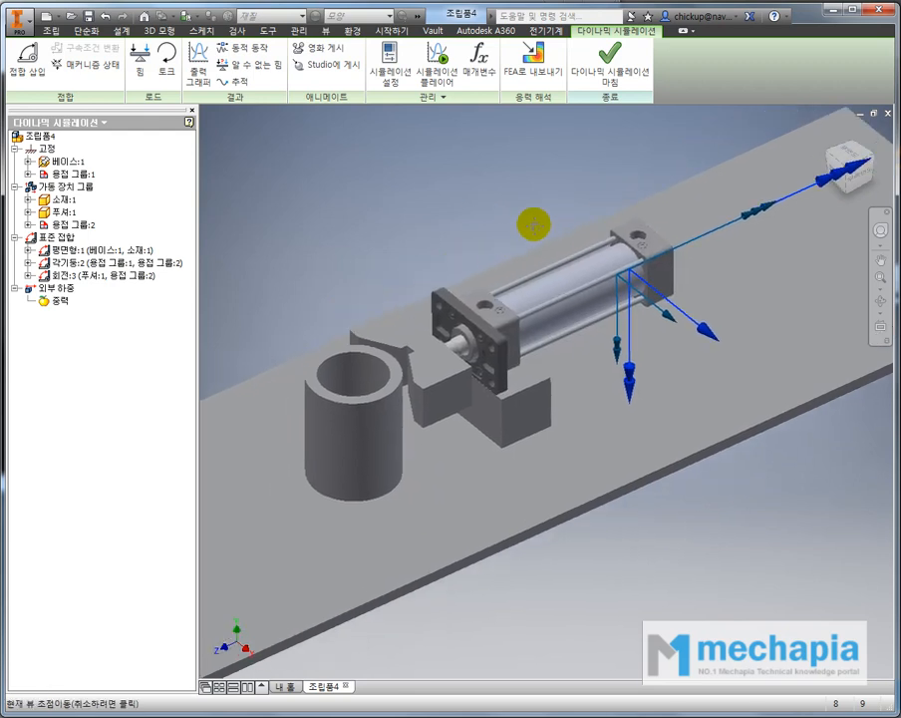
left_click(437, 71)
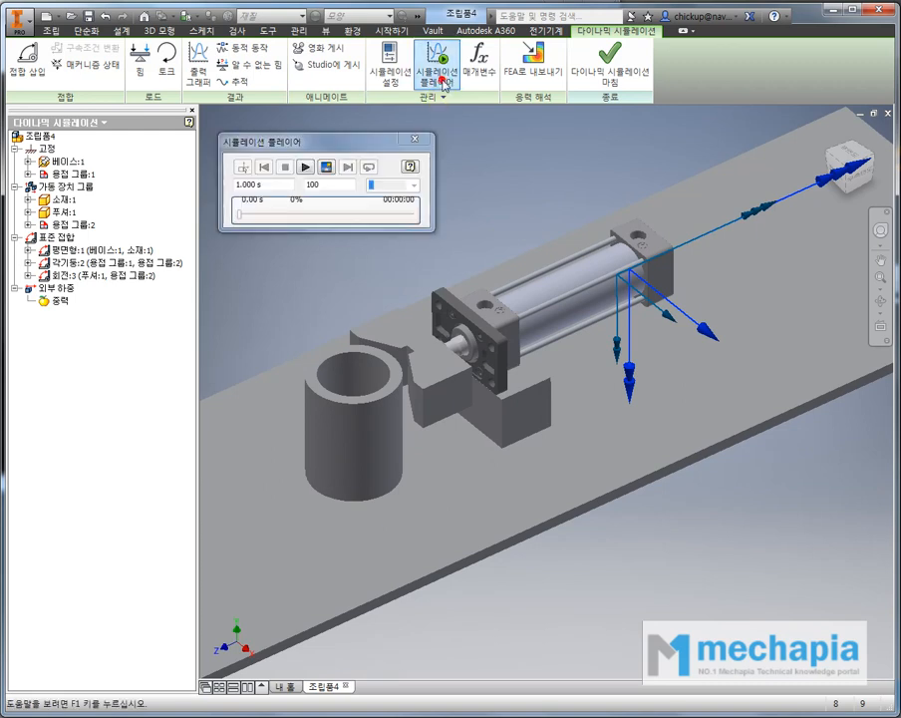
left_click(305, 169)
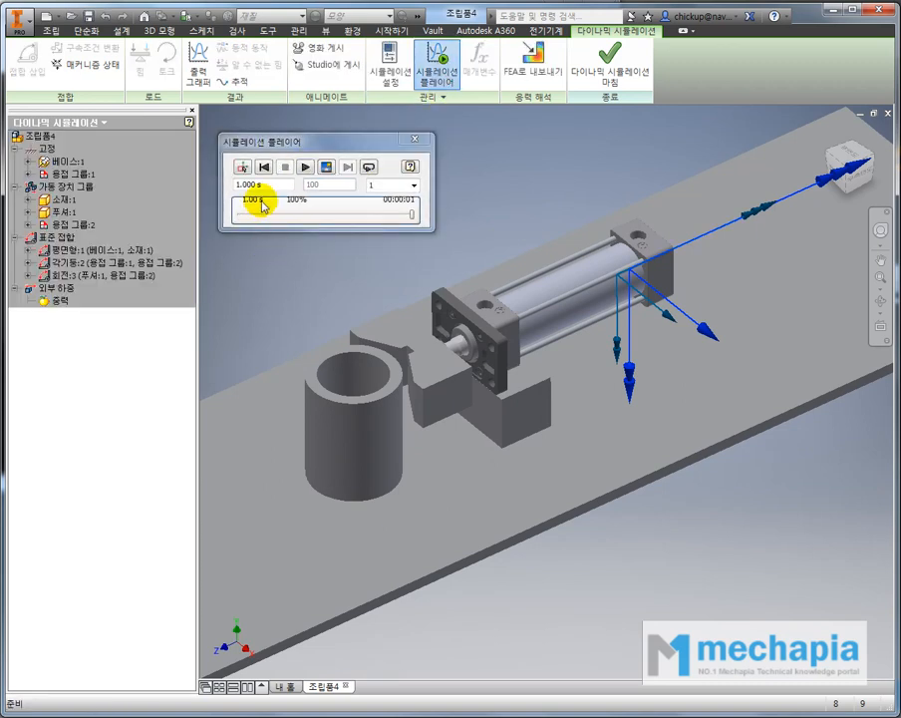
left_click(242, 167)
left_click(416, 138)
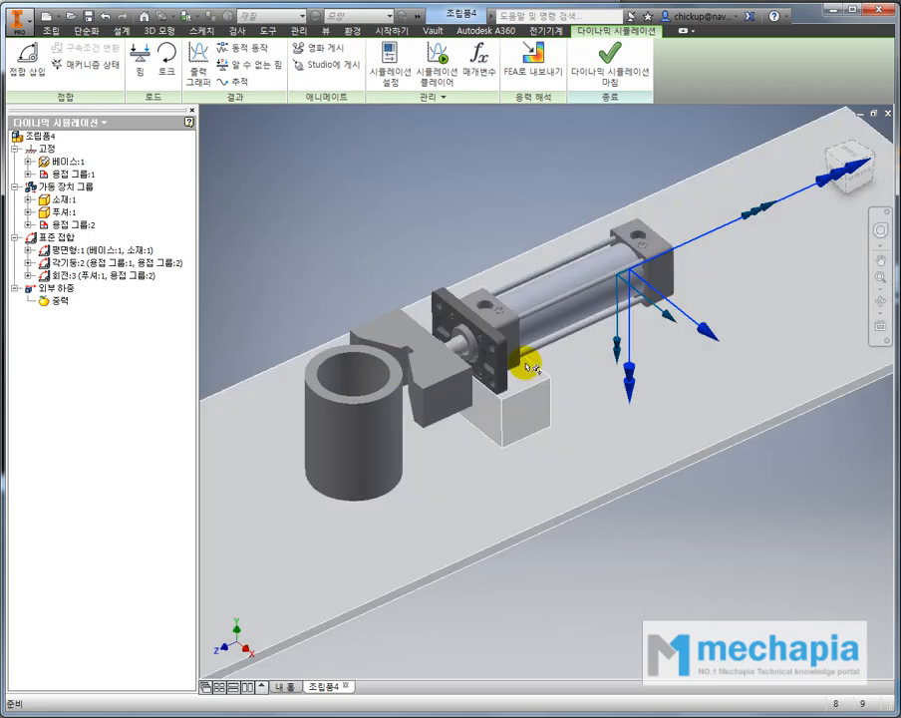
- Inspect the workpiece, pusher and cylinder from the side view and from an angled view
middle_click_drag(593, 370, 683, 247, "shift")
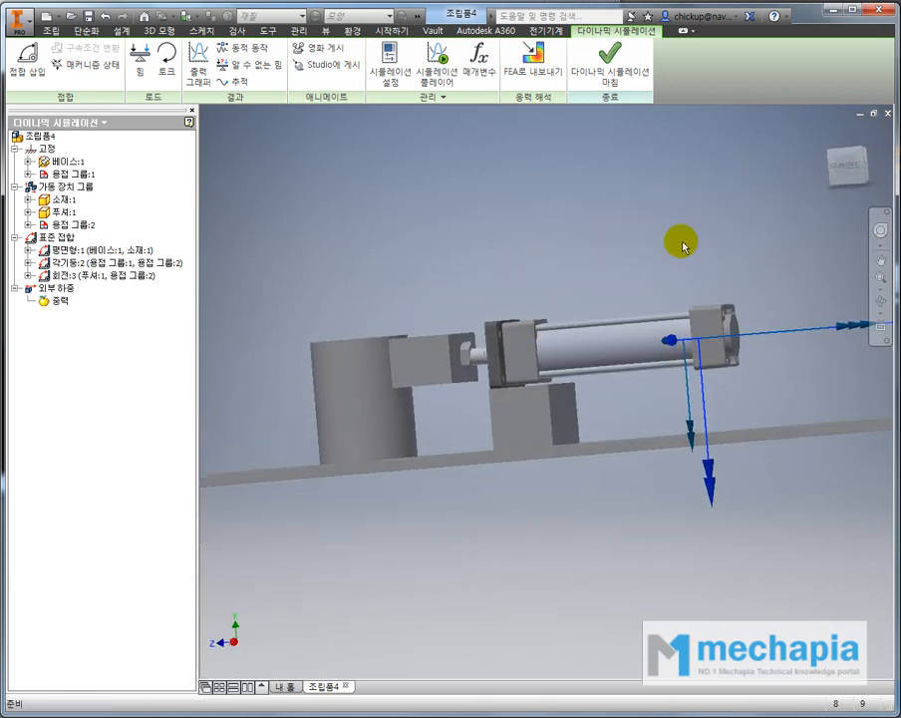
left_click(838, 166)
scroll(559, 394, "up", 4)
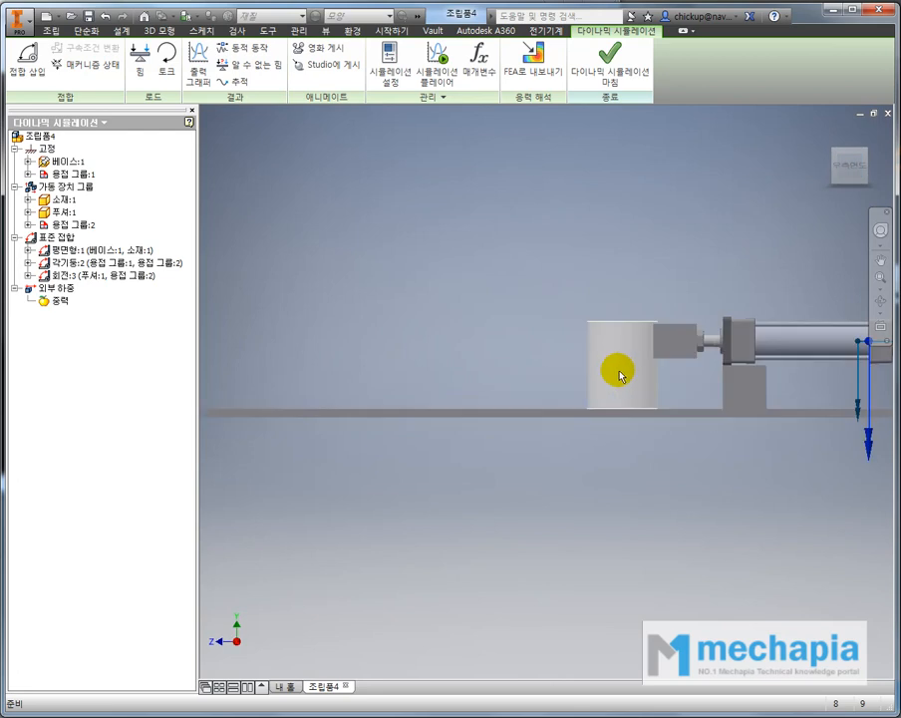
scroll(618, 369, "down", 2)
scroll(419, 371, "down", 3)
middle_click_drag(445, 363, 557, 368, "shift")
scroll(525, 369, "up", 5)
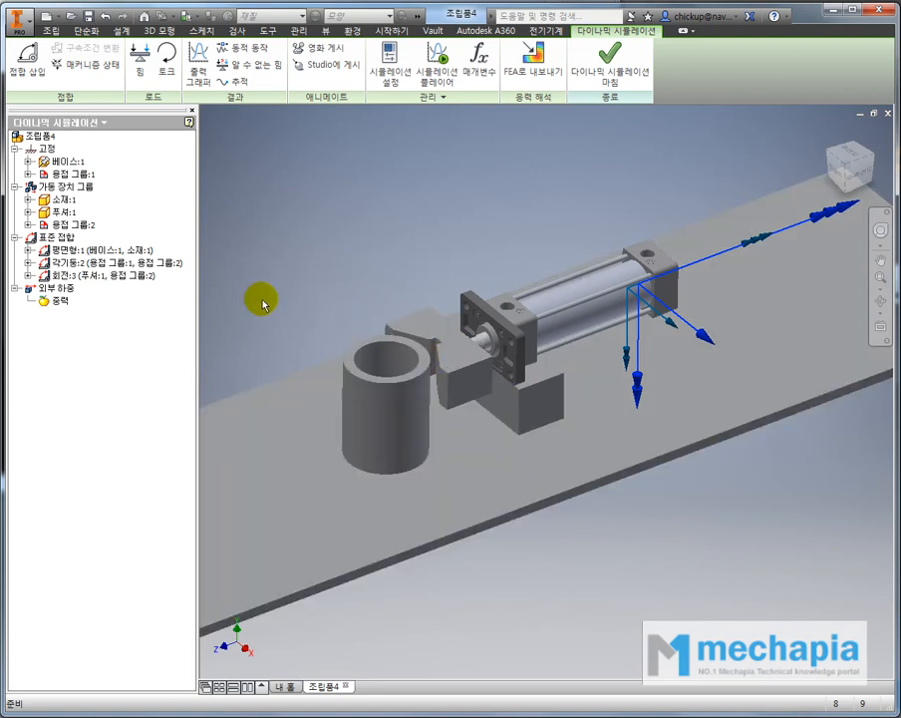
- Review the degree-of-freedom properties (자유도 1(T)) of the prismatic joint 각기둥:2 and dismiss them
left_click(159, 262)
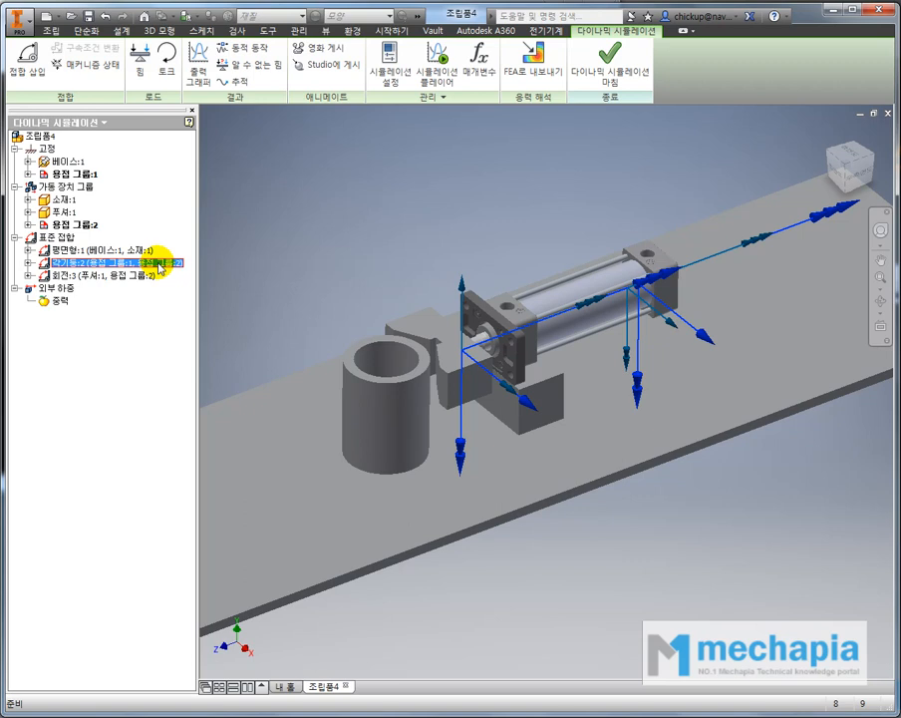
right_click(177, 267)
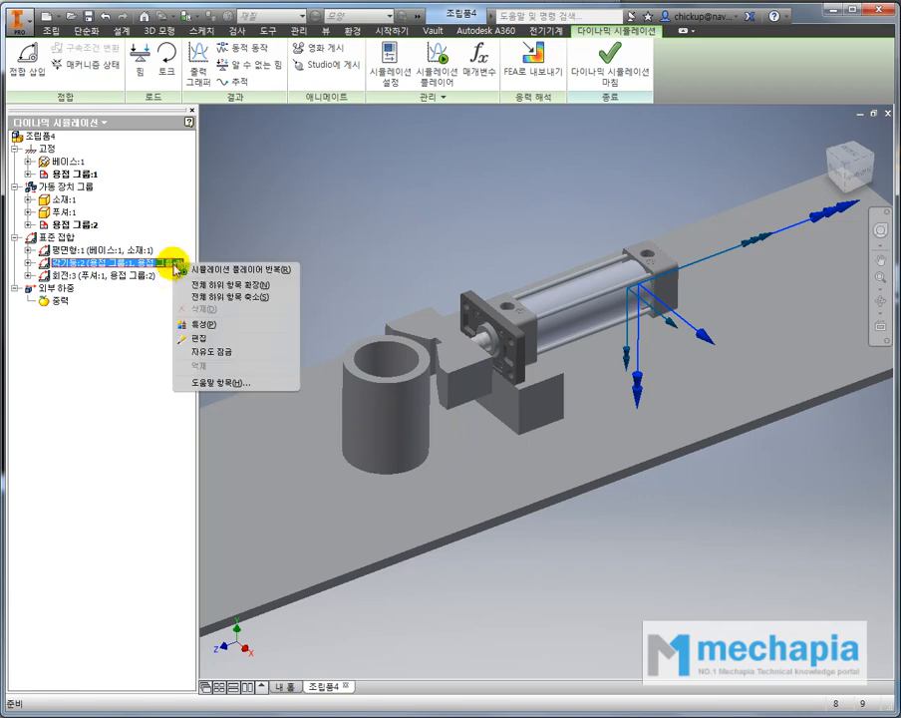
left_click(208, 324)
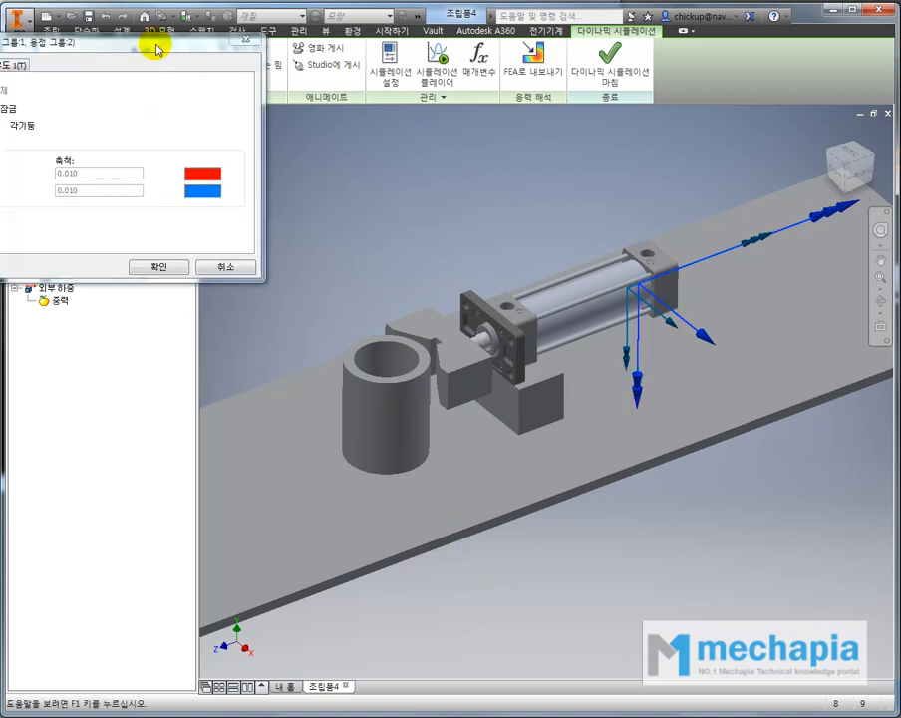
left_click_drag(157, 50, 524, 140)
left_click(393, 158)
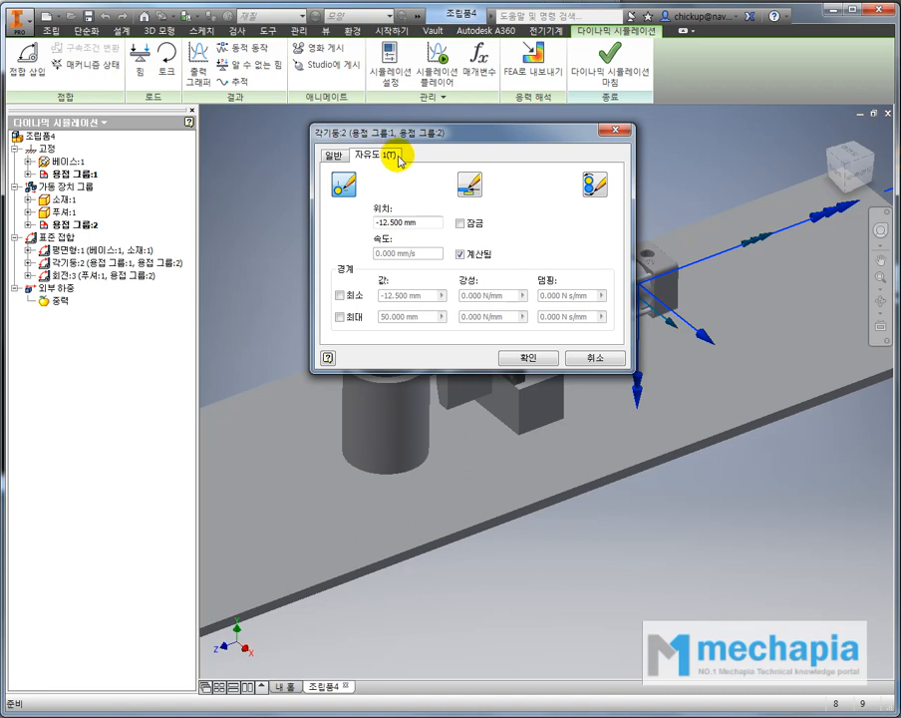
left_click(614, 132)
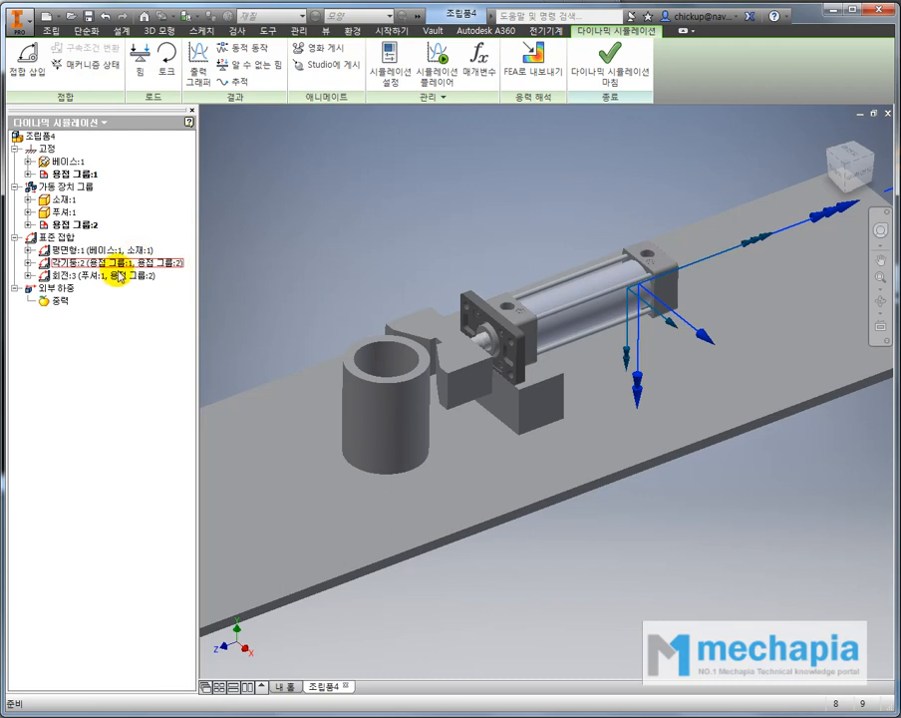
- Review the degree-of-freedom properties (자유도 1(R)) of the revolute joint 회전:3 and dismiss them
left_click(110, 277)
right_click(111, 277)
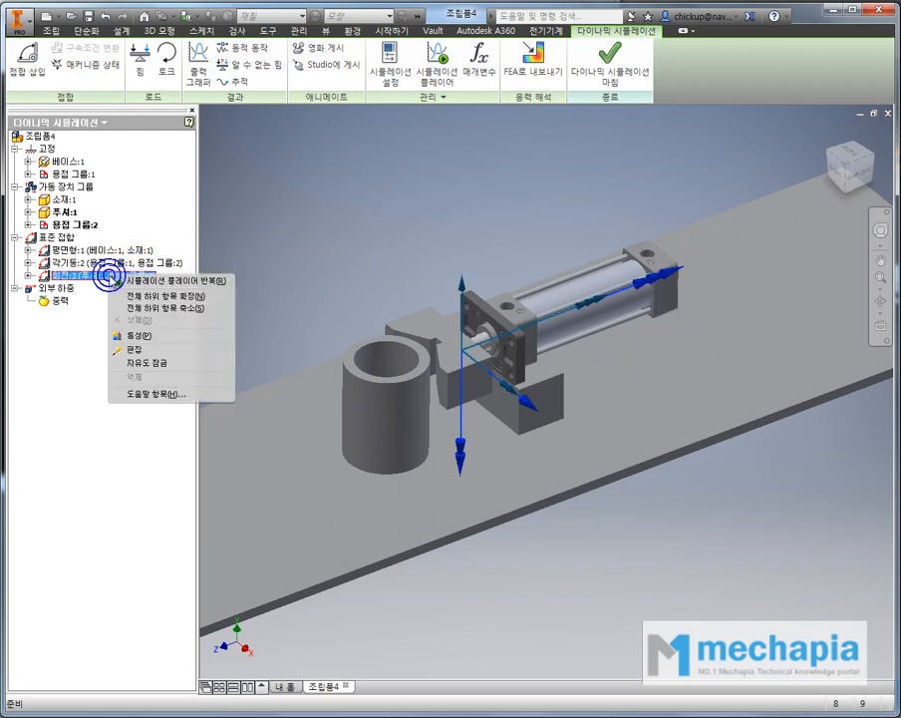
left_click(118, 336)
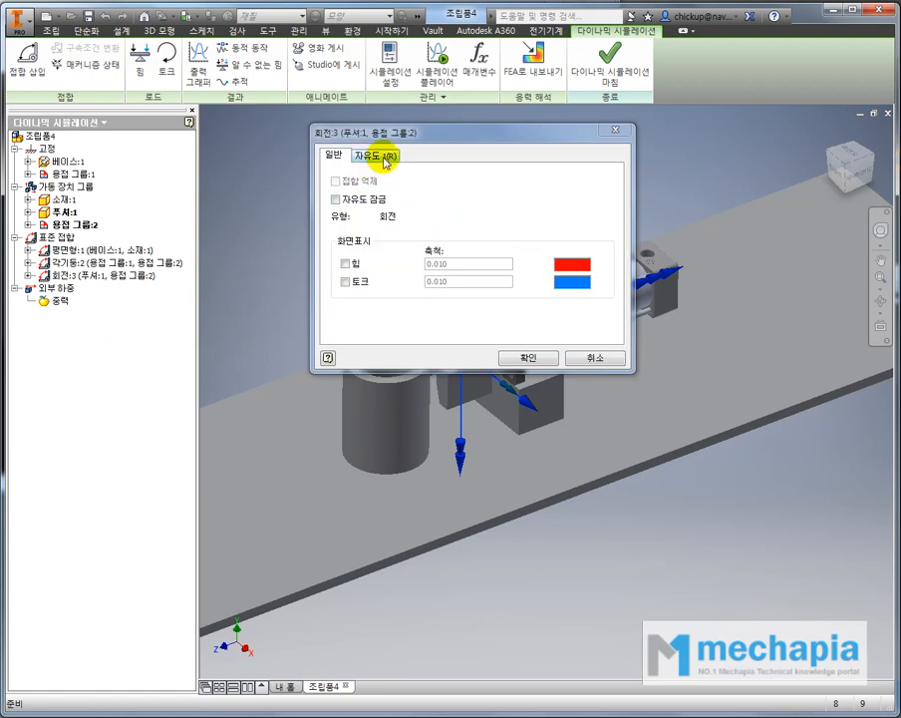
left_click(387, 159)
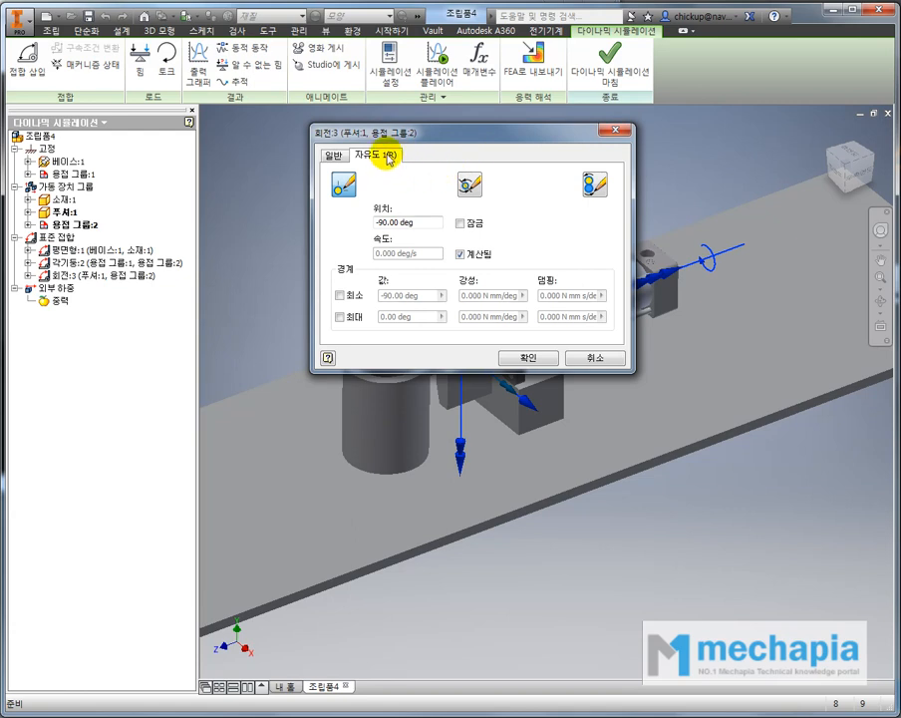
left_click(607, 130)
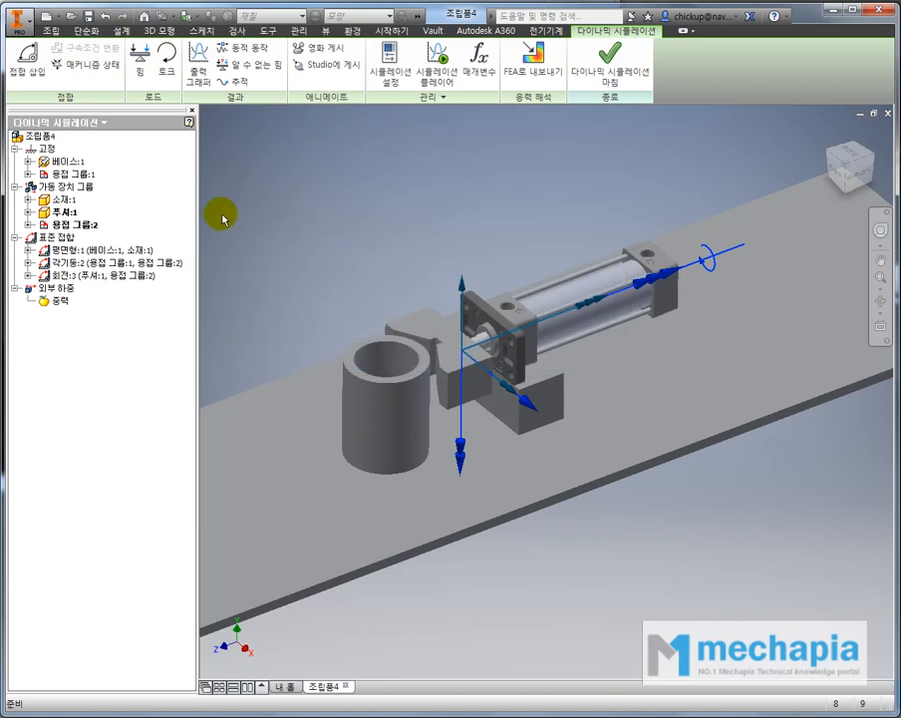
- Examine the initial-condition settings of prismatic joint 각기둥:2 alongside its coordinate axes on the cylinder
right_click(122, 262)
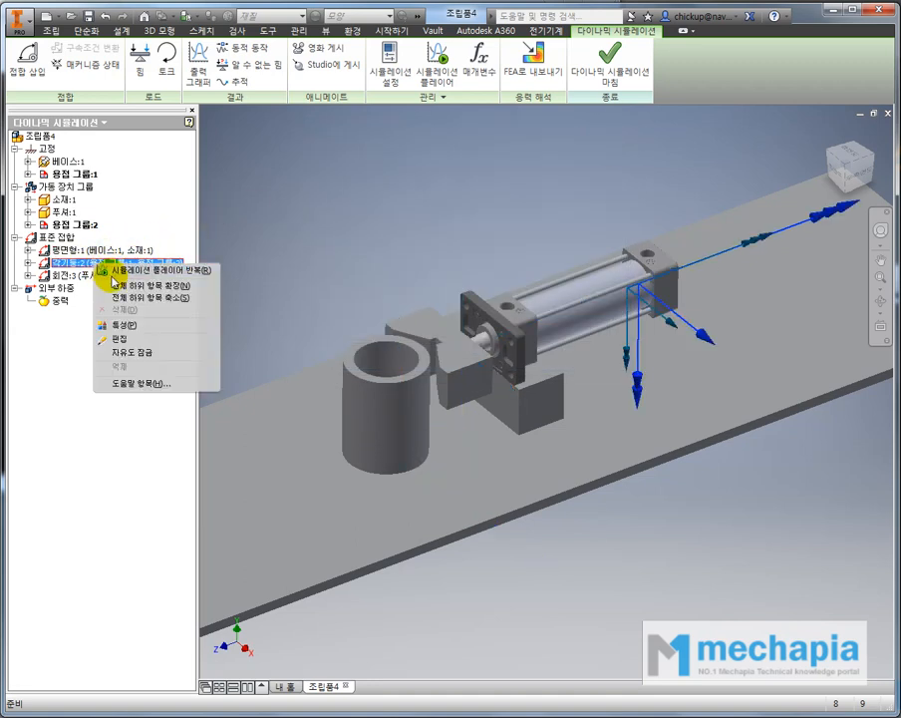
left_click(124, 325)
left_click_drag(399, 133, 292, 91)
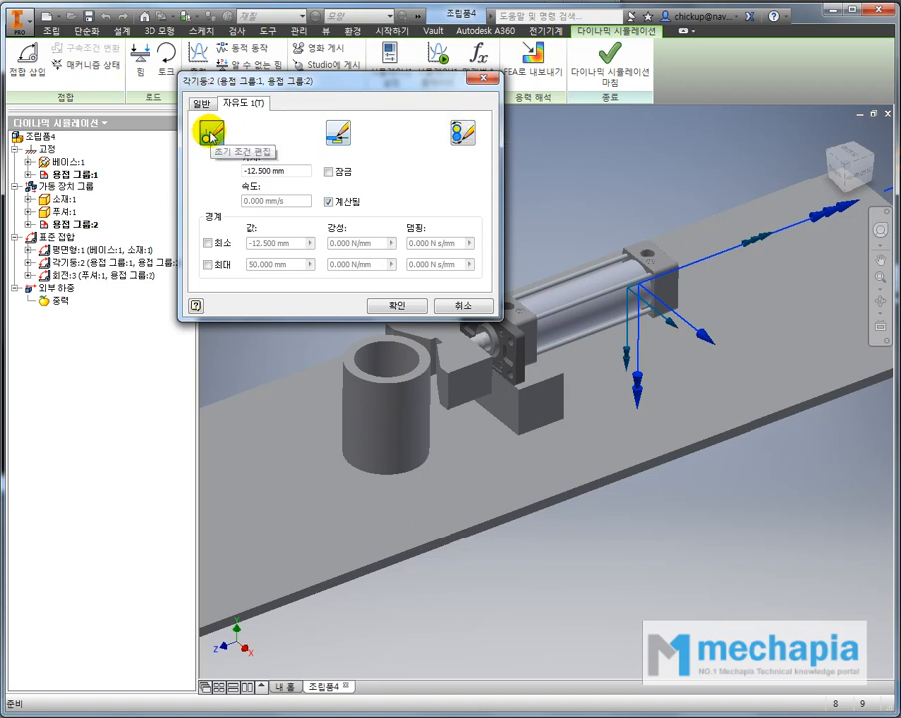
left_click_drag(309, 86, 321, 106)
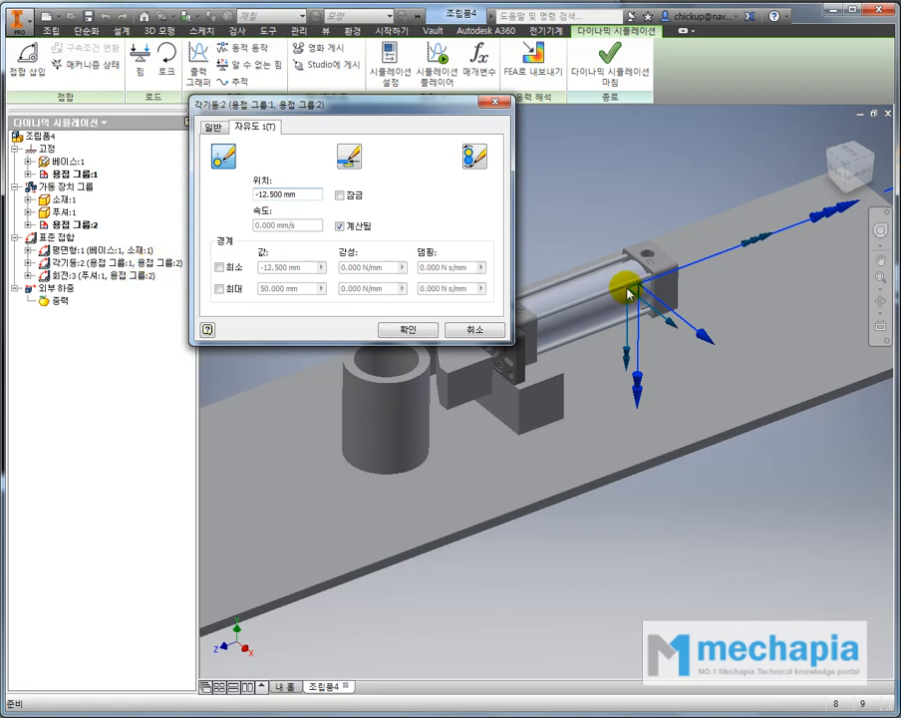
scroll(643, 296, "up", 3)
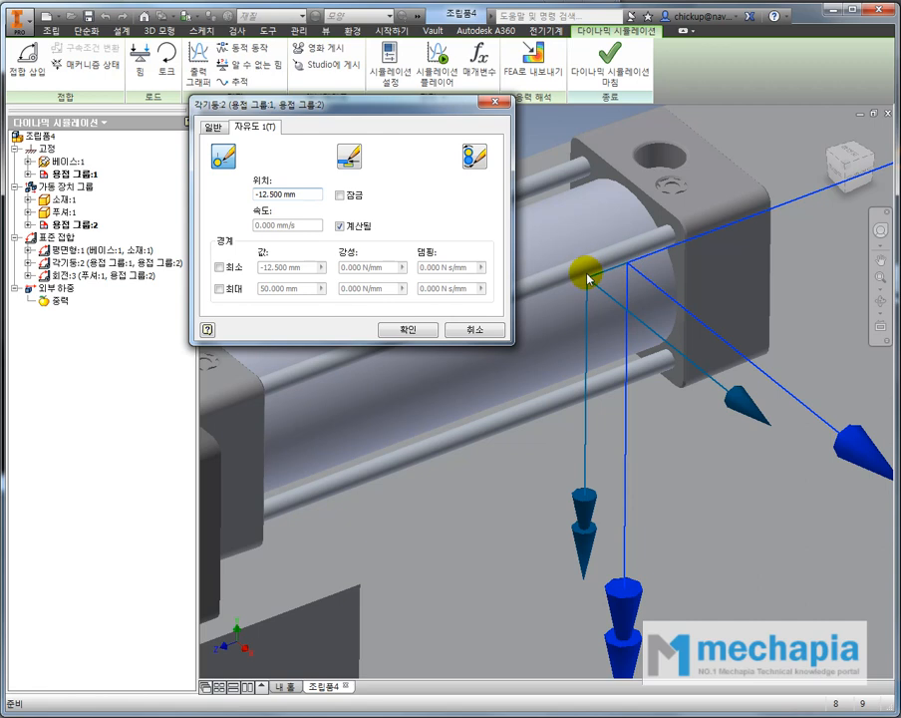
scroll(603, 288, "down", 3)
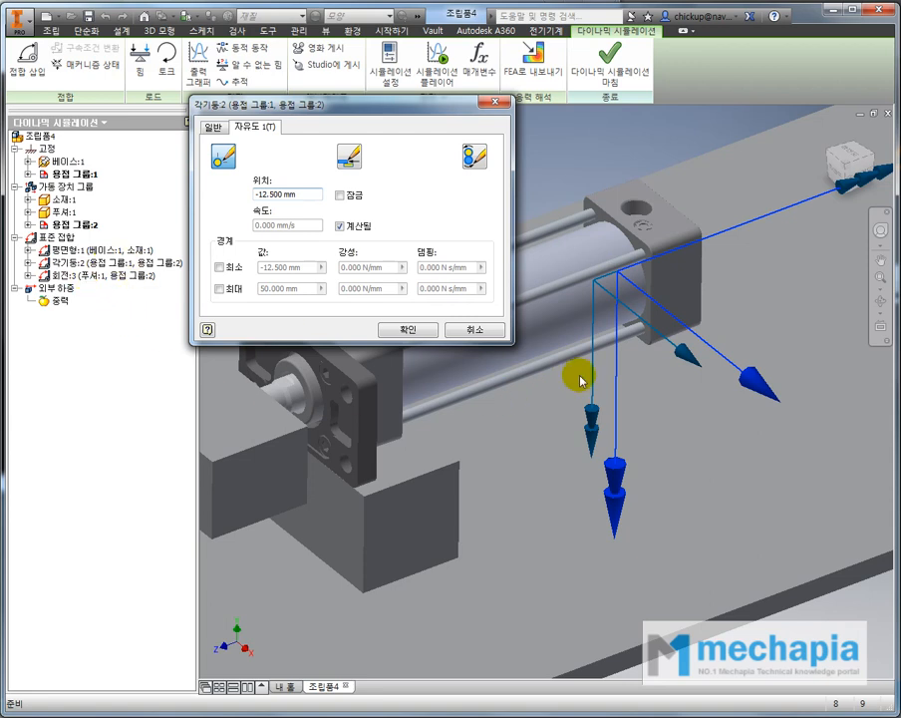
scroll(580, 379, "down", 2)
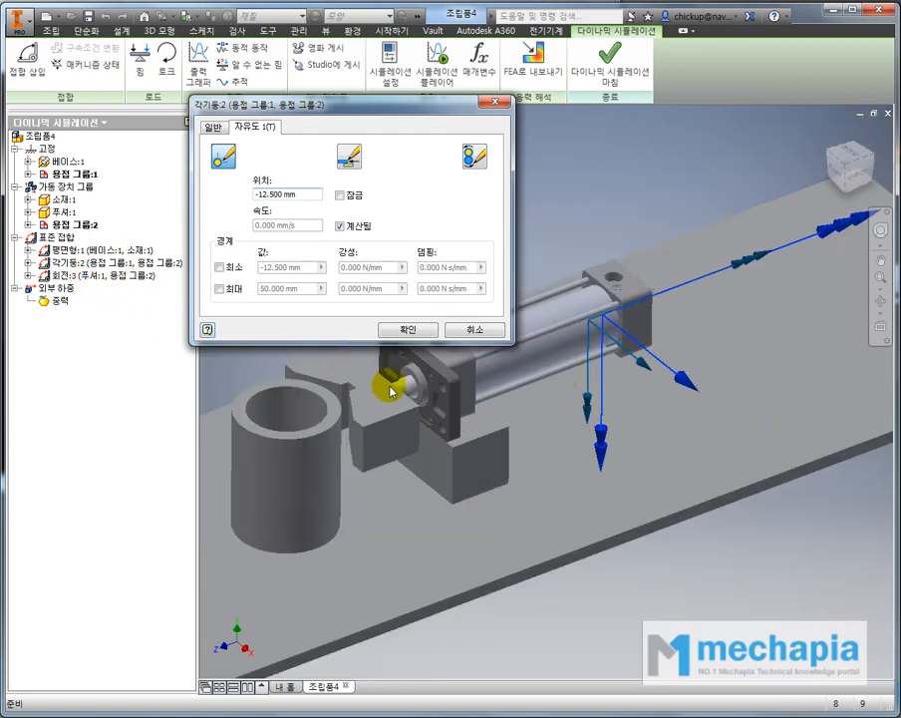
scroll(610, 317, "up", 2)
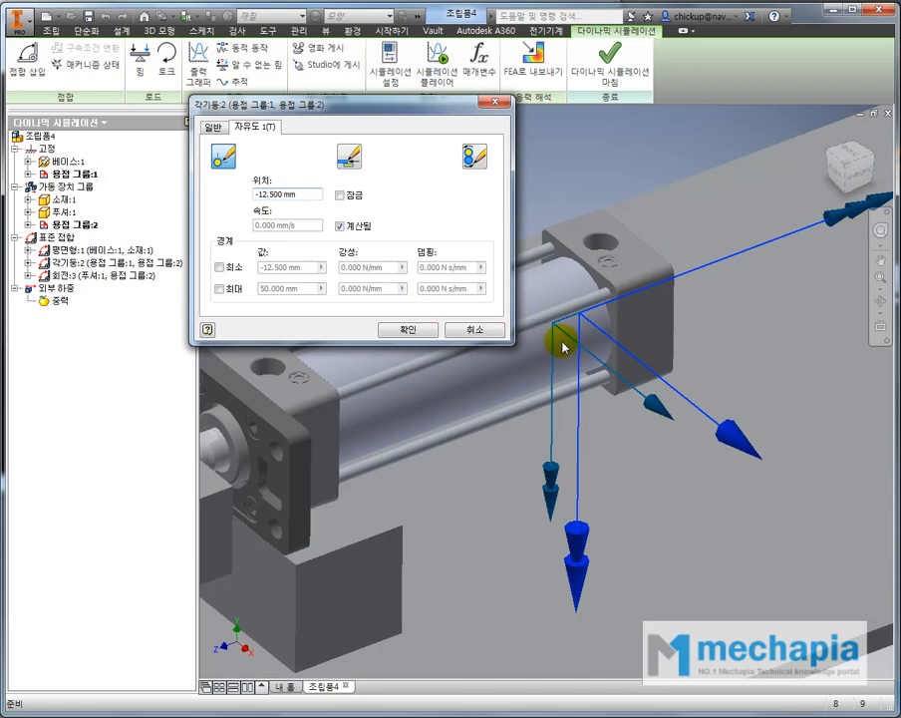
scroll(564, 347, "down", 2)
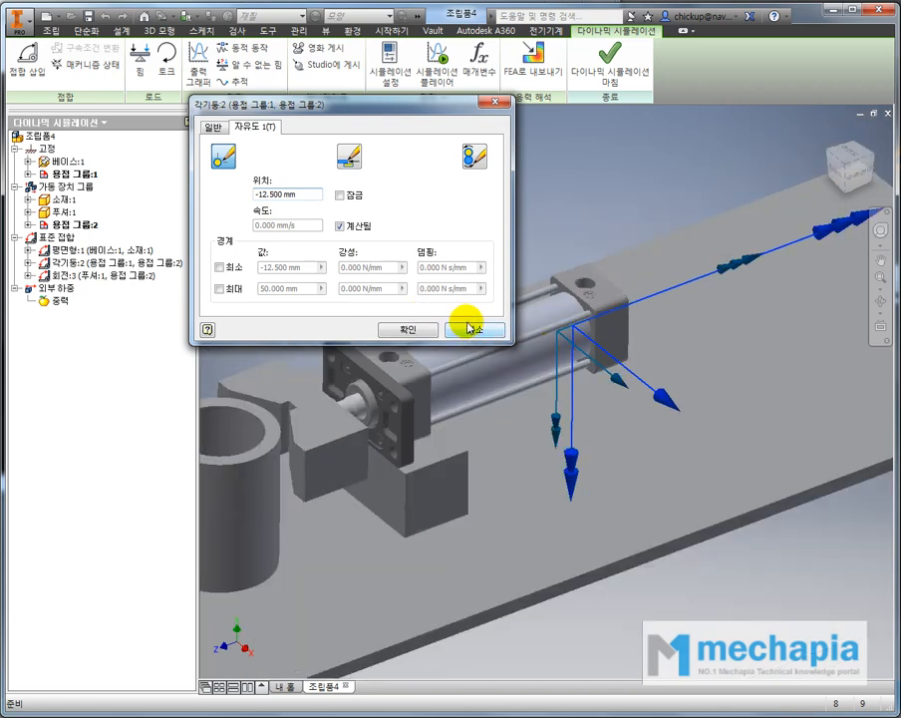
- Enable imposed motion (부과된 동작 작동) for prismatic joint 각기둥:2 and drive it by velocity (속도)
left_click(350, 164)
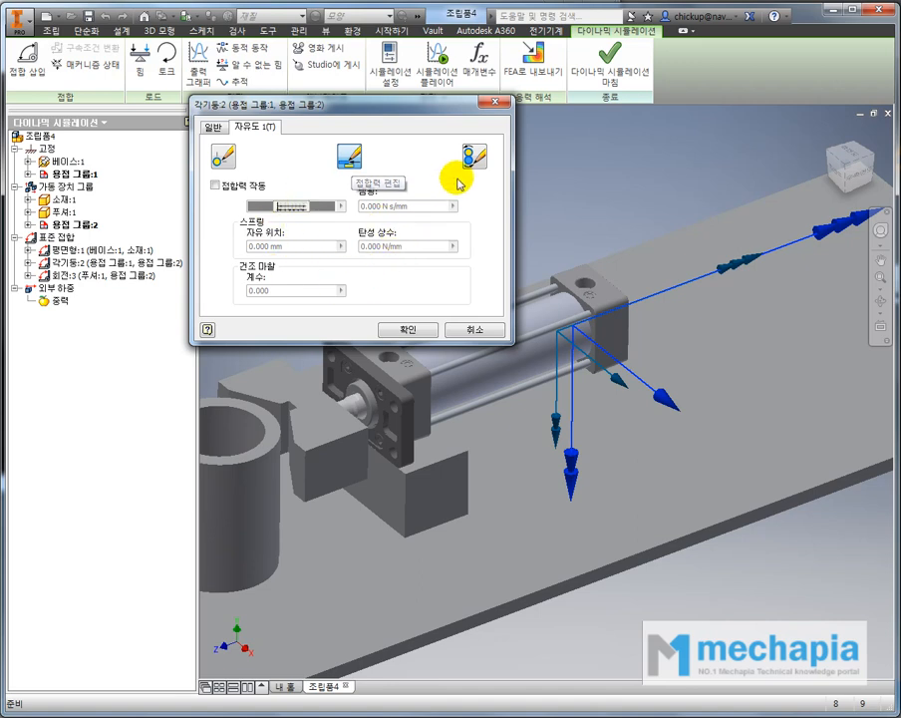
left_click(477, 161)
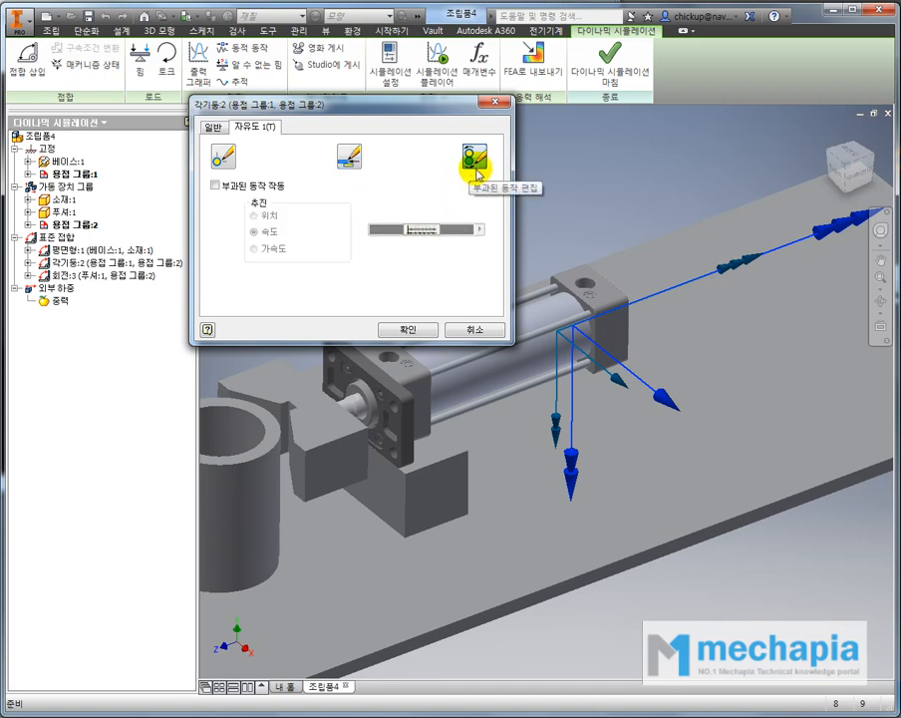
middle_click_drag(581, 229, 593, 264)
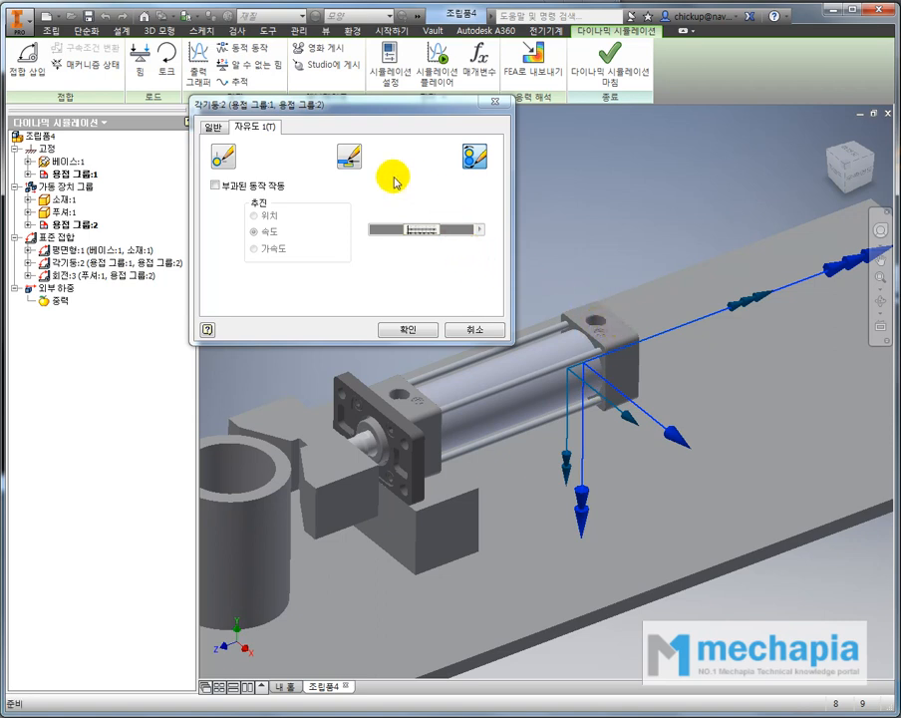
left_click(215, 186)
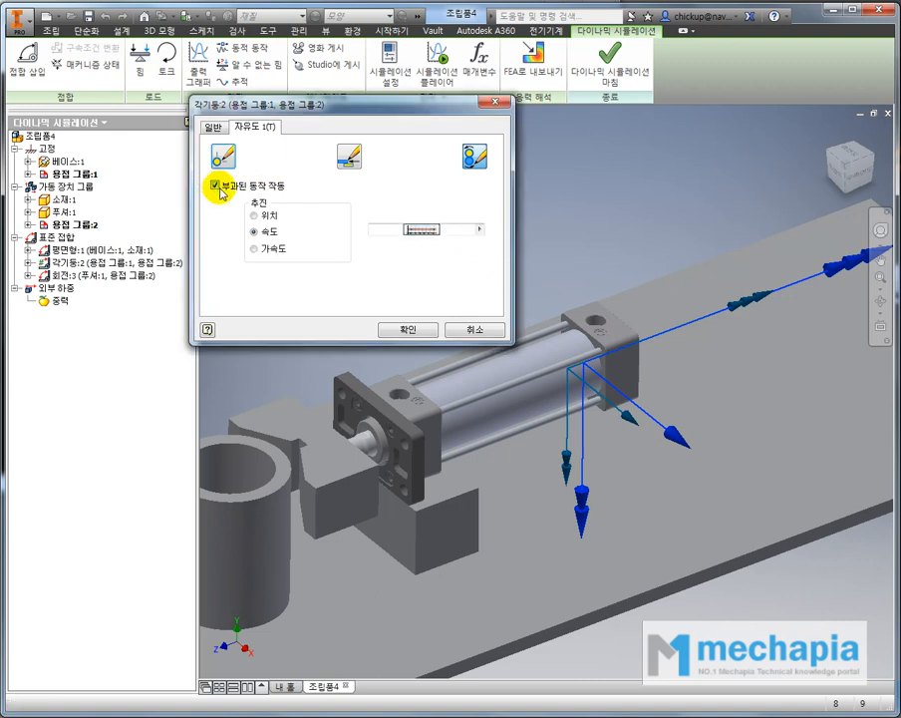
left_click(254, 231)
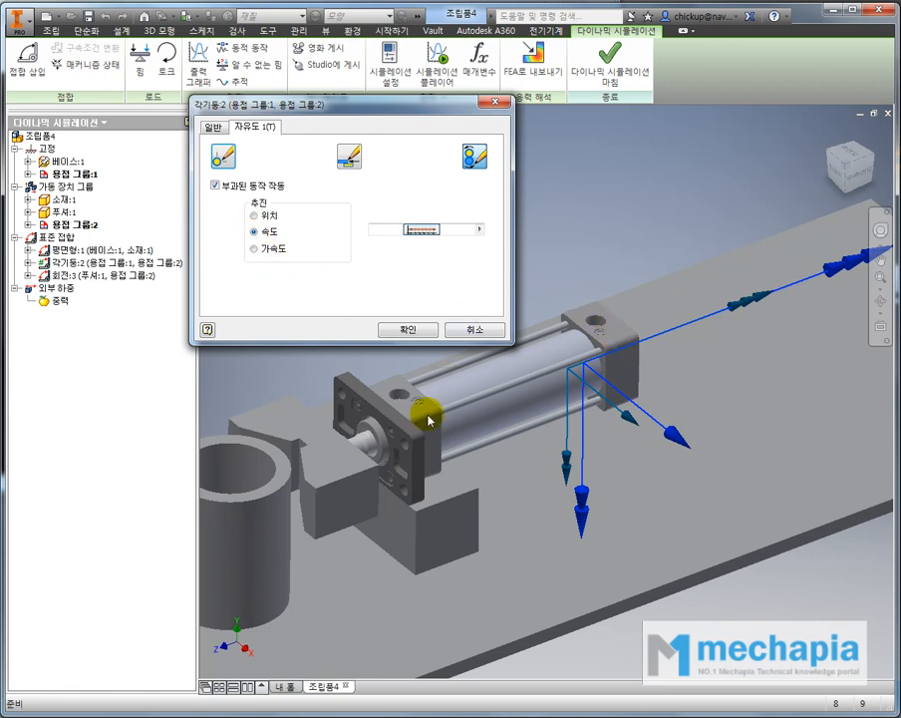
left_click(256, 250)
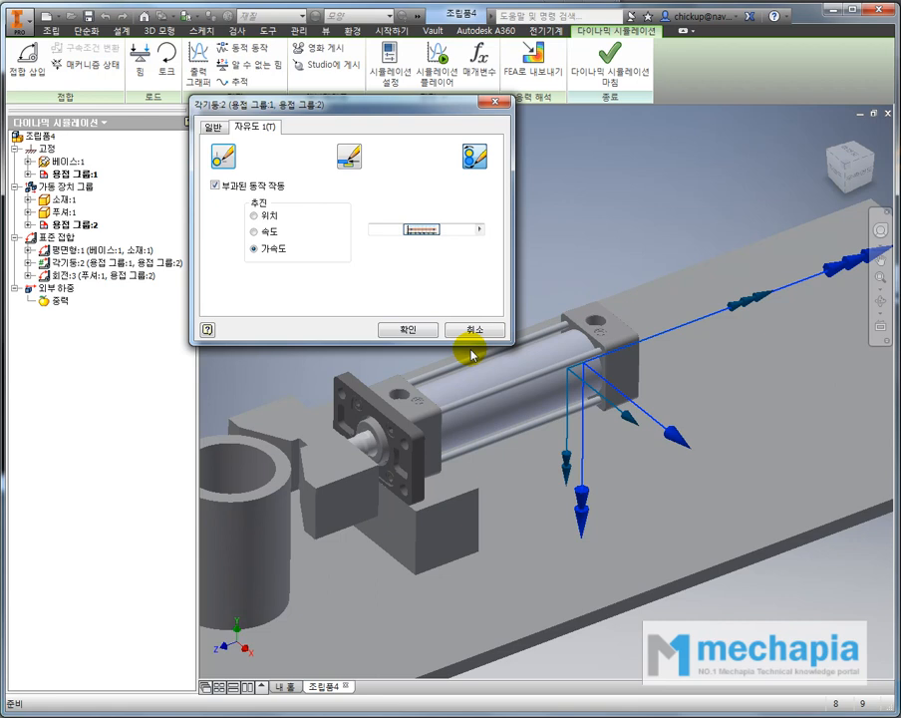
left_click(253, 231)
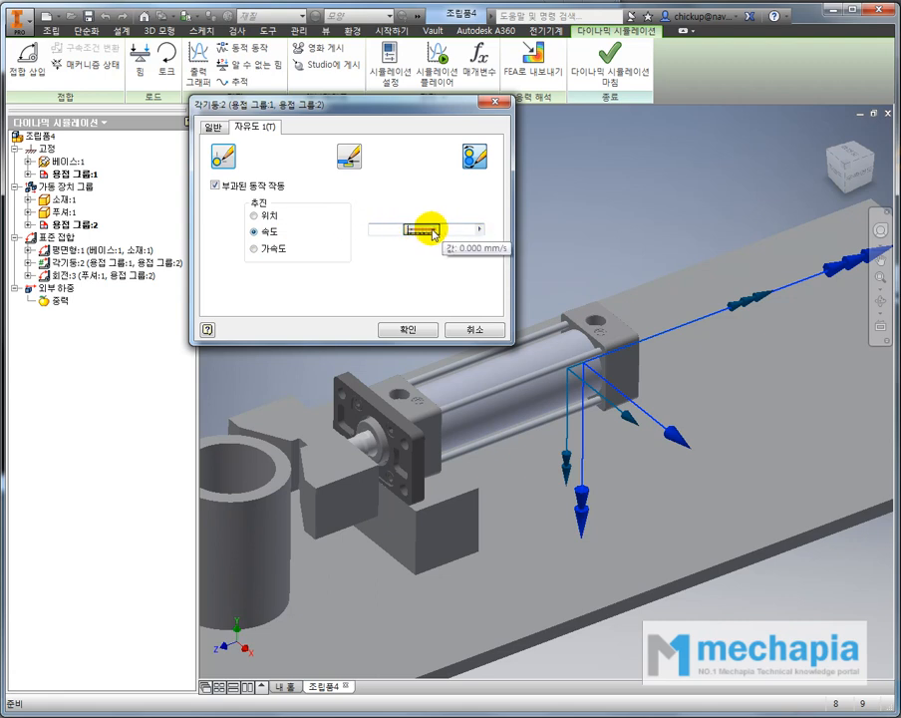
- Review the imposed motion's input graph without changing it, and switch the velocity input to a constant value (상수값)
left_click(433, 234)
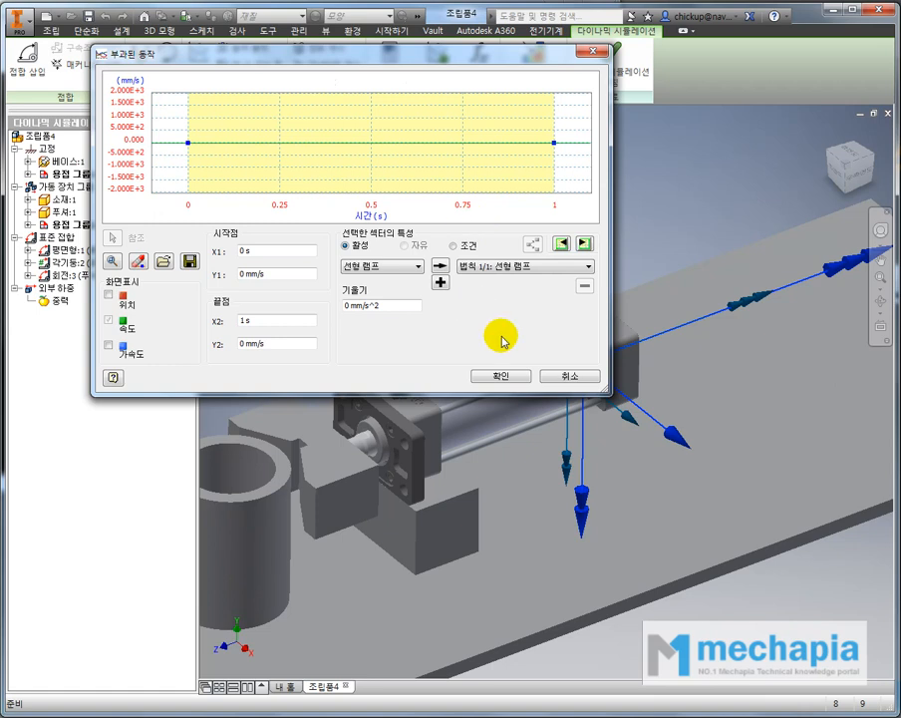
left_click(567, 376)
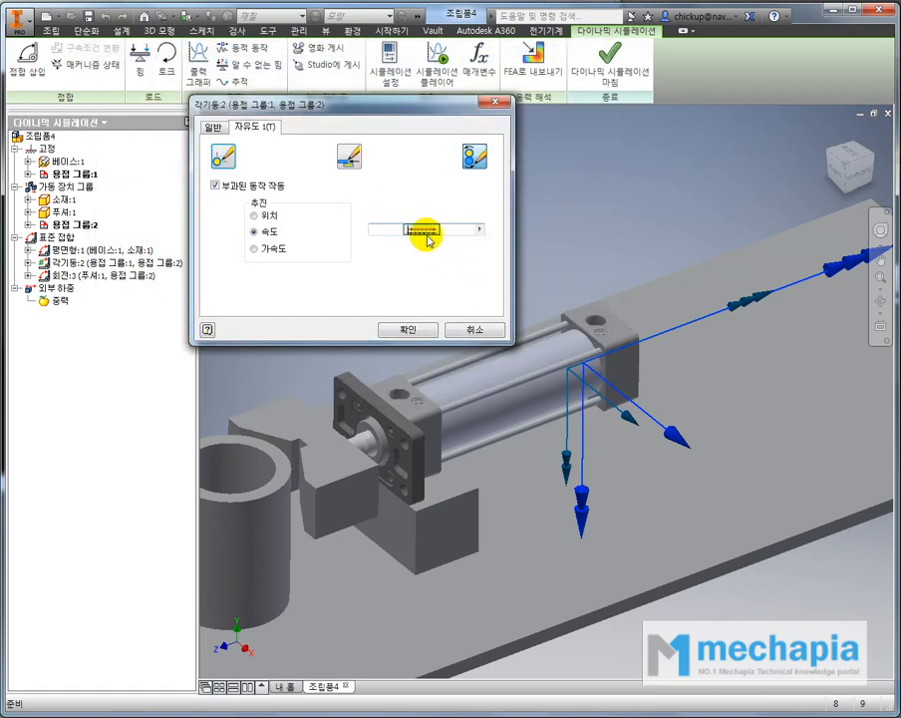
left_click(478, 231)
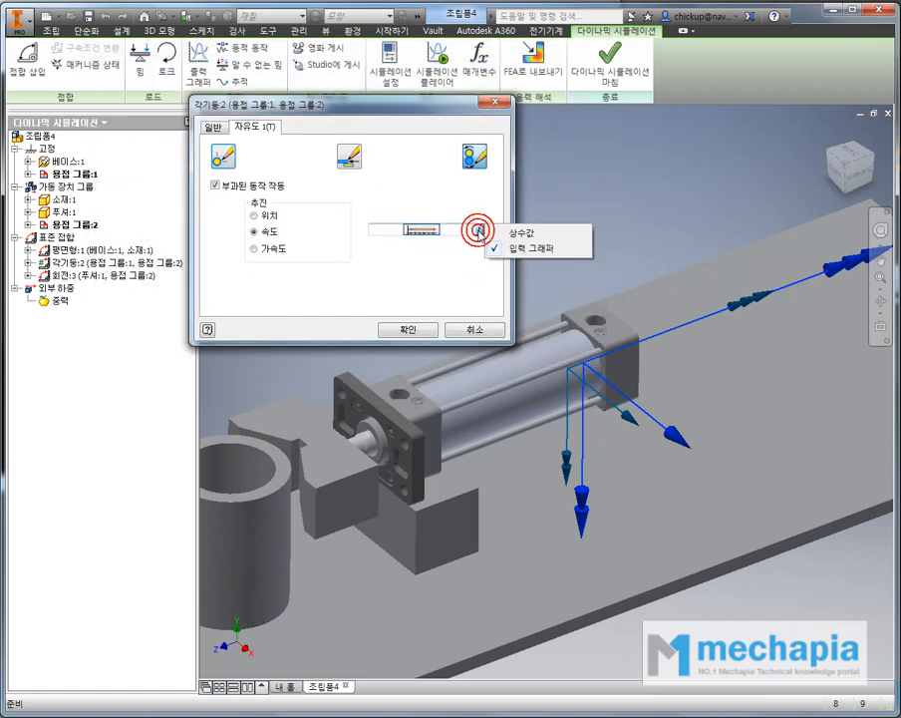
left_click(511, 232)
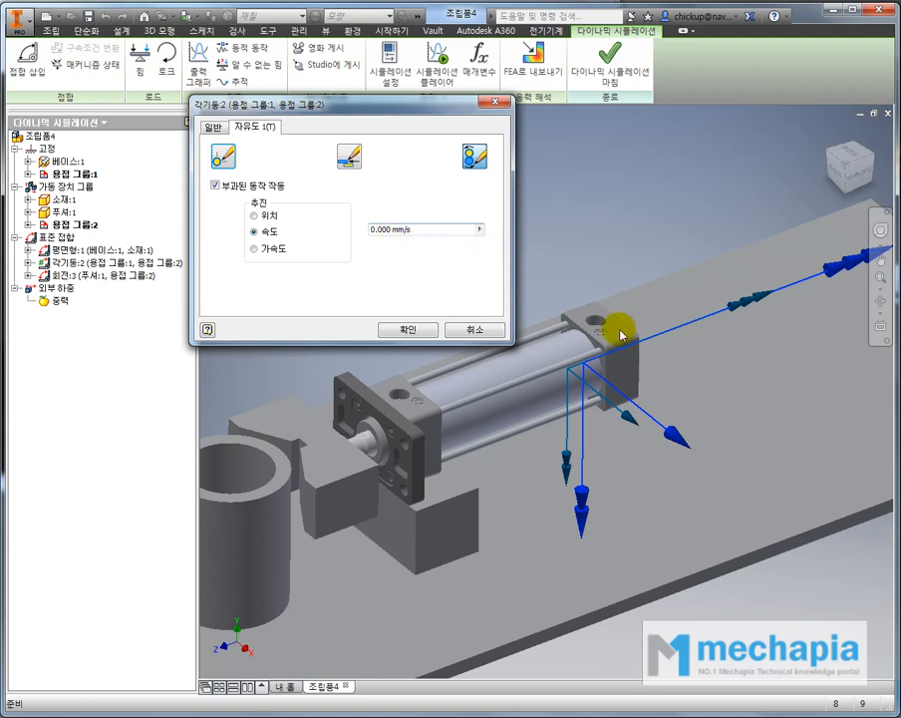
- Set the prismatic joint's imposed velocity to -20 mm/s and accept the joint properties
middle_click_drag(658, 399, 541, 415)
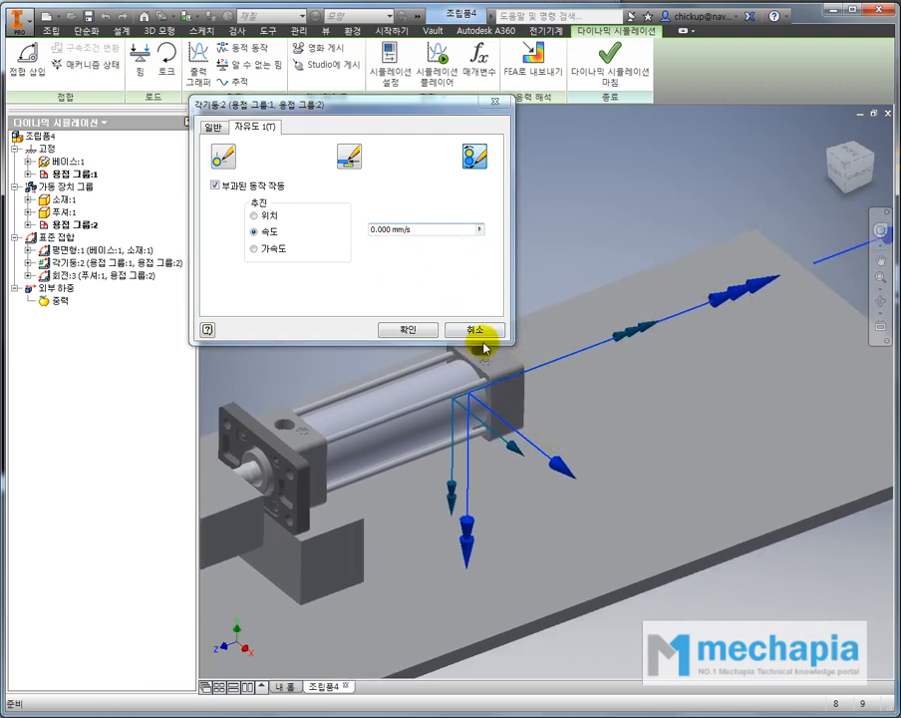
middle_click_drag(279, 454, 423, 413)
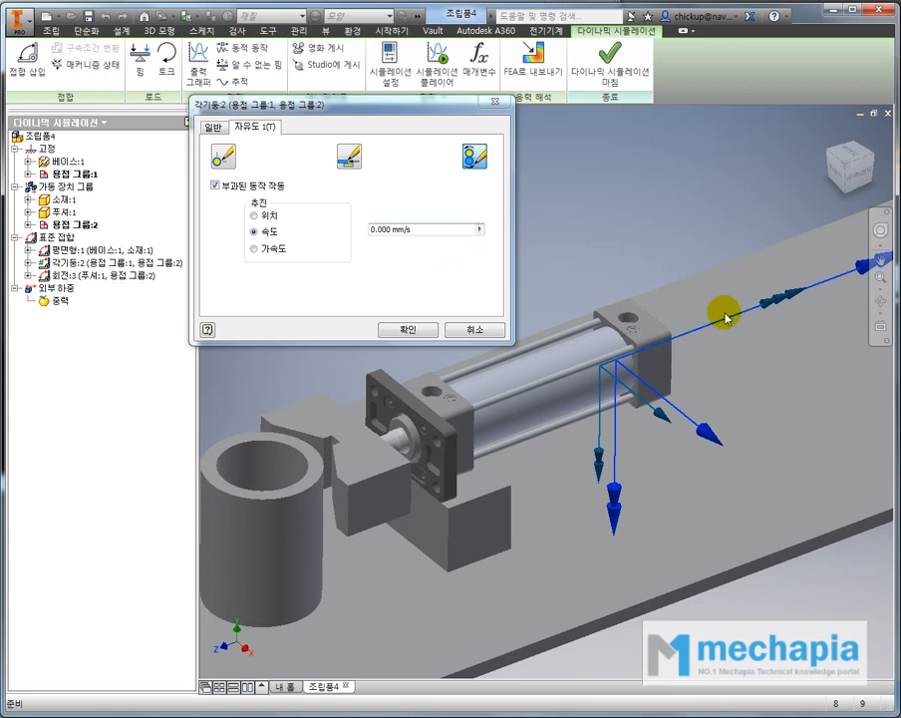
left_click(387, 229)
double_click(387, 228)
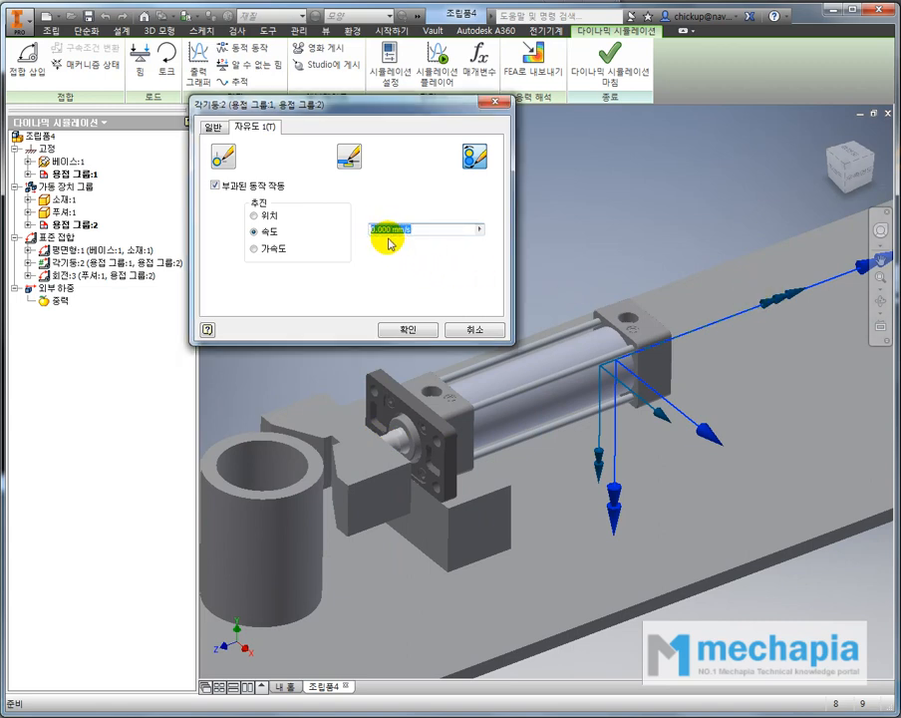
type("-2")
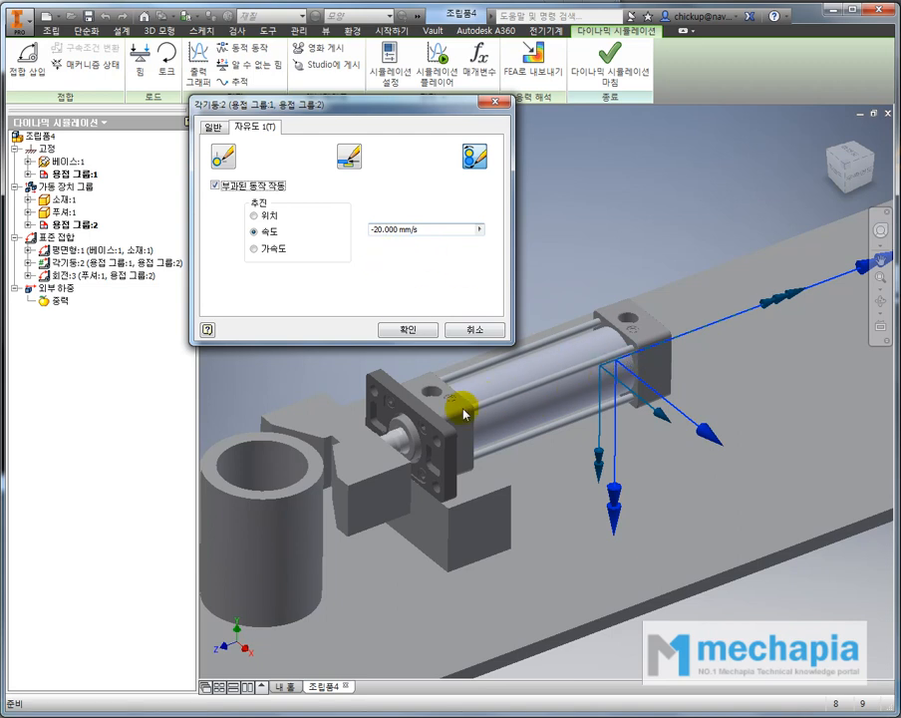
middle_click_drag(407, 427, 527, 368)
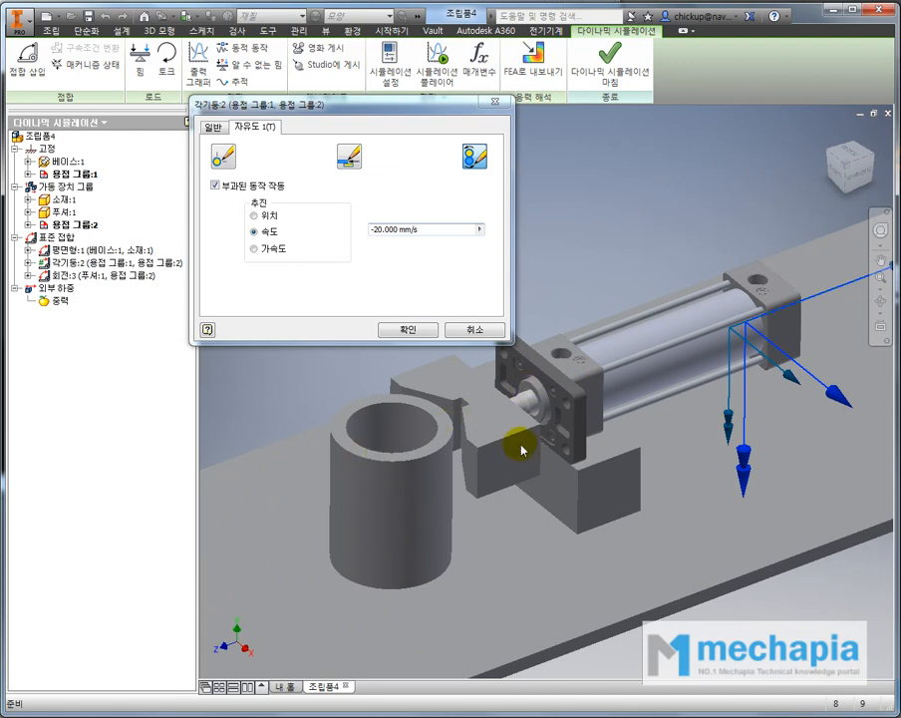
scroll(524, 365, "up", 2)
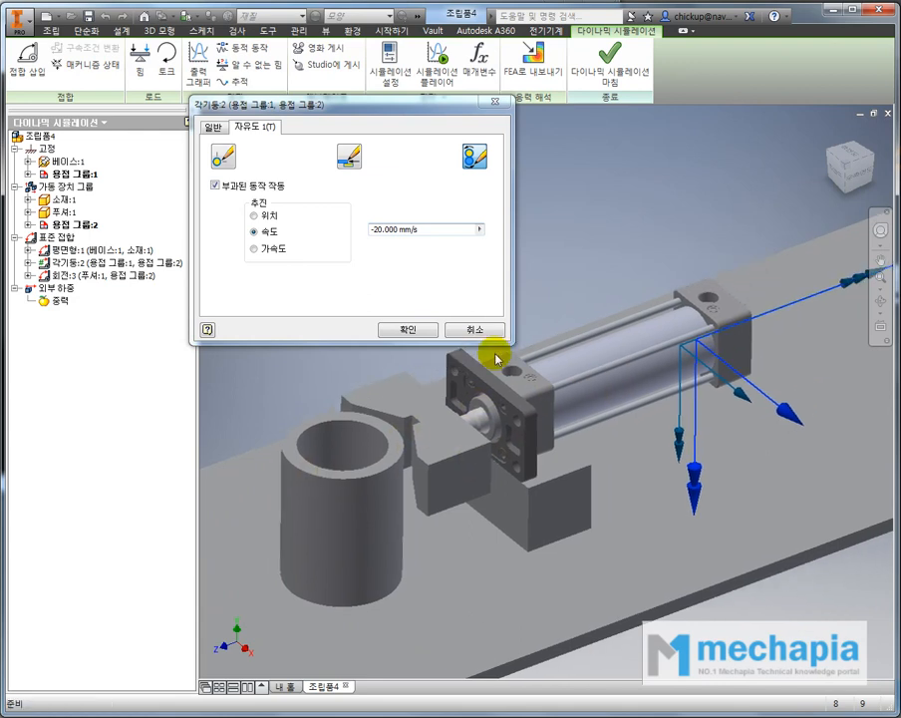
scroll(594, 361, "up", 2)
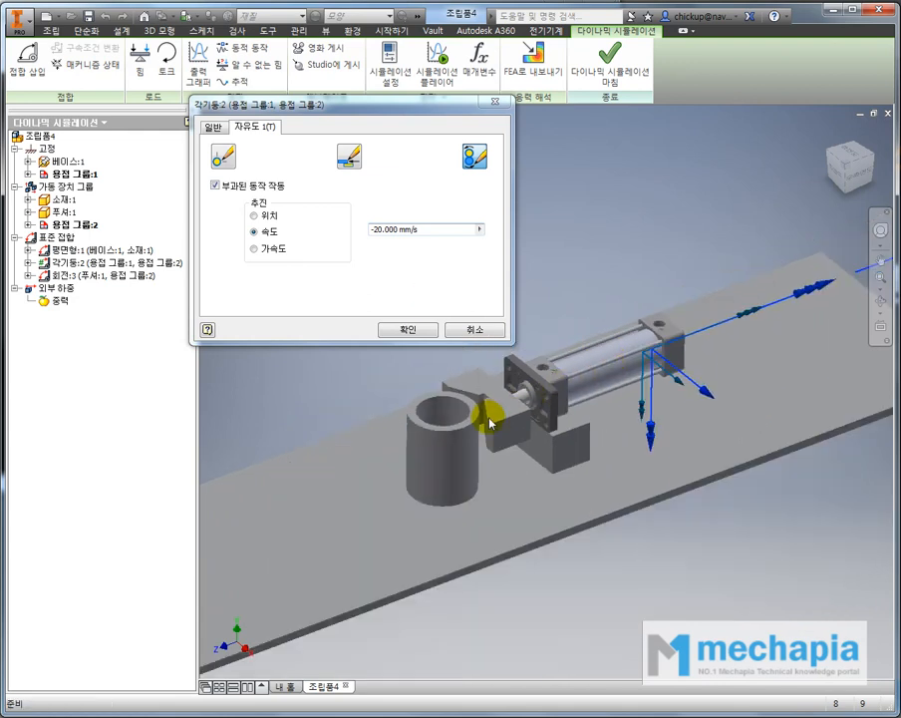
left_click(422, 330)
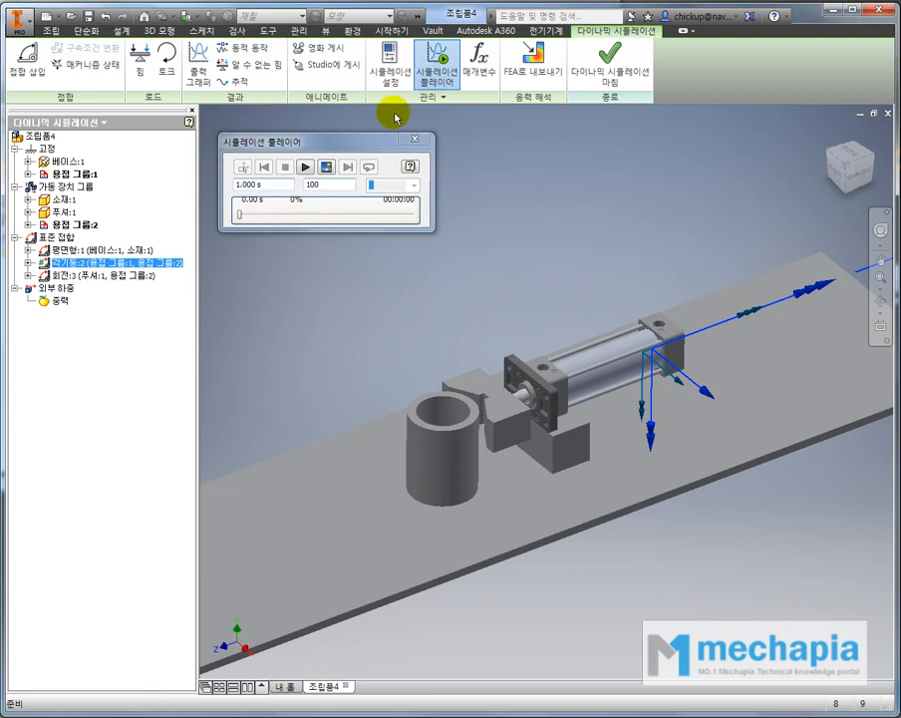
- Run the dynamic simulation for 5 s, return to construction mode and dismiss the simulation player
left_click(272, 181)
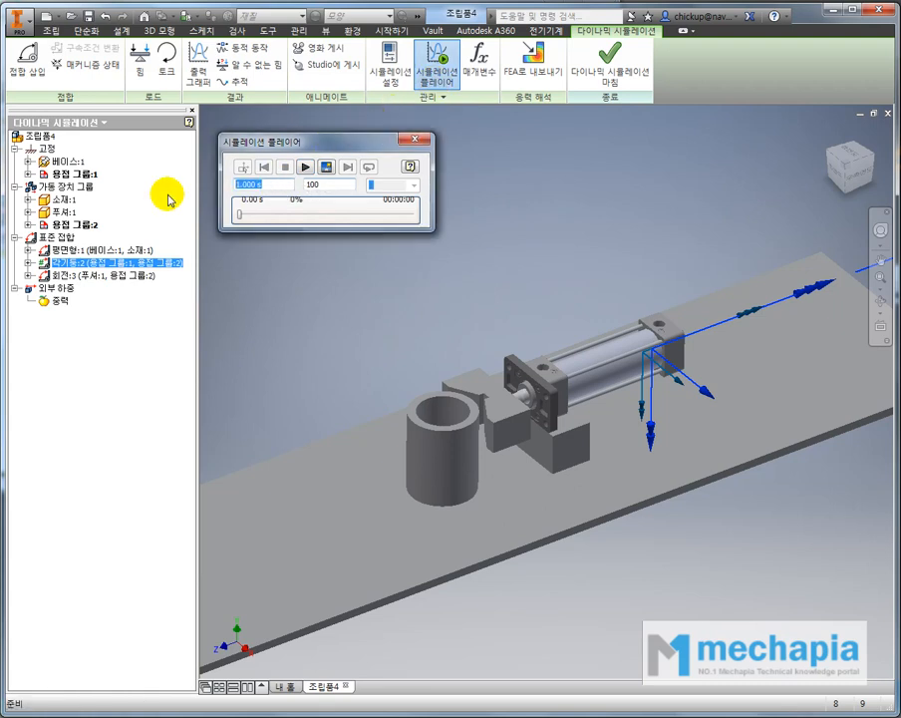
key("Return")
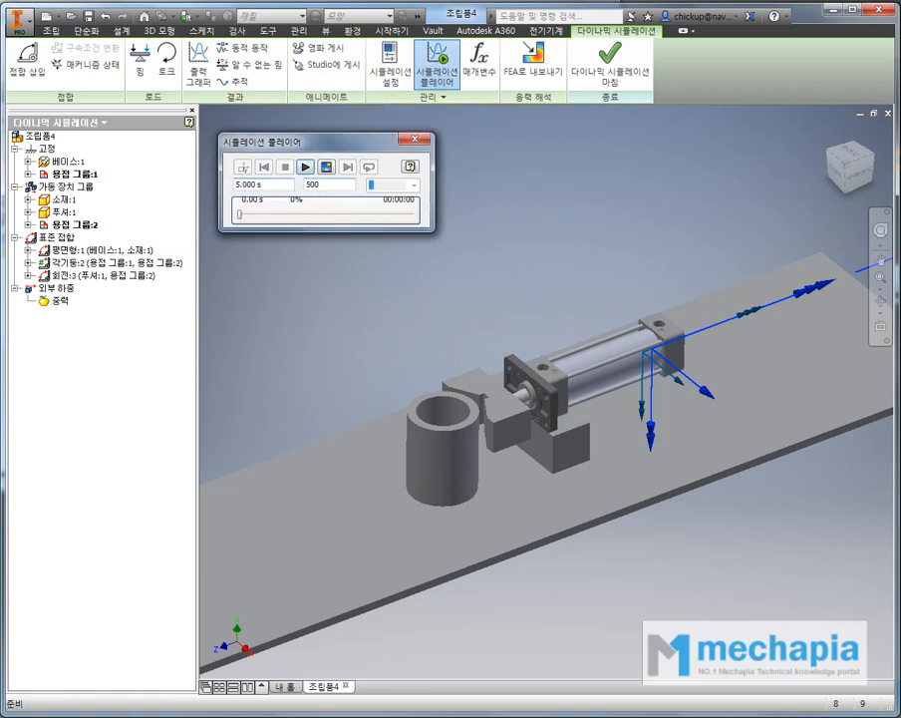
left_click(308, 170)
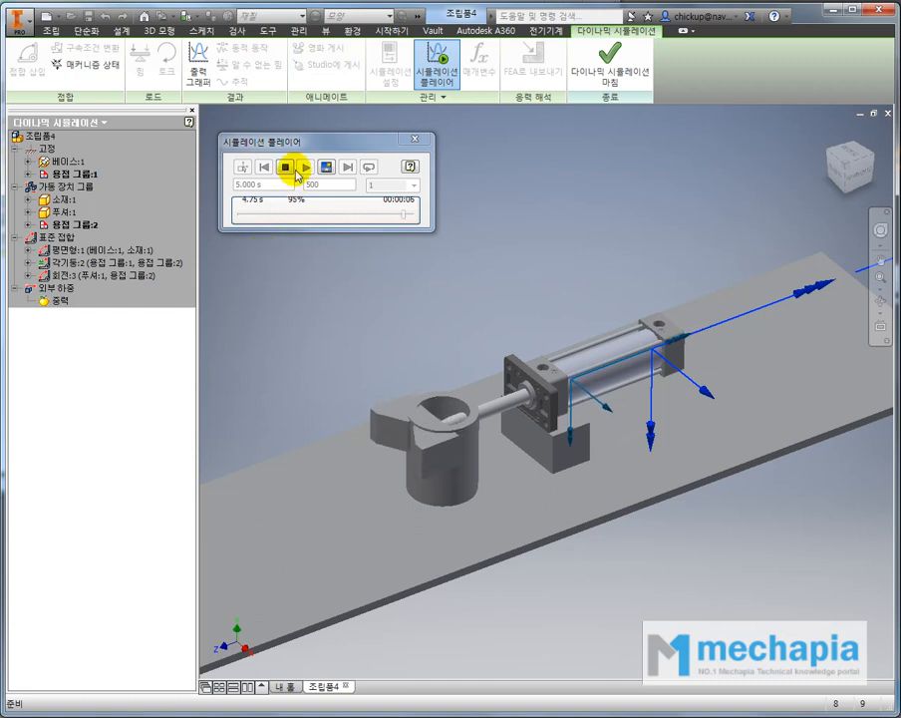
left_click(289, 172)
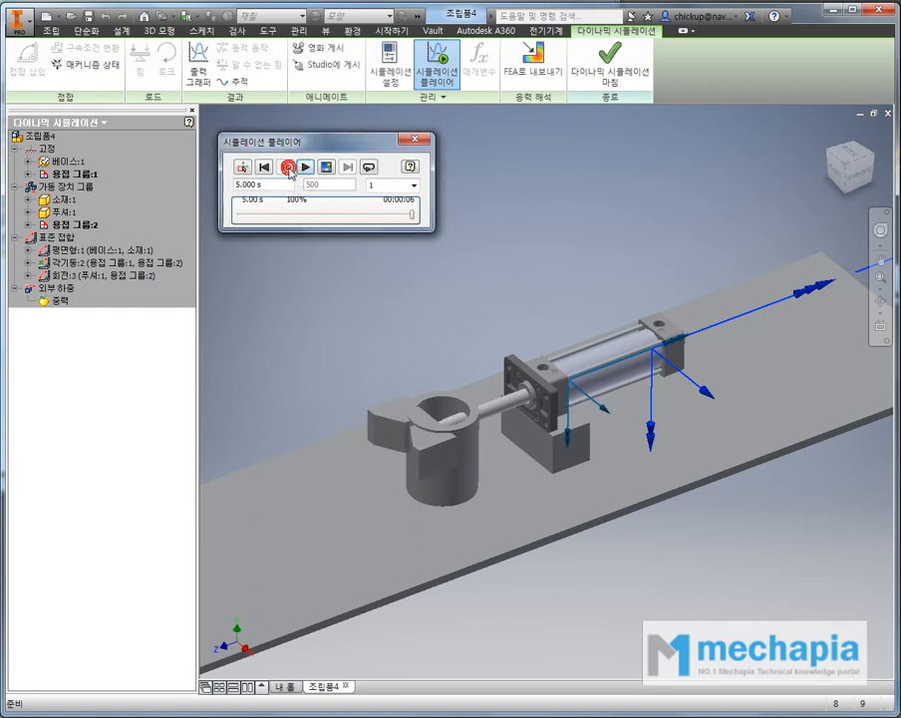
left_click(241, 170)
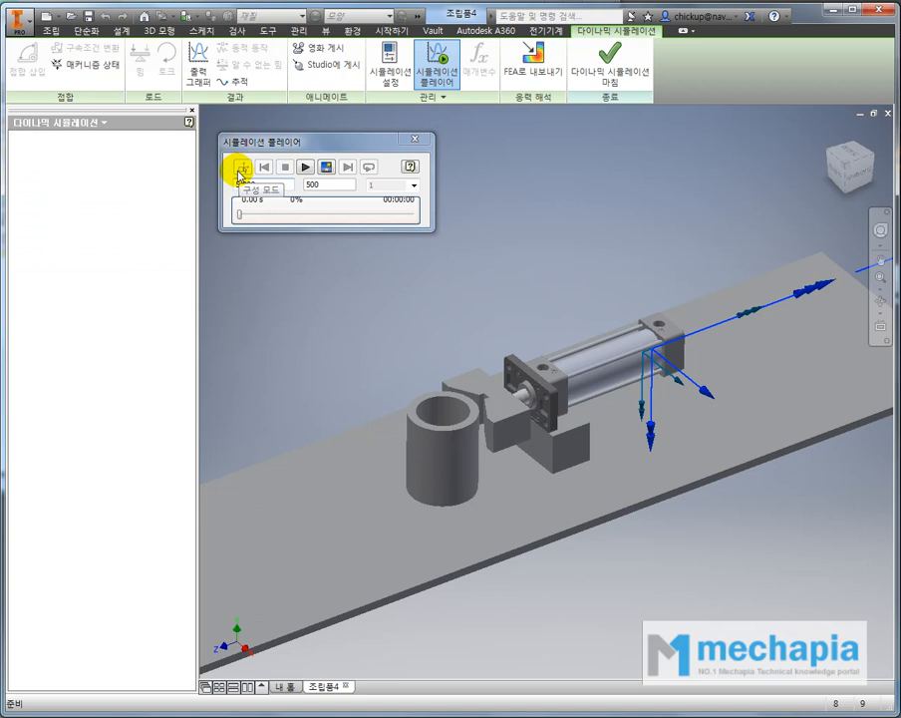
left_click(413, 139)
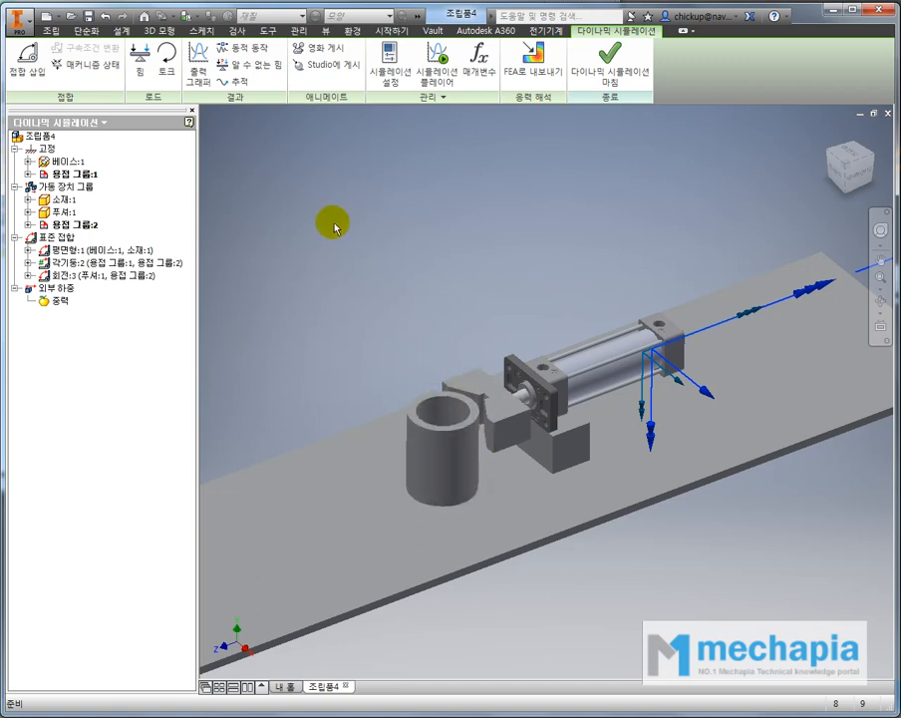
- Insert a 3D contact (3D 접촉) joint between the cylindrical workpiece (소재) and the pusher (푸셔), and accept it
left_click(33, 67)
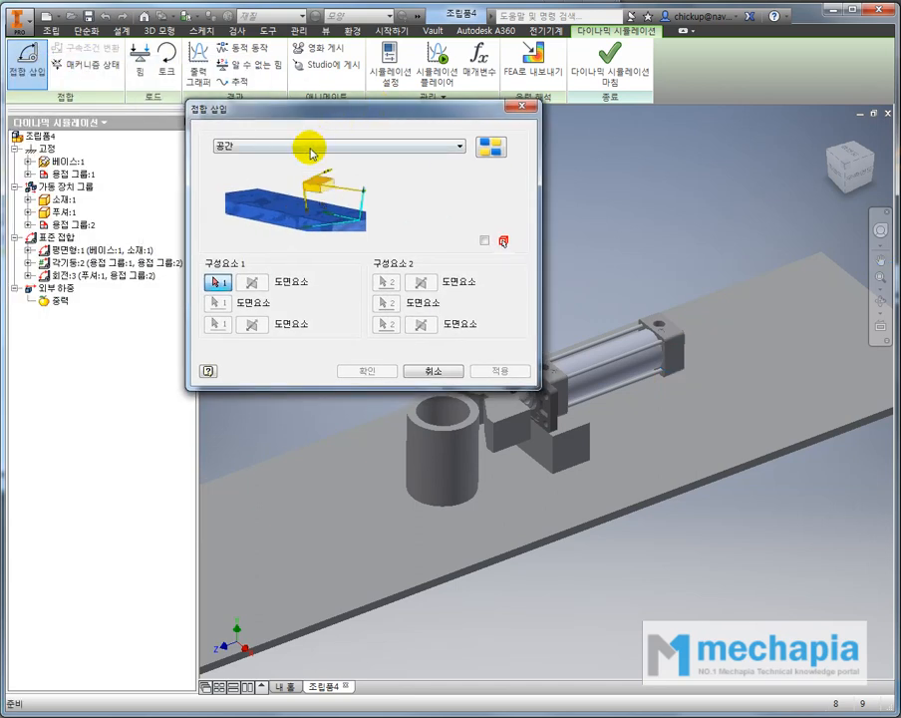
left_click(317, 148)
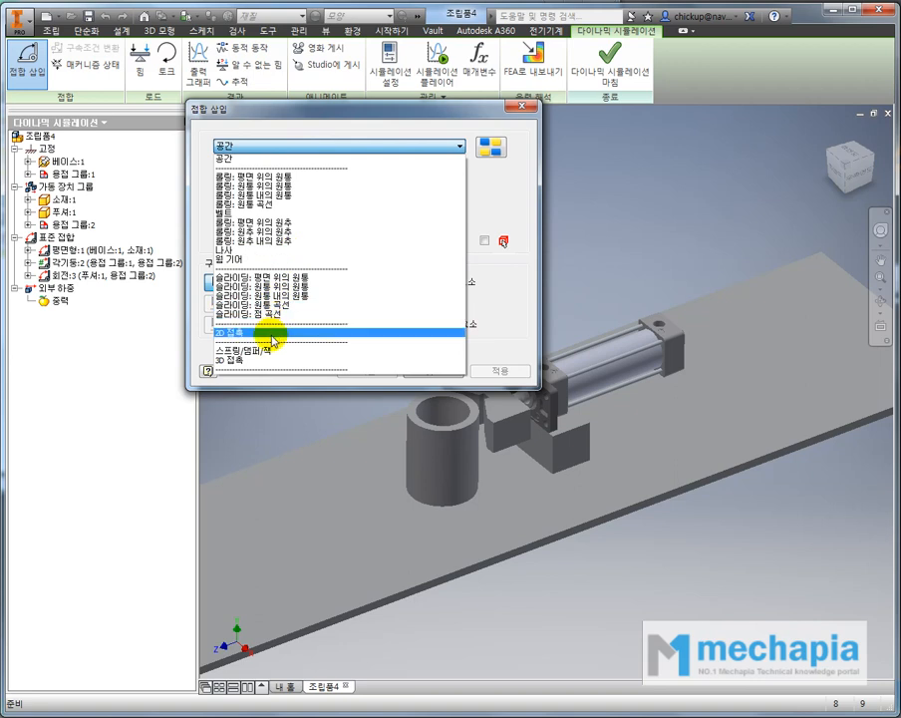
left_click(267, 360)
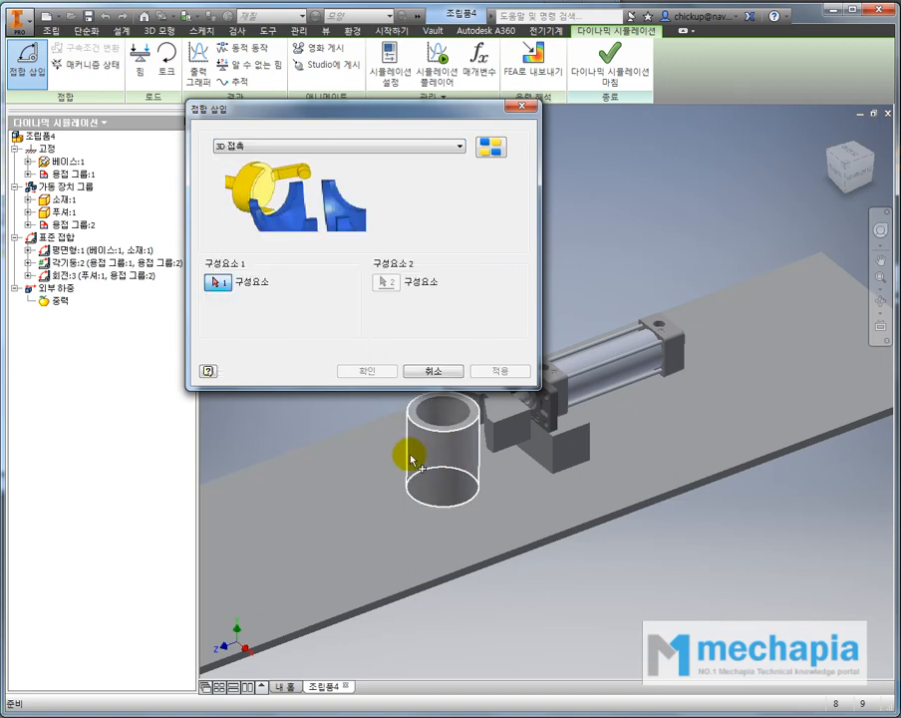
left_click(451, 465)
scroll(487, 417, "up", 3)
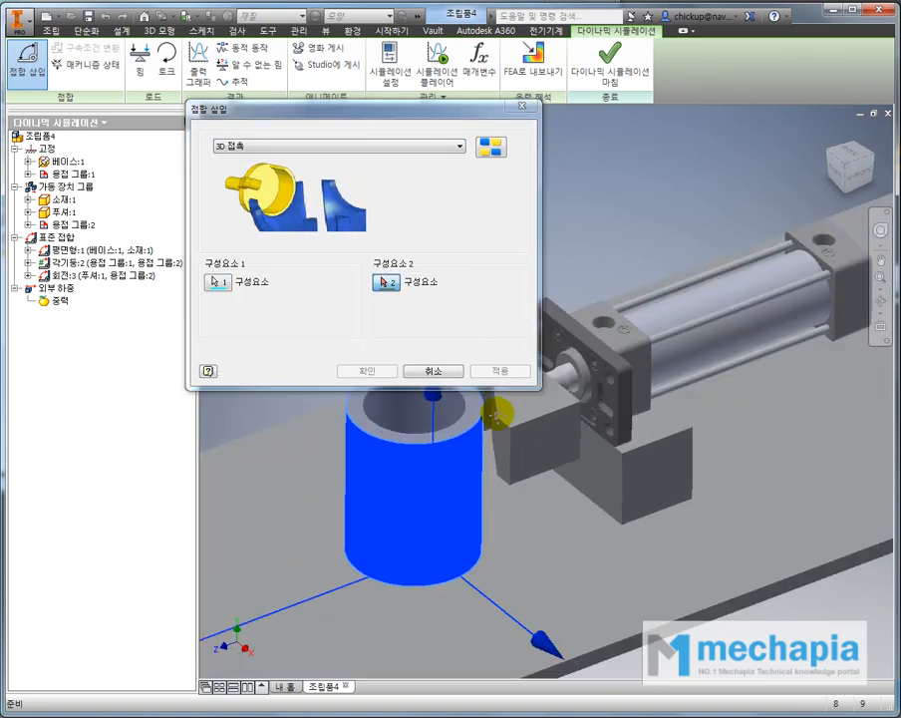
middle_click_drag(488, 414, 603, 467)
scroll(608, 465, "up", 3)
left_click(574, 436)
scroll(620, 418, "down", 4)
left_click(371, 369)
middle_click_drag(561, 344, 408, 299)
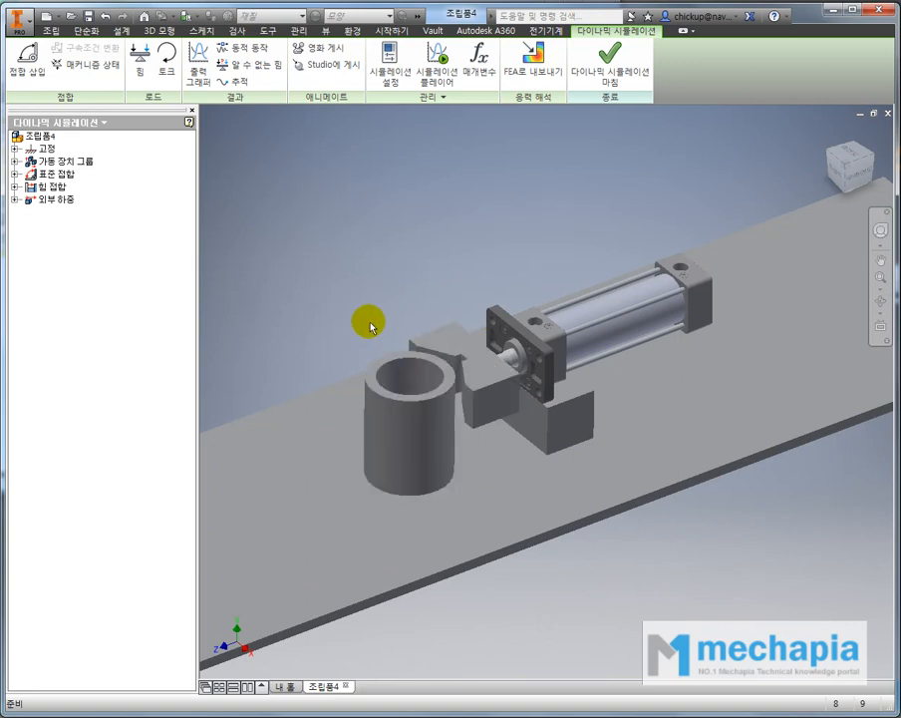
- Run the 5 s dynamic simulation to check the 3D contact, and return to construction mode
left_click(436, 66)
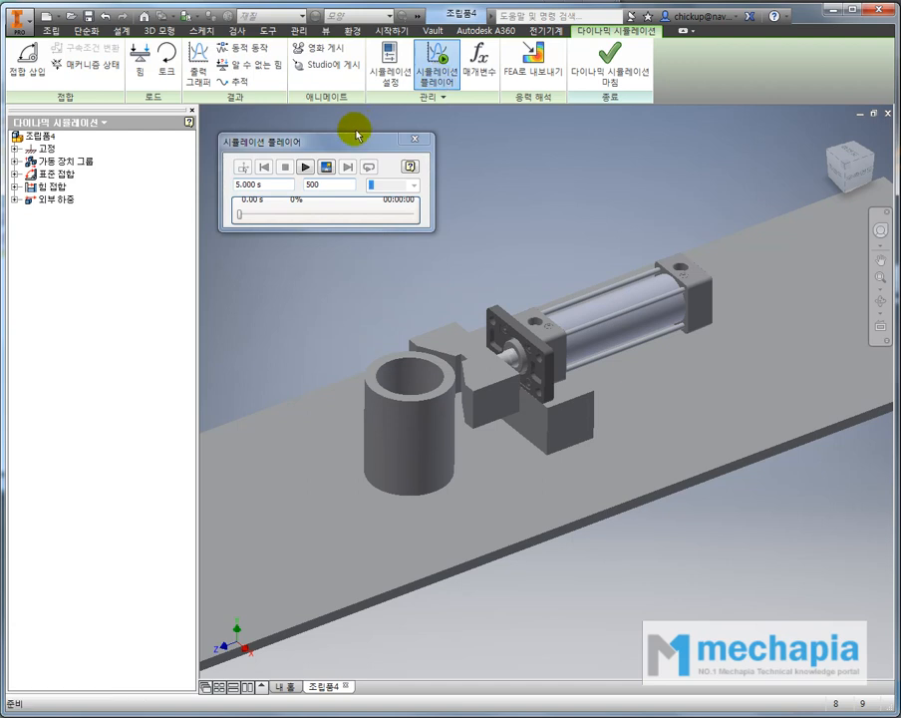
left_click(305, 167)
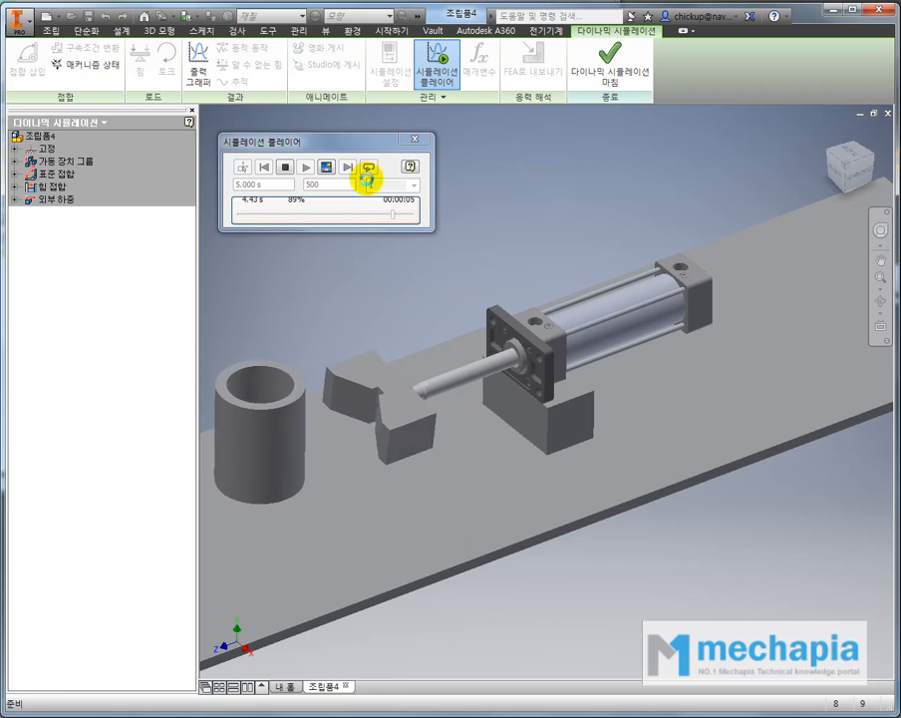
left_click(286, 170)
left_click(243, 169)
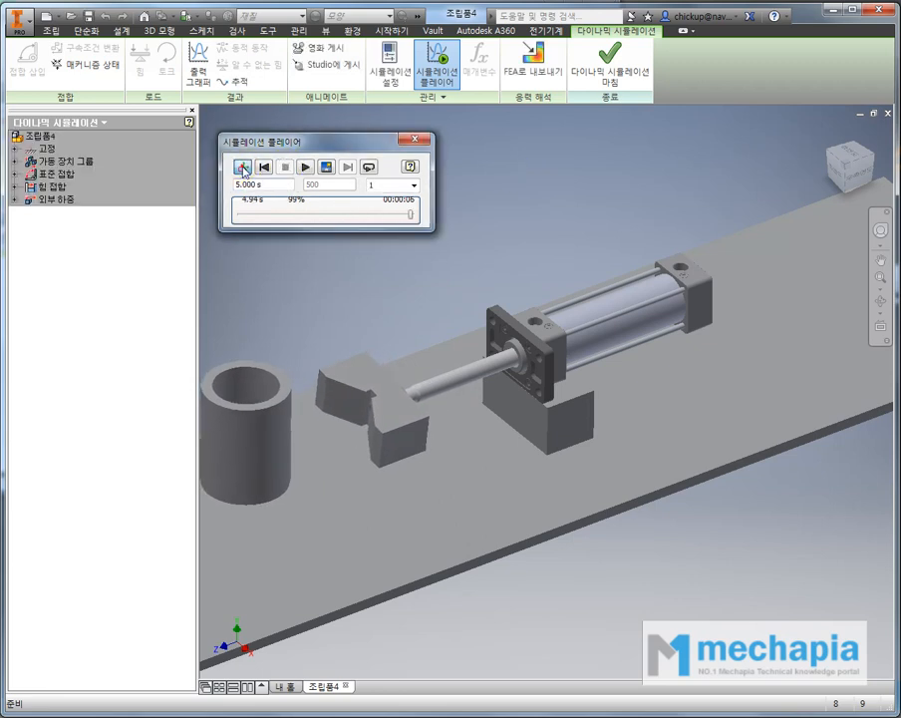
- View the assembly from directly above and change the visual style to shaded with edges
left_click(836, 172)
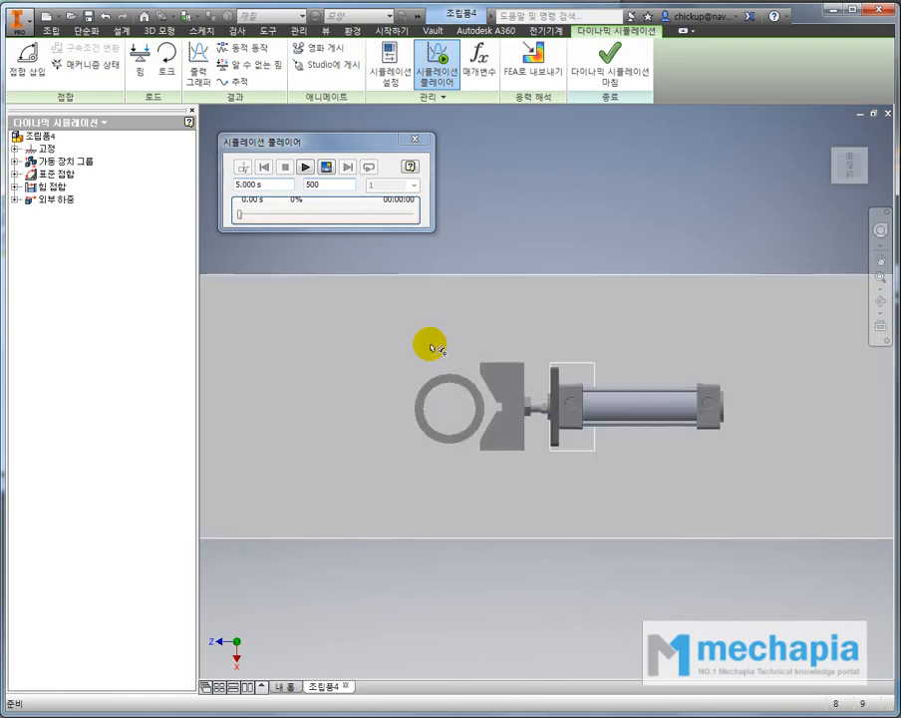
left_click(325, 36)
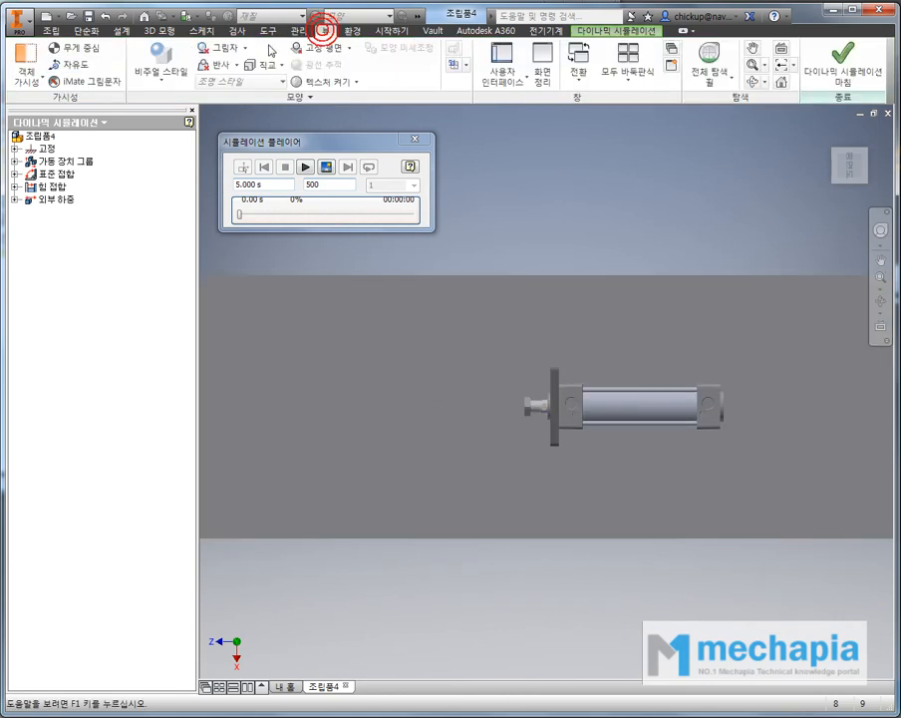
left_click(165, 68)
left_click(173, 166)
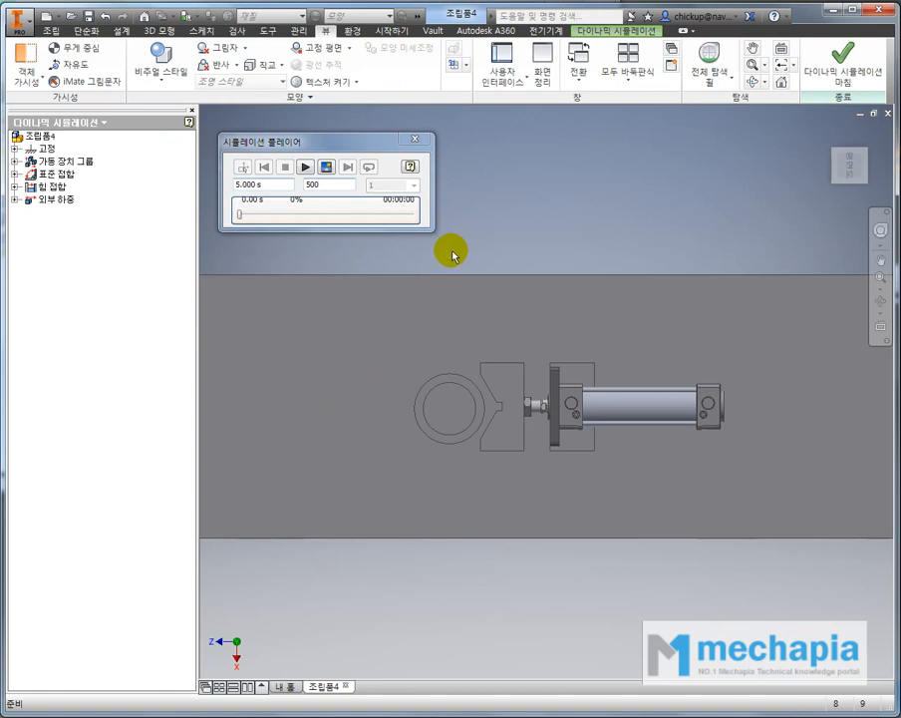
- Run the simulation again in the top view, return to construction mode and dismiss the simulation player
left_click_drag(372, 141, 484, 164)
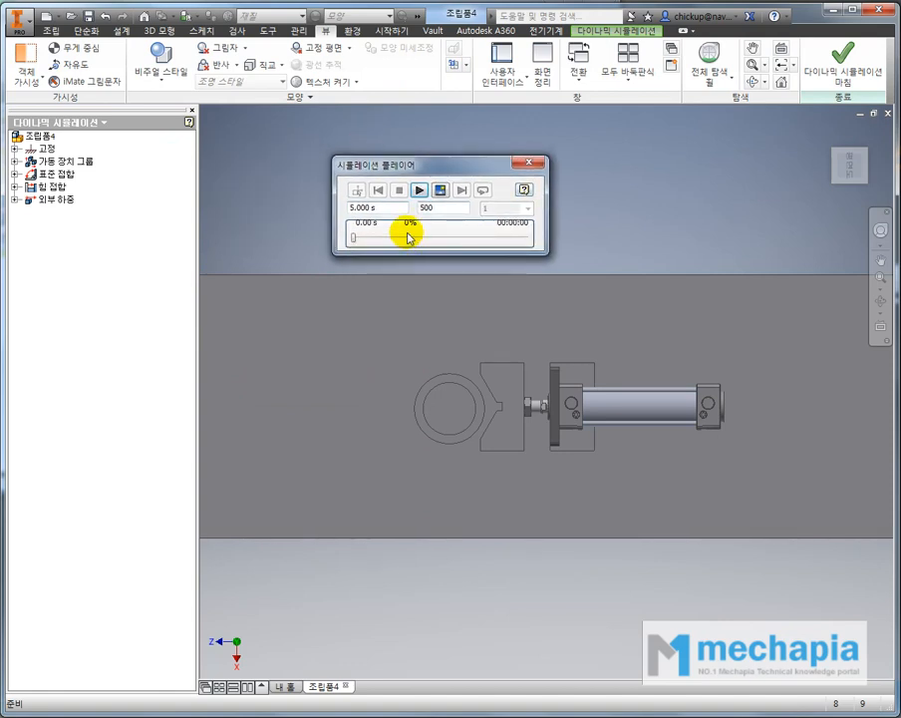
left_click(421, 191)
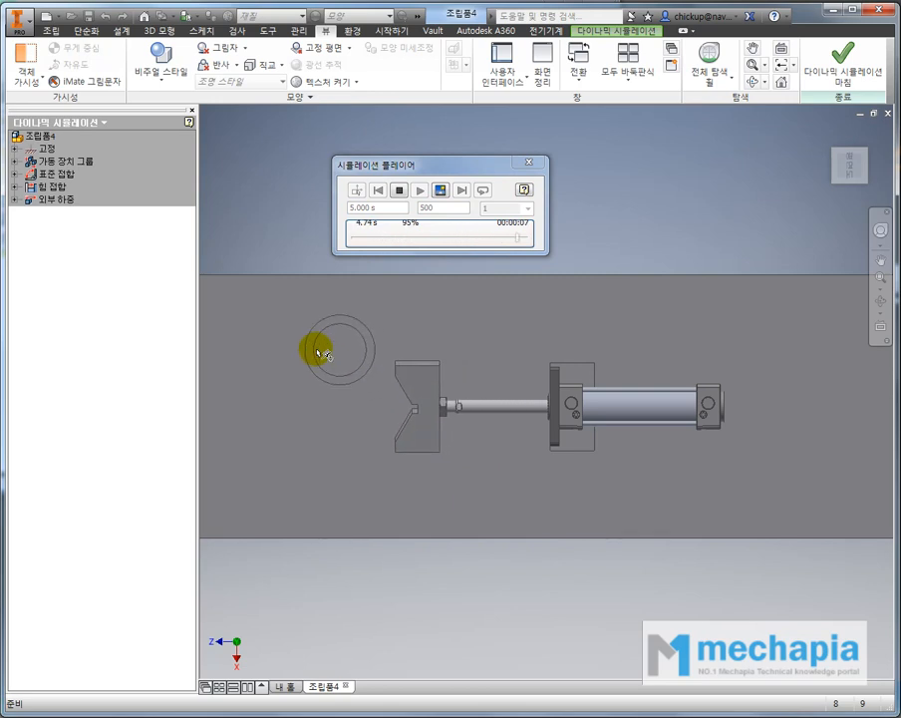
left_click(356, 190)
left_click(529, 163)
- Examine from close up how the cylindrical workpiece rests on the base plate in front of the pusher
middle_click_drag(487, 367, 523, 289, "shift")
scroll(482, 333, "up", 3)
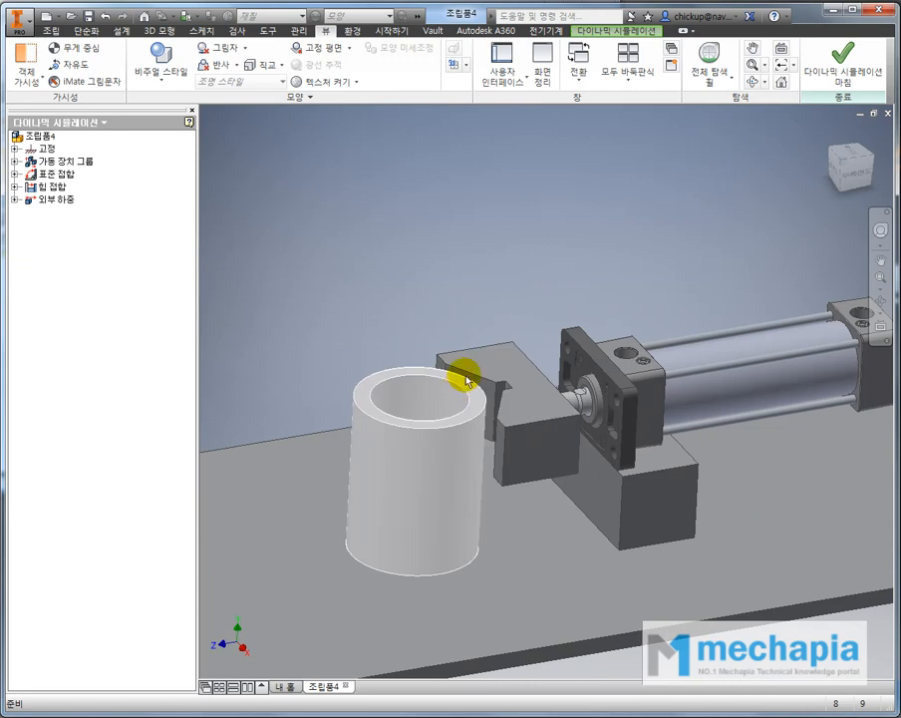
middle_click_drag(455, 369, 457, 330, "shift")
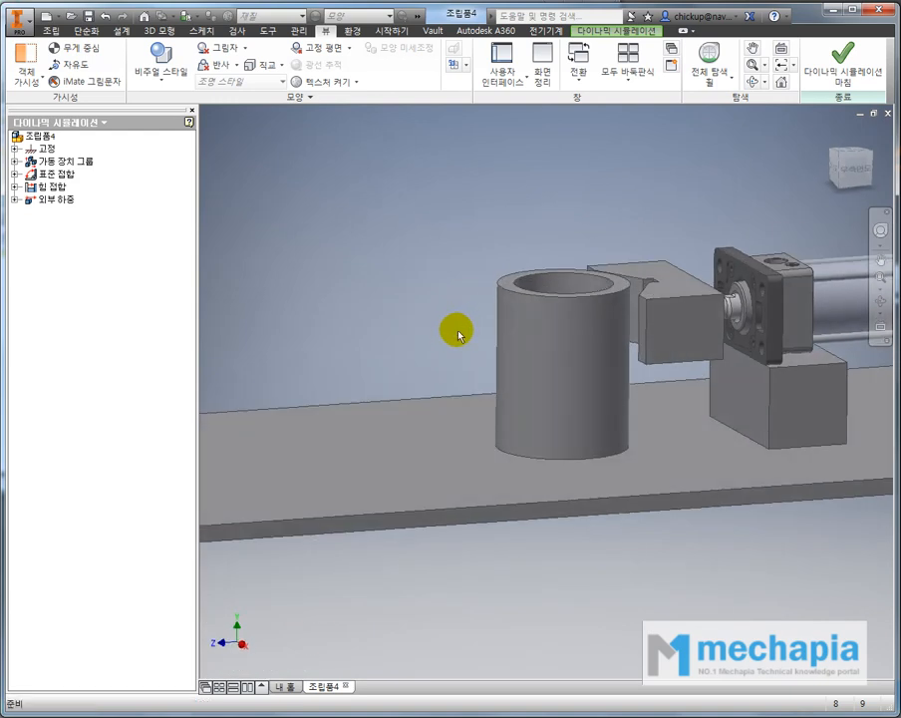
left_click(562, 379)
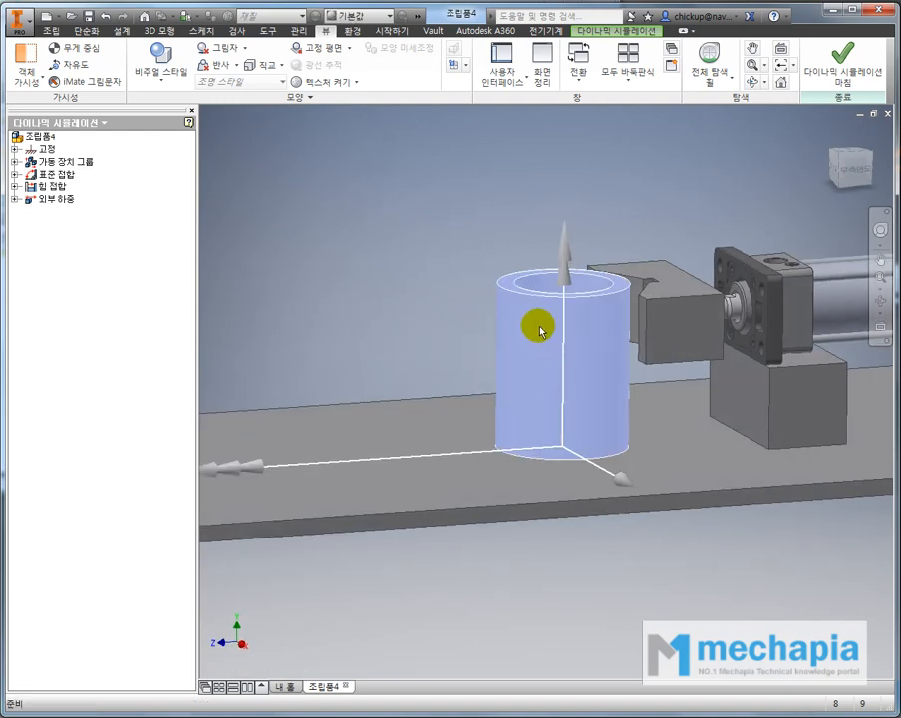
left_click(455, 423)
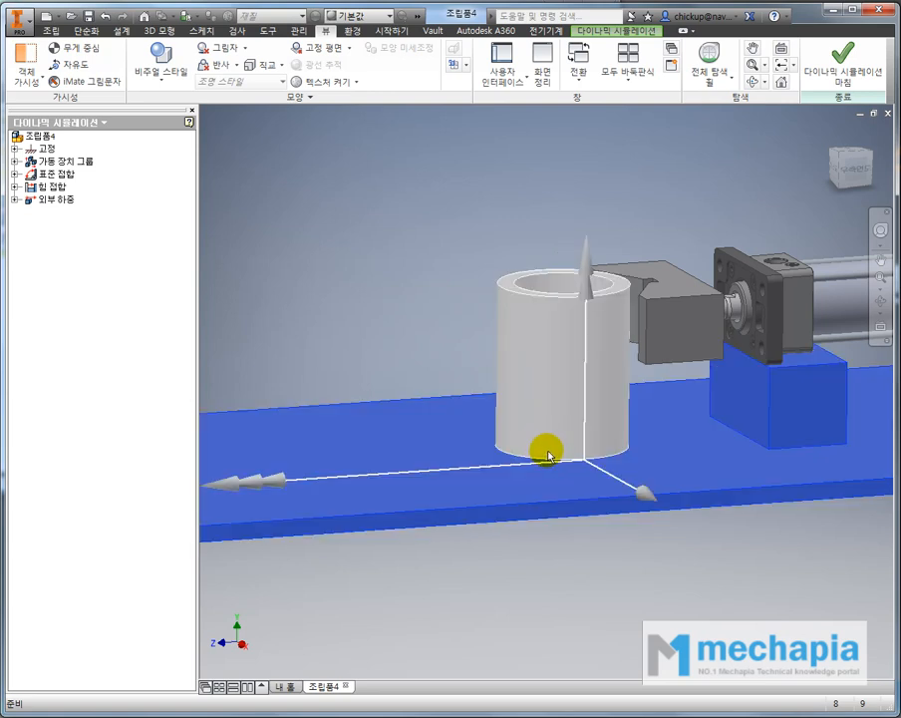
middle_click_drag(597, 369, 602, 377, "shift")
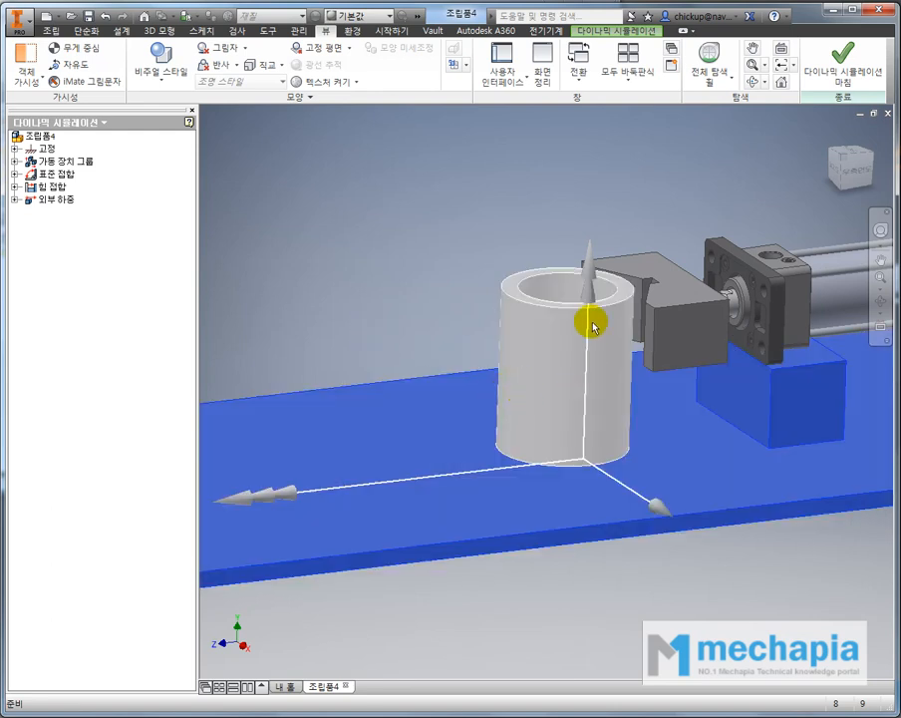
left_click(338, 284)
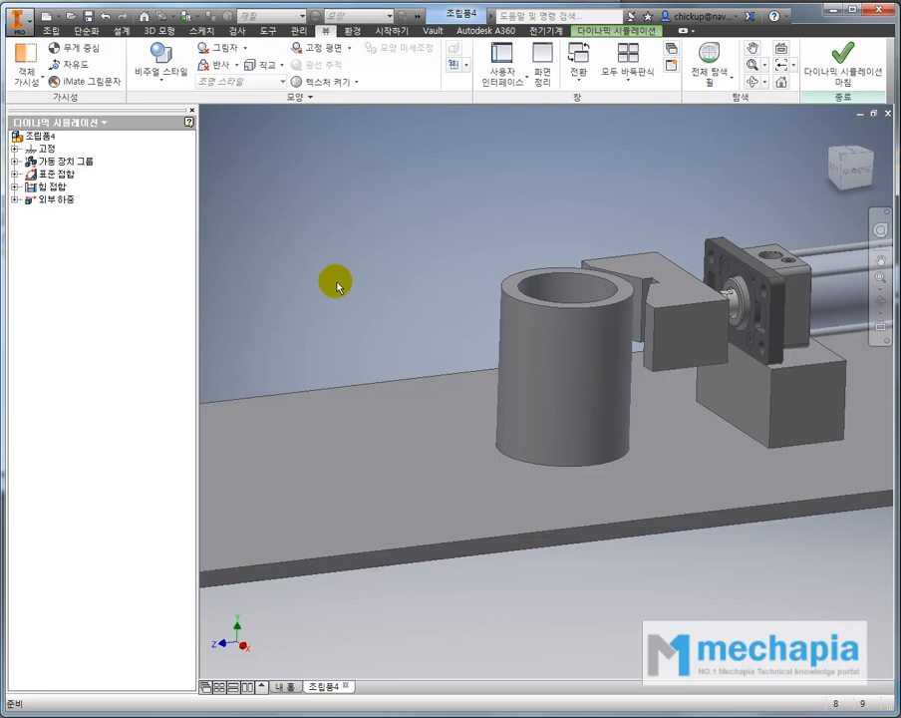
- Open the properties of planar joint 평면형:1 (베이스:1, 소재:1) and review its three degrees of freedom
left_click(14, 174)
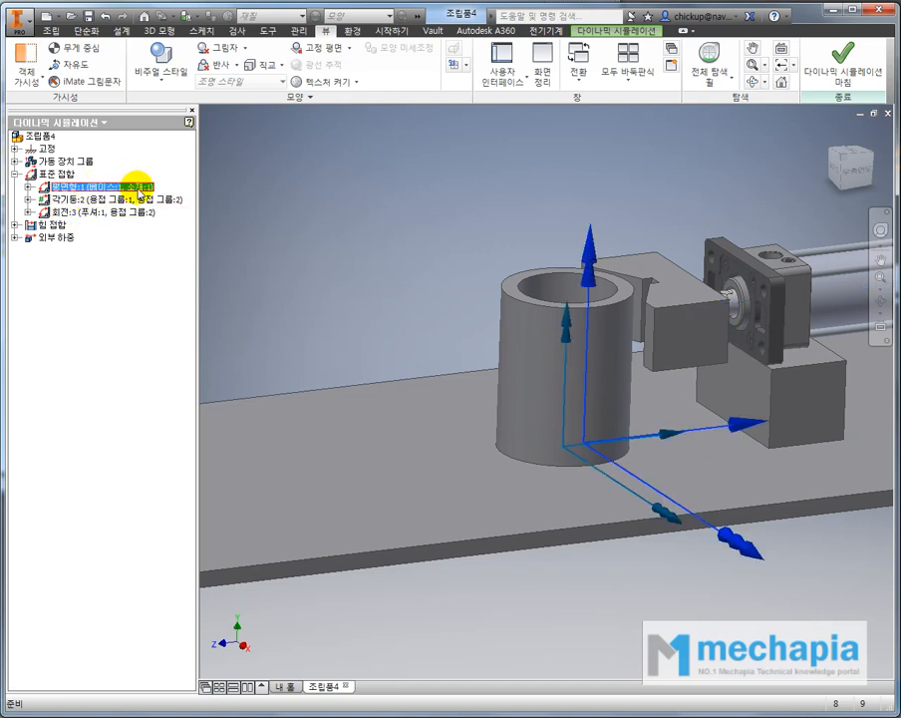
right_click(141, 190)
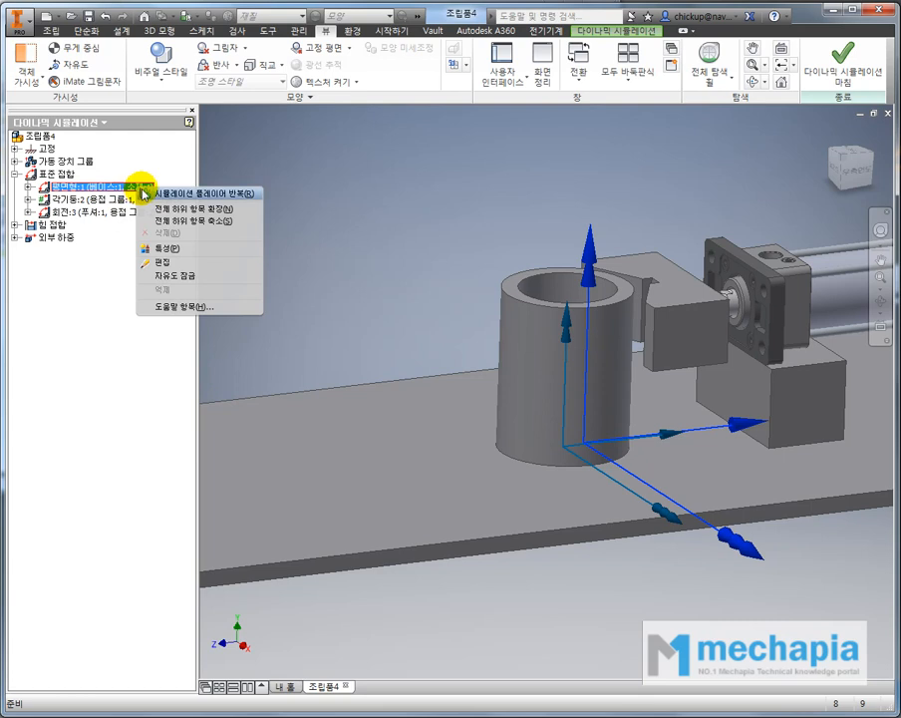
left_click(194, 251)
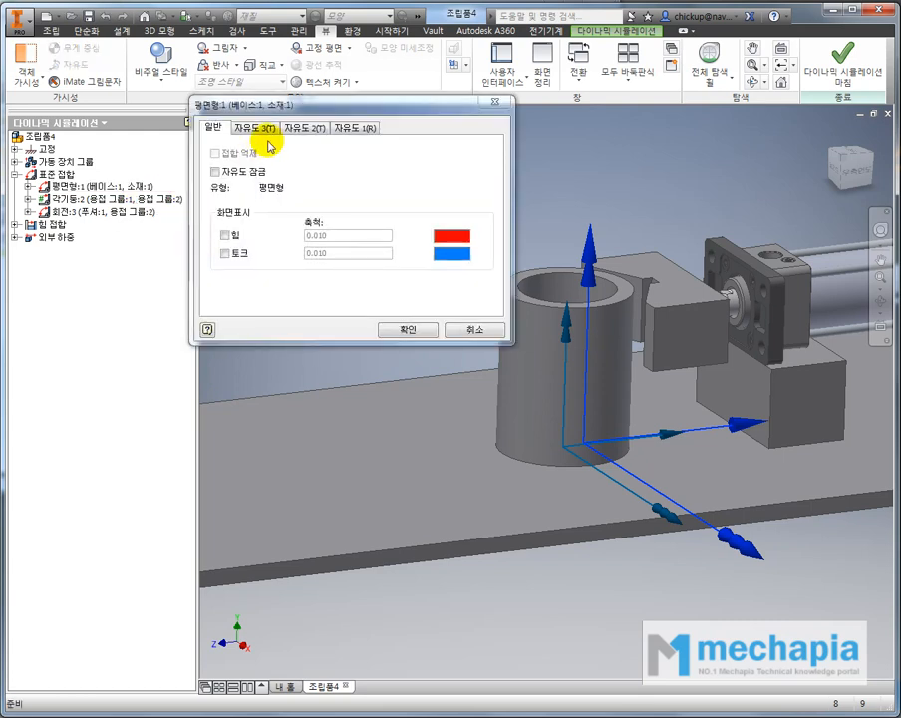
left_click_drag(302, 107, 350, 135)
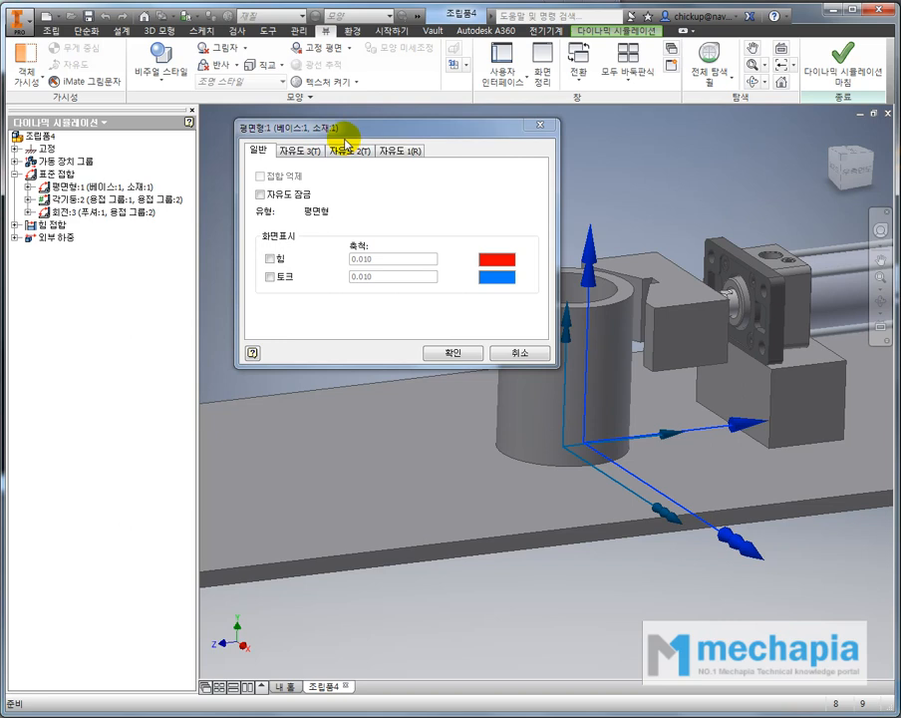
left_click_drag(325, 128, 244, 99)
left_click(221, 123)
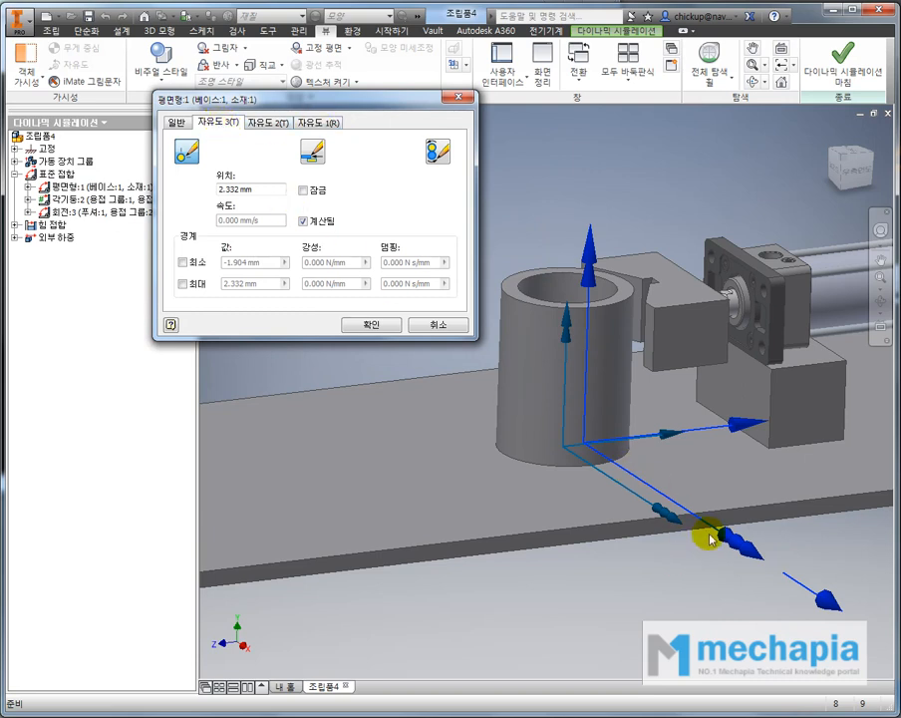
left_click(272, 128)
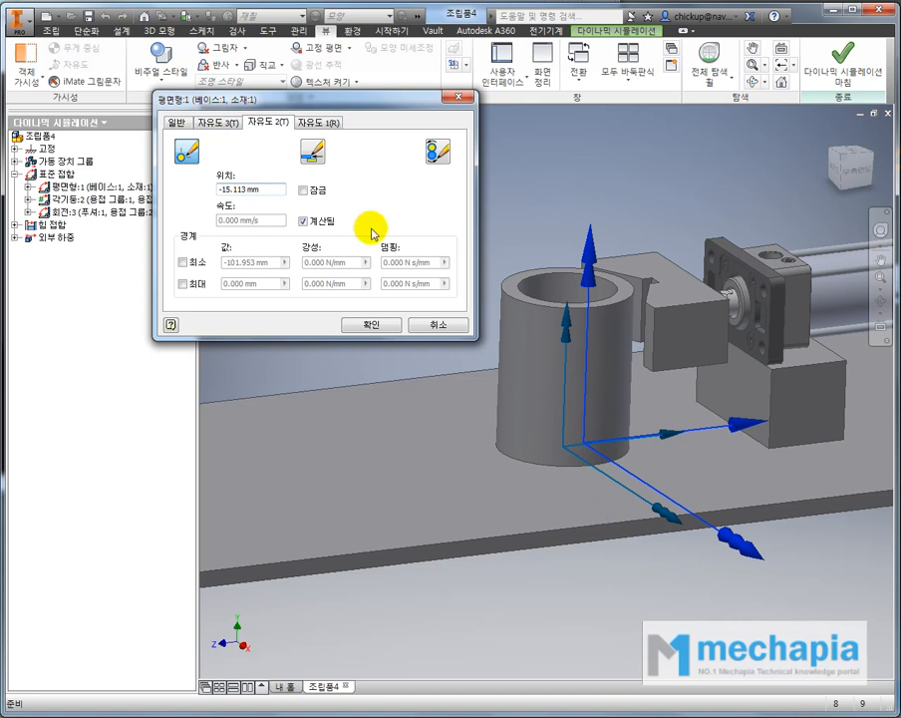
left_click(334, 123)
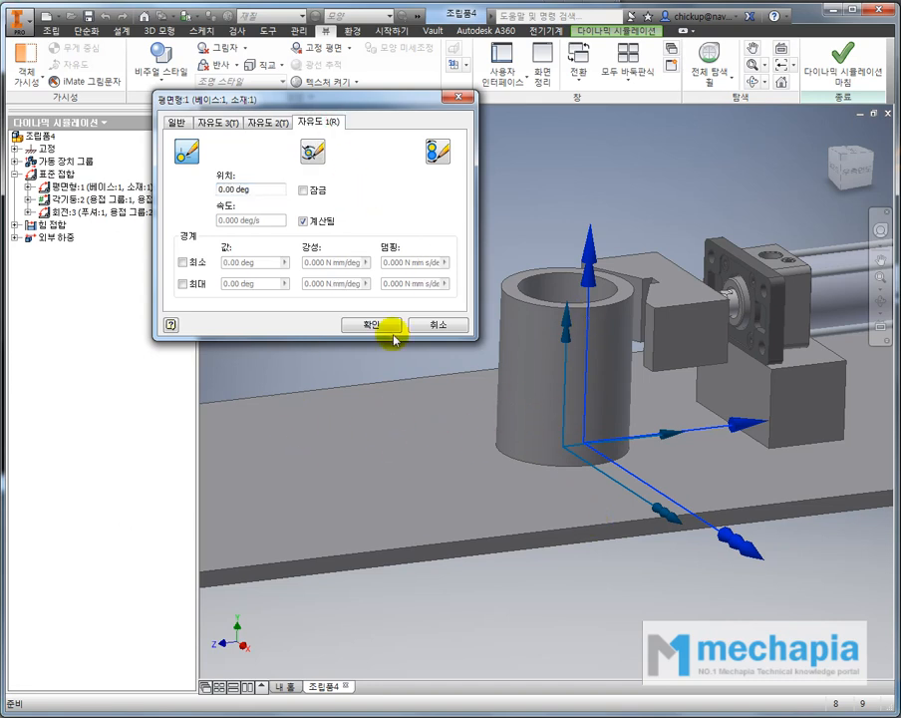
- Enable joint force (접합력 작동) for the planar joint's degree of freedom 3(T) with a dry friction coefficient of 0.5
left_click(227, 124)
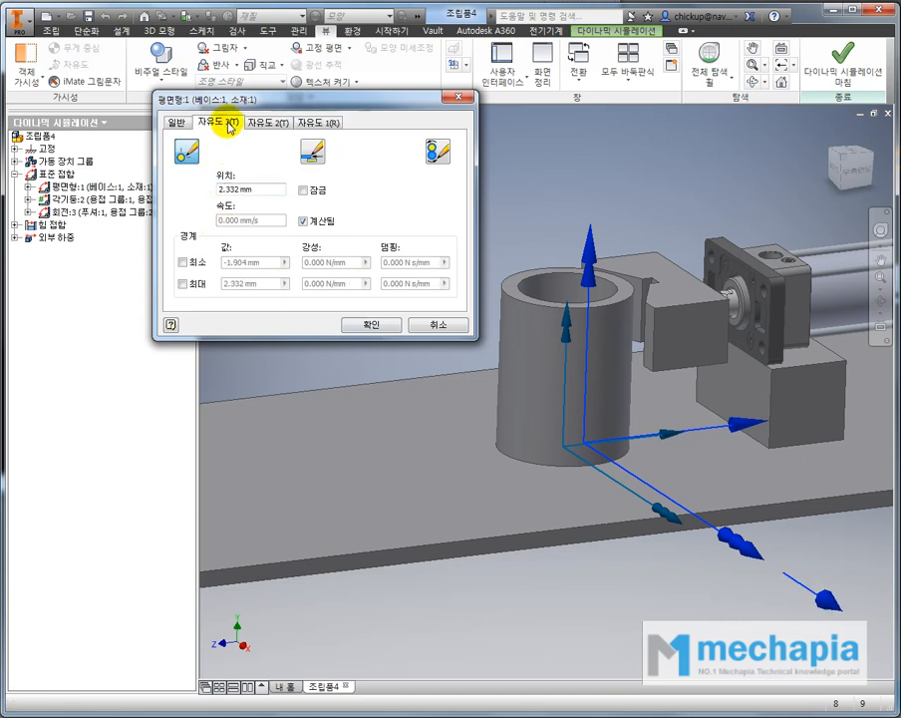
left_click(309, 151)
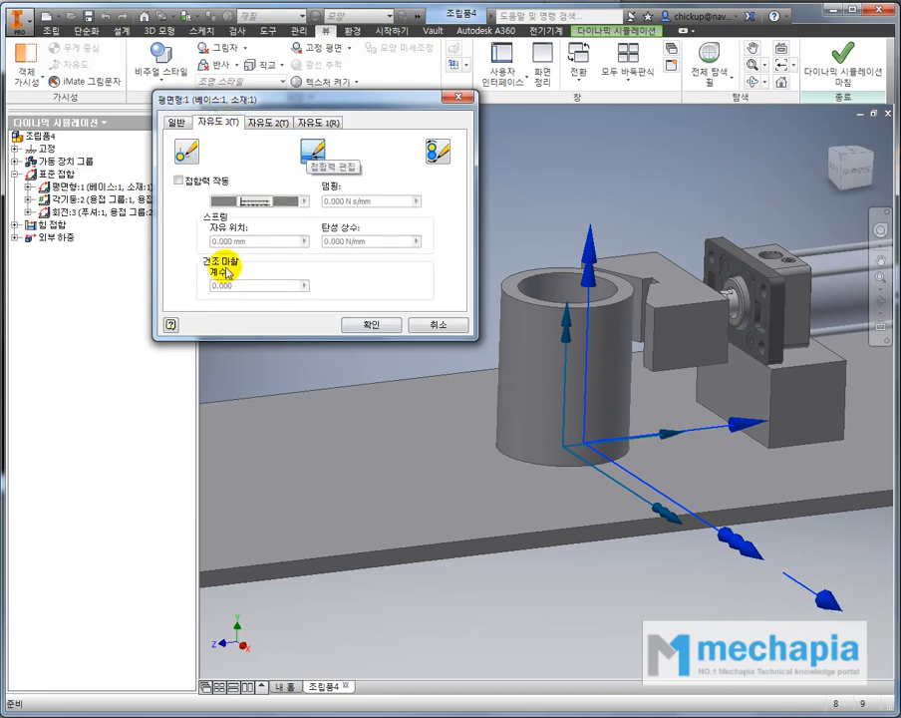
left_click(180, 182)
left_click_drag(243, 284, 180, 286)
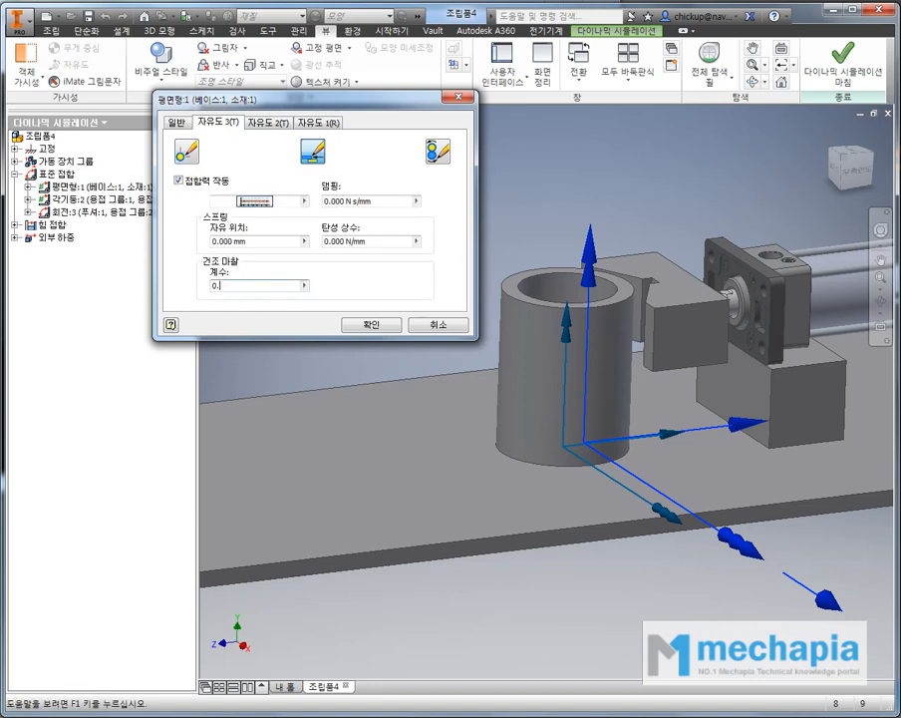
type("0.5")
- Enable joint force (접합력 작동) for the planar joint's degree of freedom 2(T) and open its dry friction coefficient for editing
left_click(268, 123)
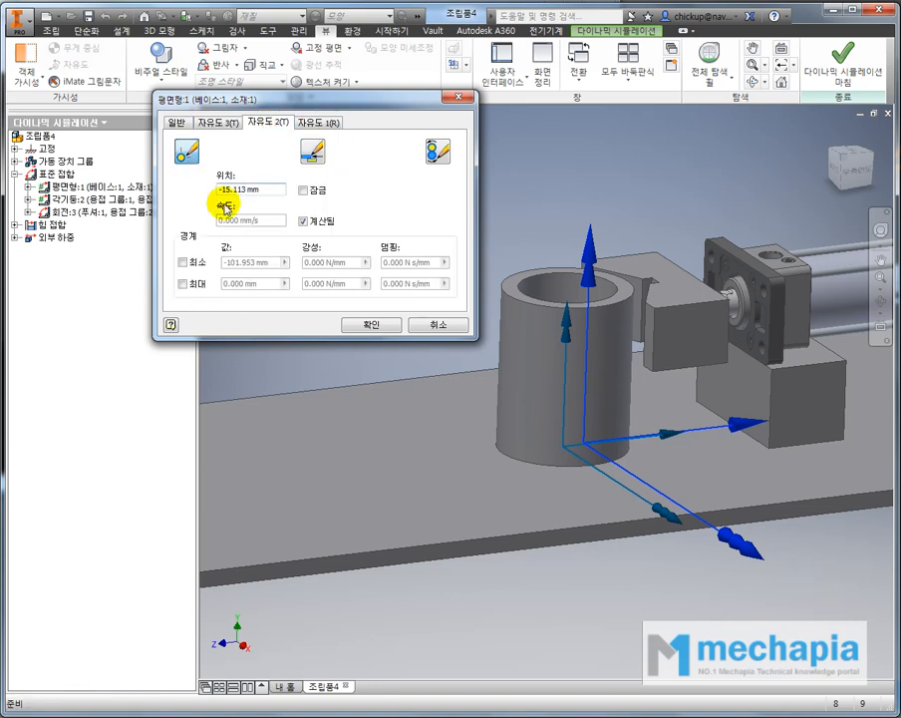
left_click(312, 155)
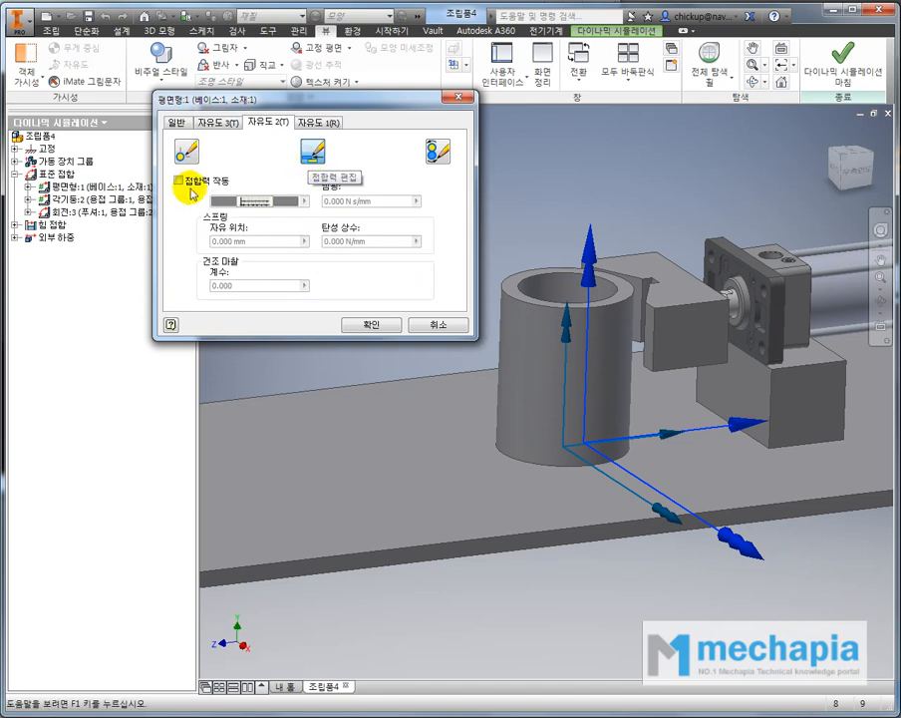
left_click(176, 291)
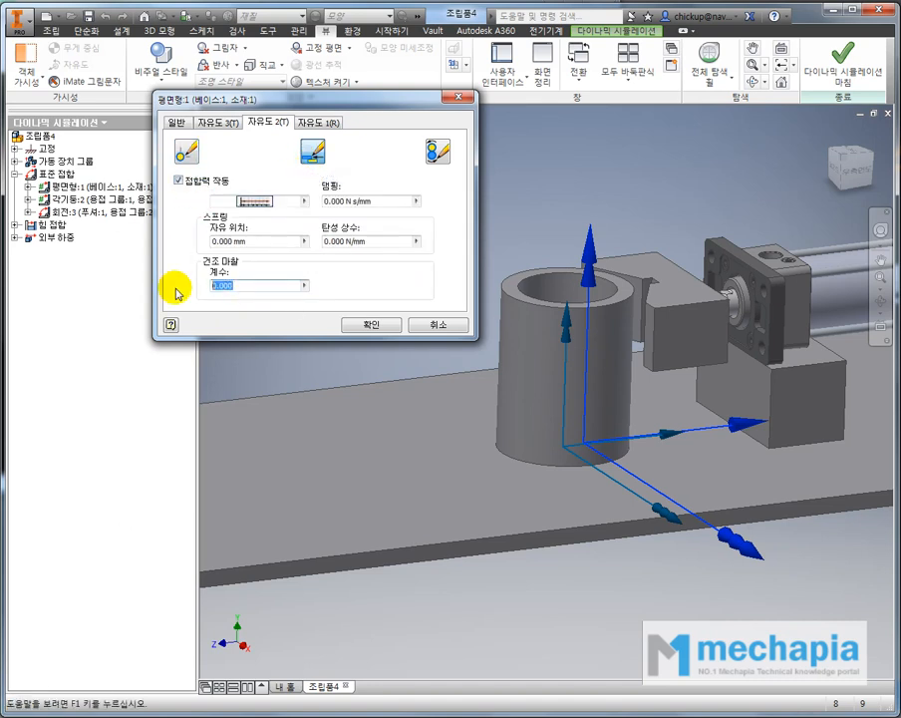
- Enable joint torque (접합 토크 작동) for the planar joint's degree of freedom 1(R) with a dry friction coefficient of 0.5
left_click(321, 122)
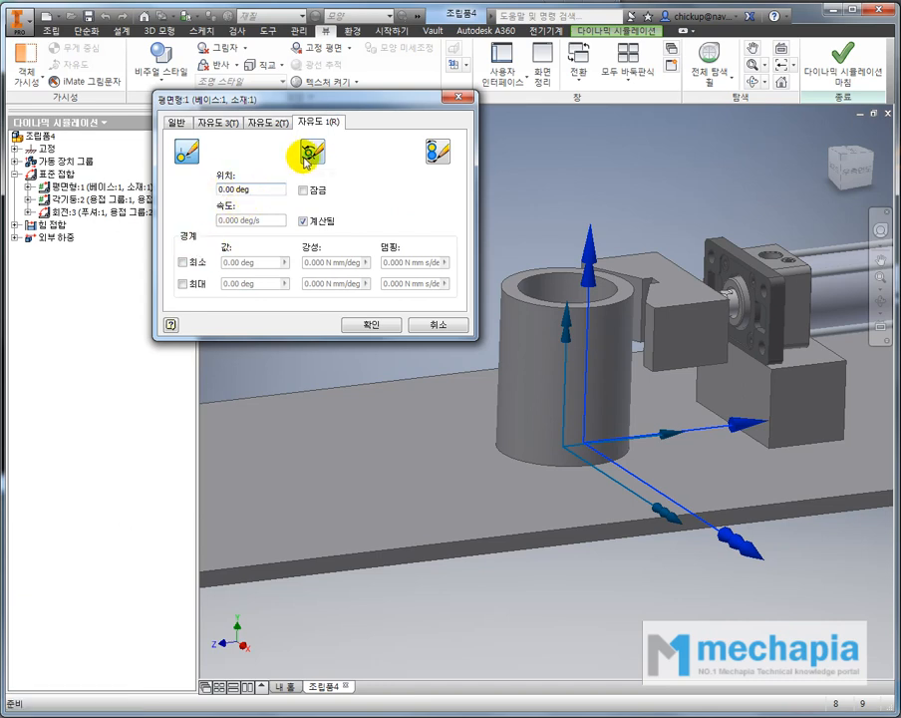
left_click(313, 151)
left_click(180, 180)
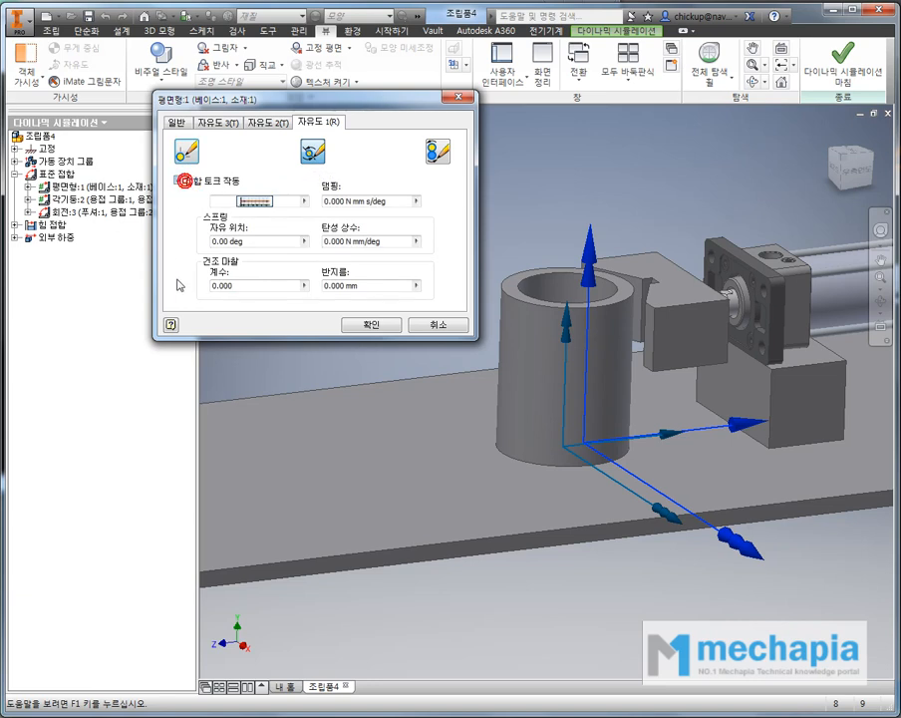
left_click(244, 284)
type("0.5")
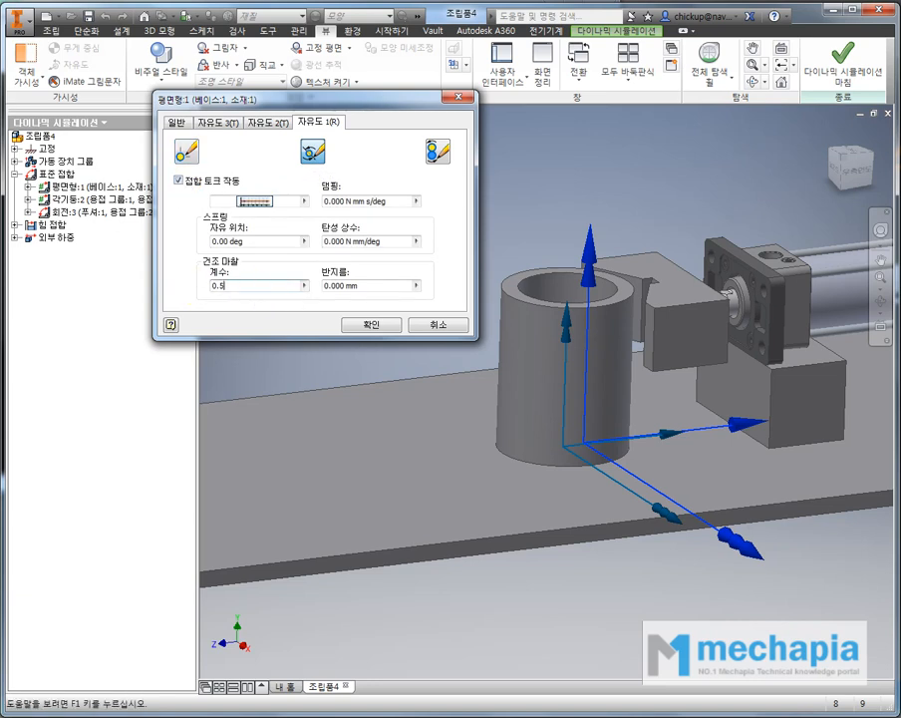
- Set the dry friction radius to 1 mm for the planar joint's degree of freedom 1(R) and accept the joint properties
left_click(396, 285)
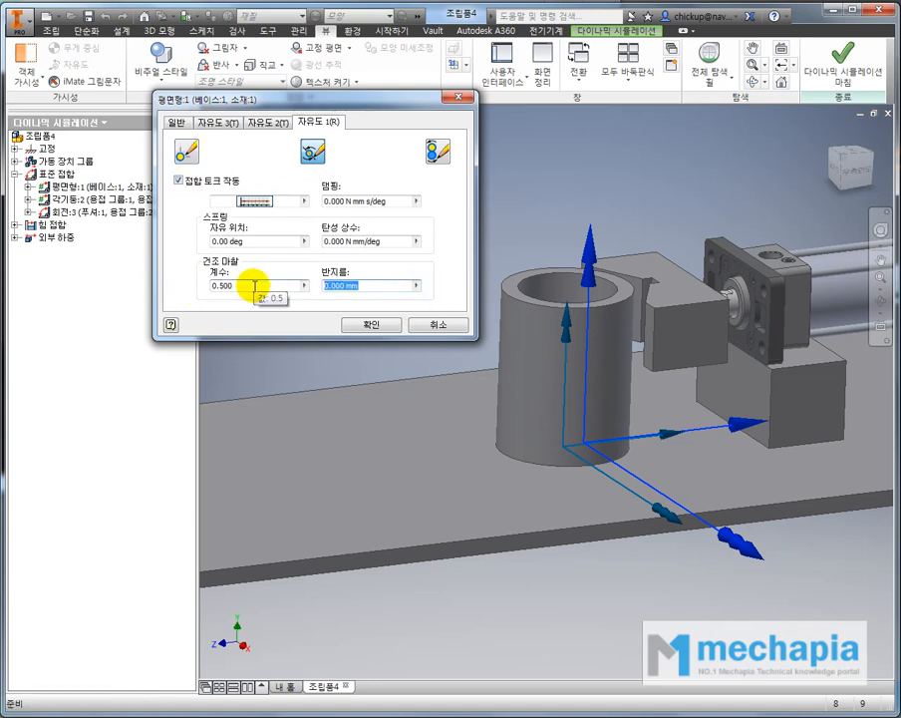
left_click(308, 360)
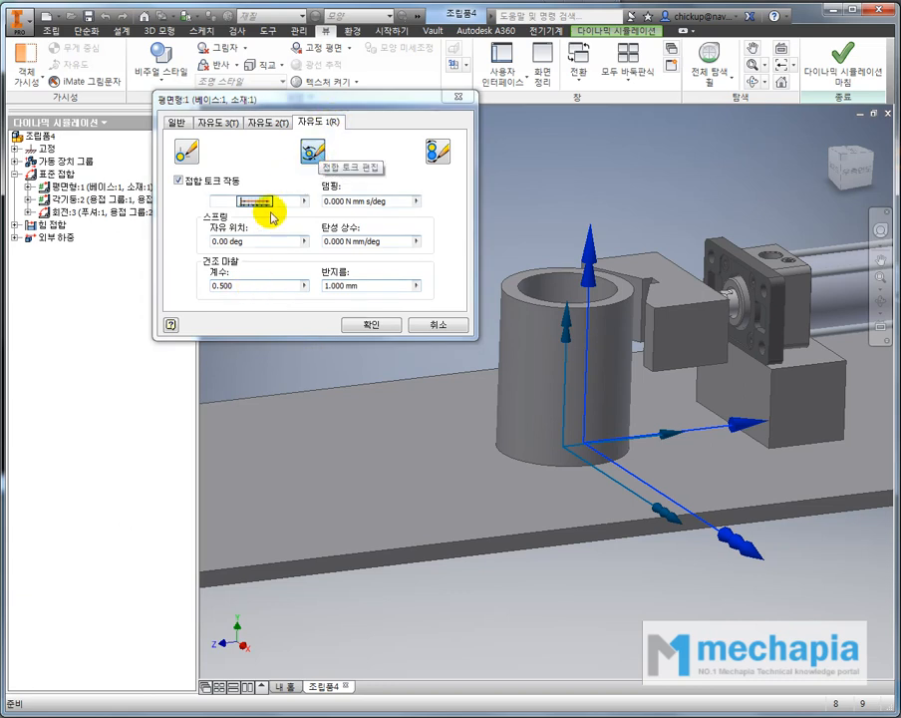
left_click(374, 287)
type("1")
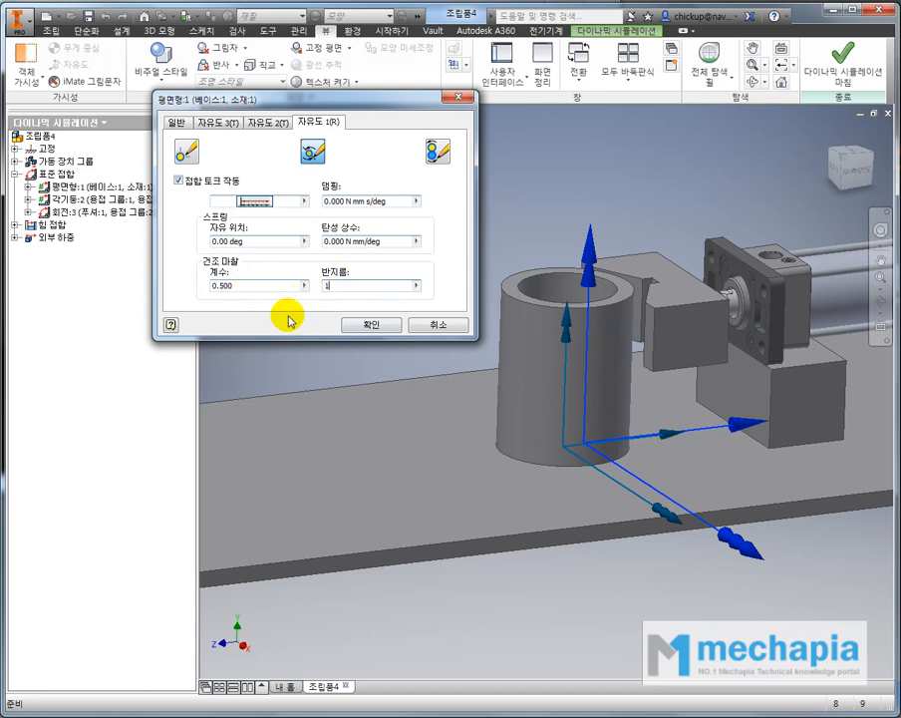
left_click(387, 330)
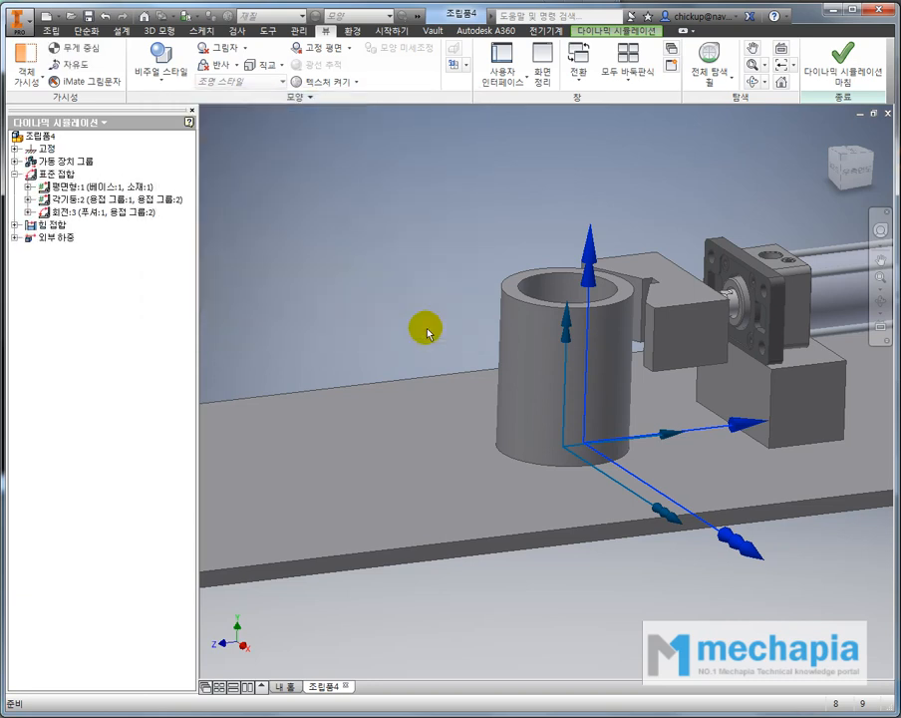
- Run the 5 s simulation with 500 images to check the workpiece's motion, return to construction mode and close the player
scroll(428, 330, "up", 3)
scroll(429, 322, "up", 2)
scroll(443, 279, "down", 5)
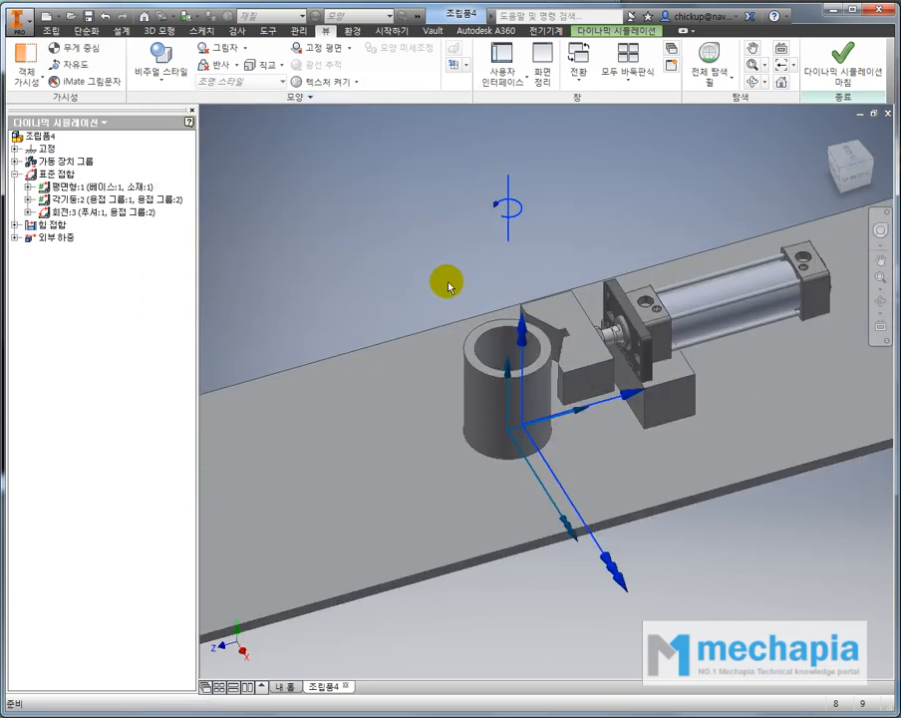
scroll(446, 281, "up", 1)
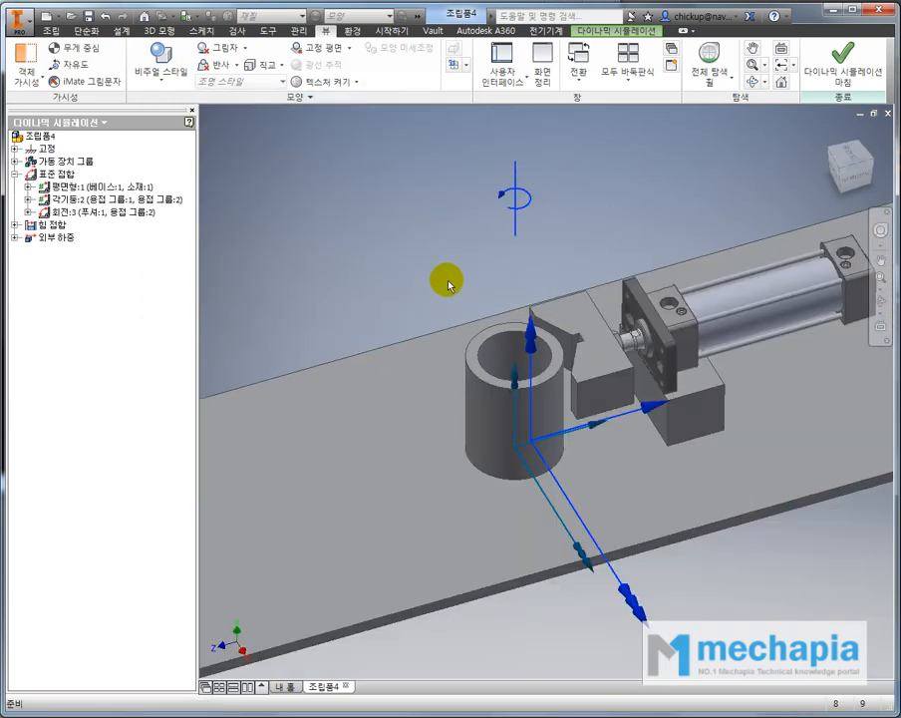
left_click(638, 30)
left_click(437, 72)
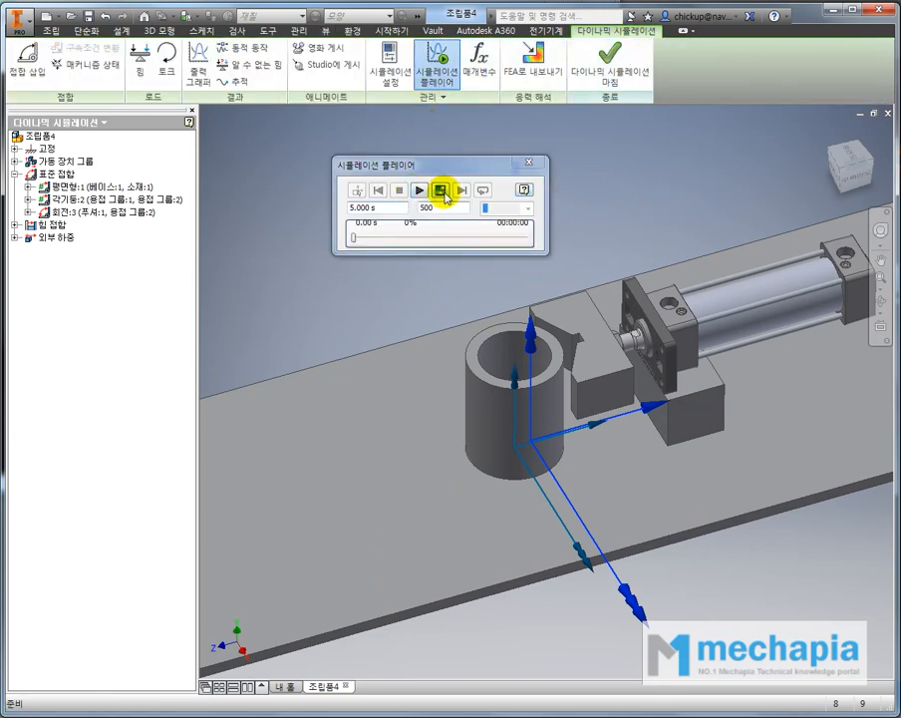
left_click_drag(421, 165, 376, 130)
left_click(376, 158)
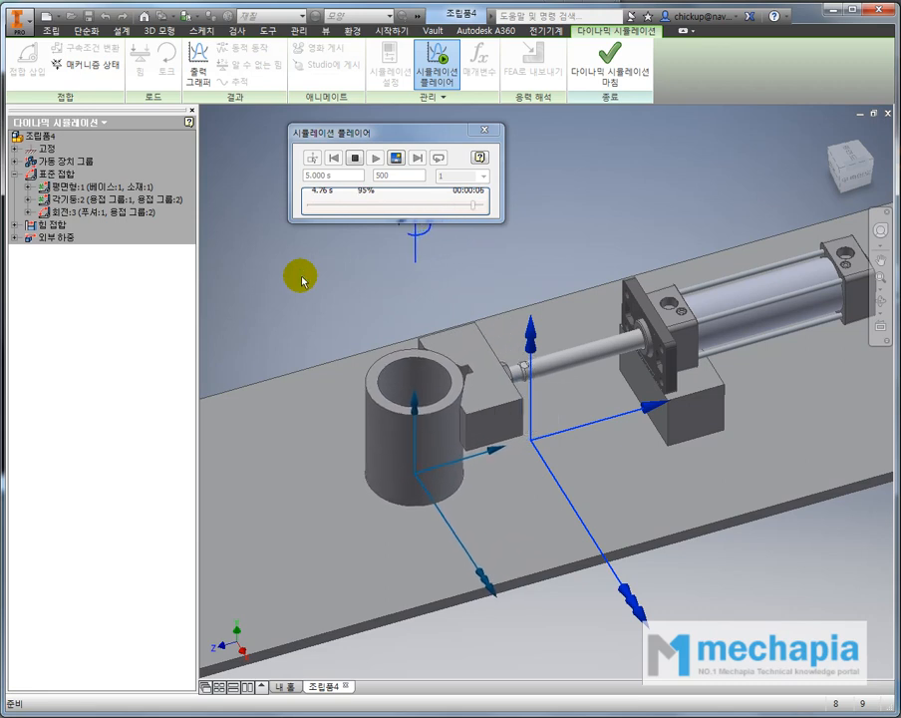
left_click(312, 159)
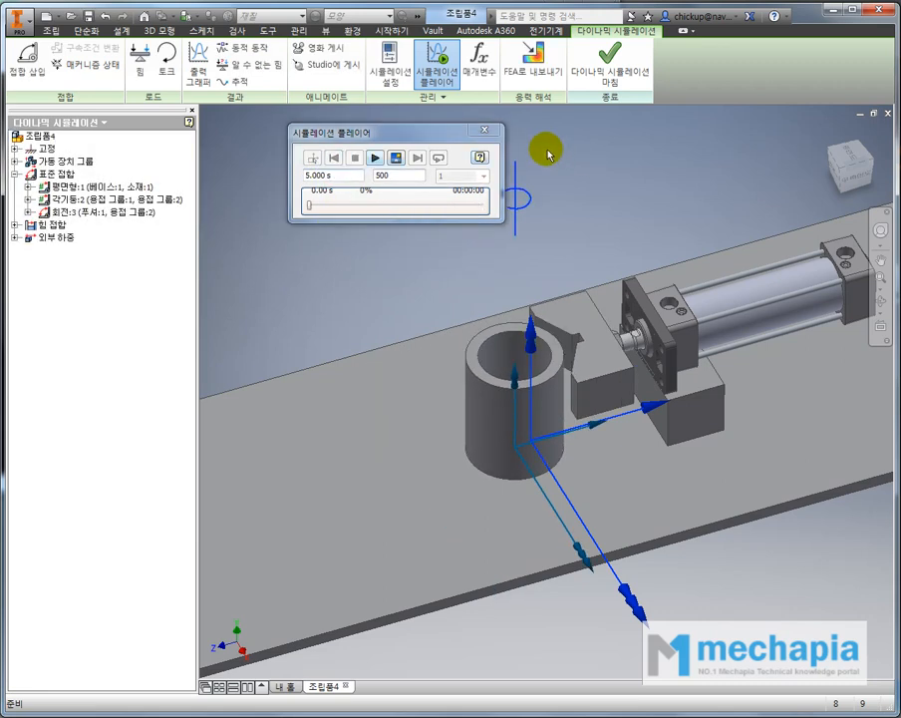
left_click(487, 131)
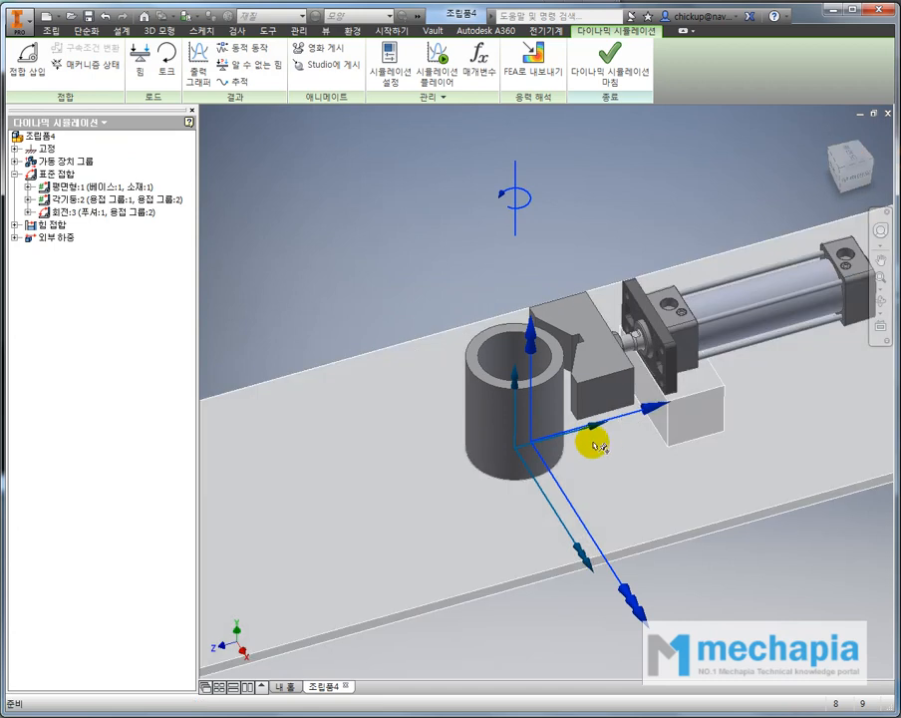
- Seen from above, shift the workpiece slightly sideways on the base so it sits off the pusher's centre axis
left_click(836, 147)
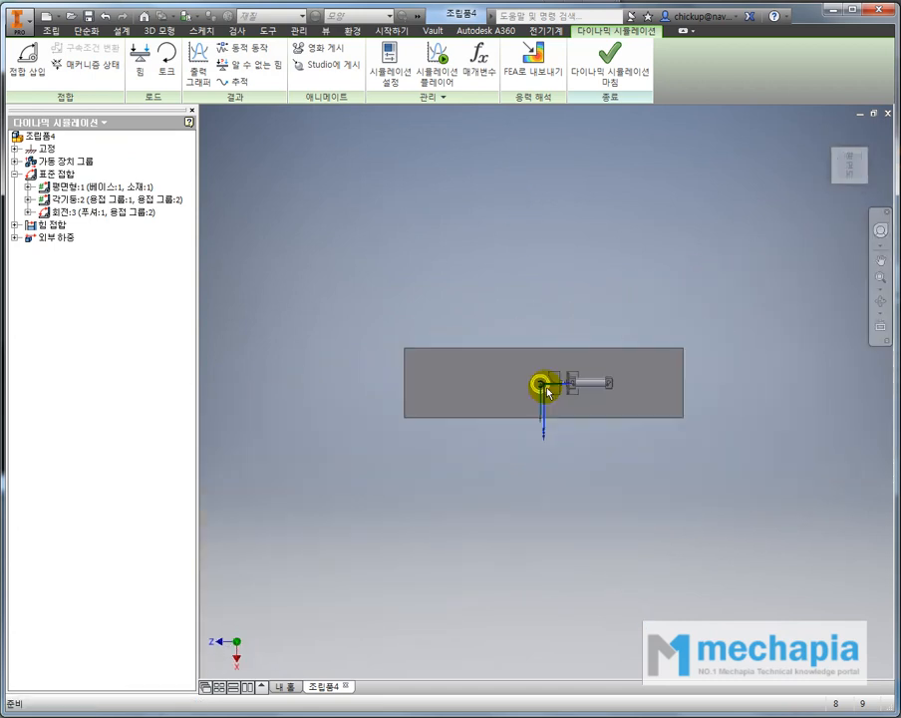
scroll(534, 400, "down", 3)
left_click_drag(496, 399, 493, 416)
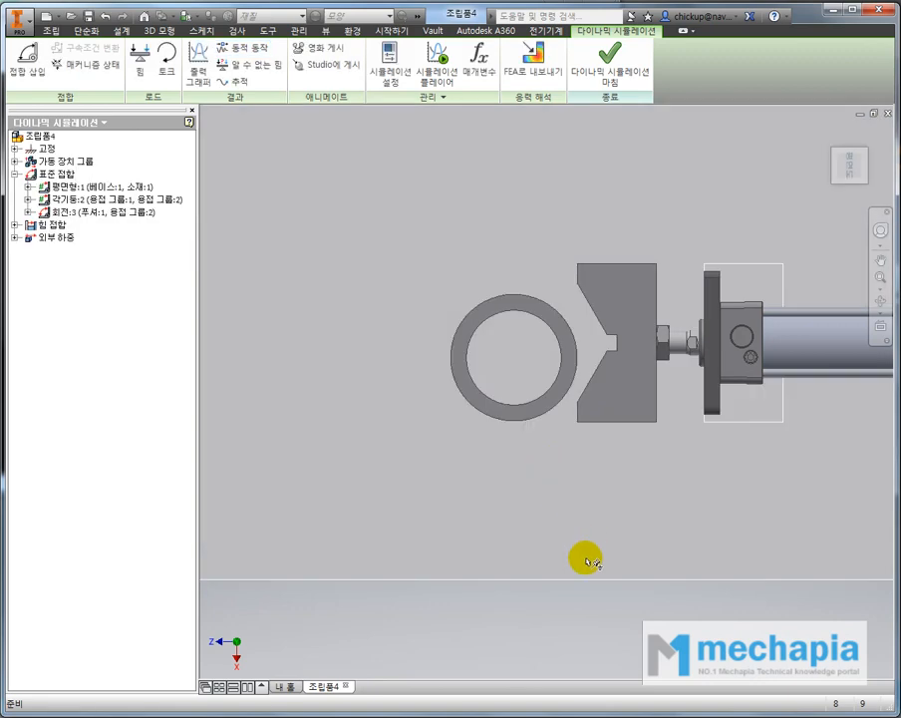
- Run the 5 s simulation with the off-centre workpiece, viewing the pusher's V-shaped contact from above
scroll(535, 440, "up", 4)
left_click(488, 255)
scroll(566, 301, "down", 5)
middle_click_drag(561, 291, 543, 119)
left_click(436, 64)
mouse_move(481, 372)
middle_mouse_down()
mouse_move(543, 264)
mouse_move(566, 256)
middle_mouse_up()
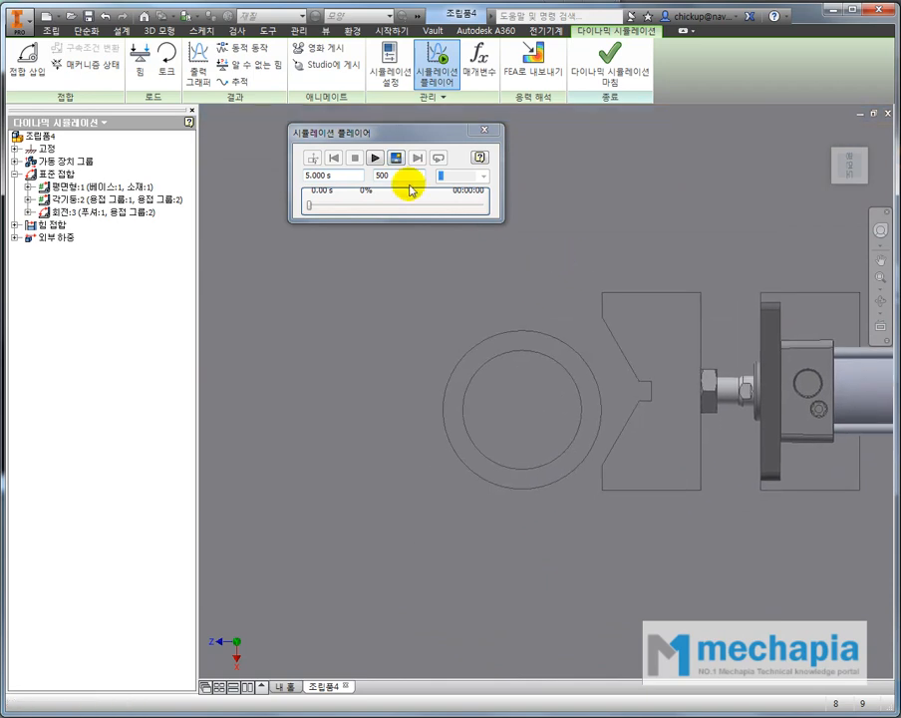
left_click(375, 157)
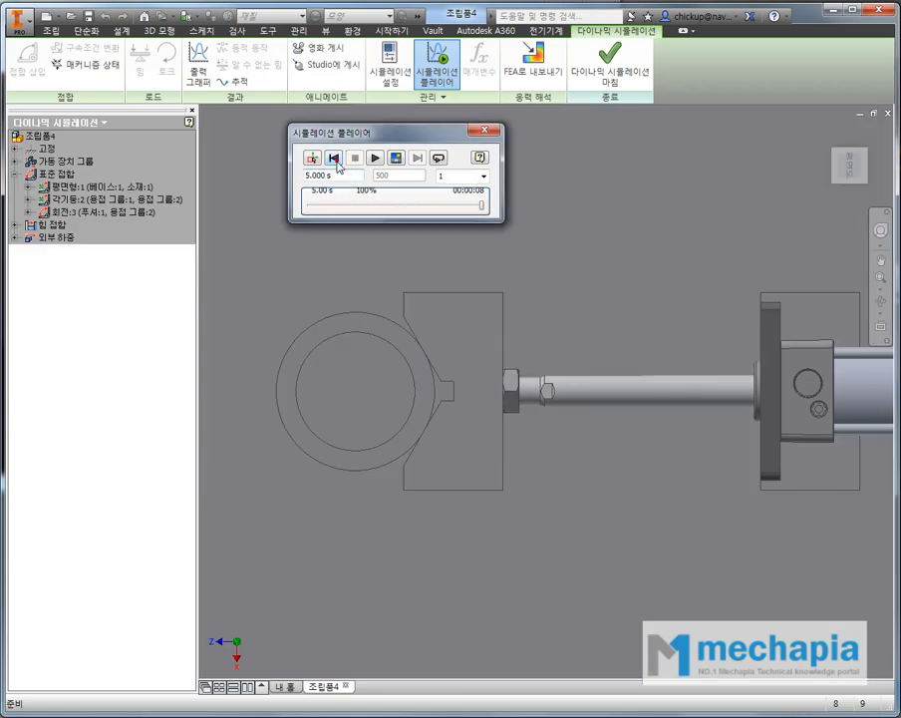
- Rewind and replay the simulation, and inspect the final position of the workpiece against the pusher in a 3D view
left_click(334, 158)
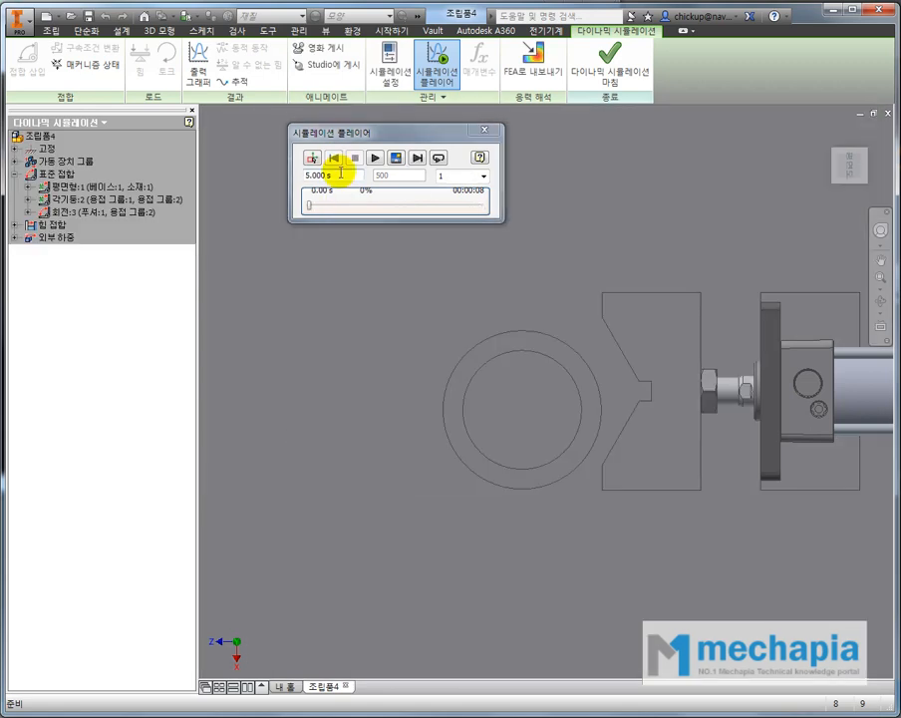
left_click(375, 157)
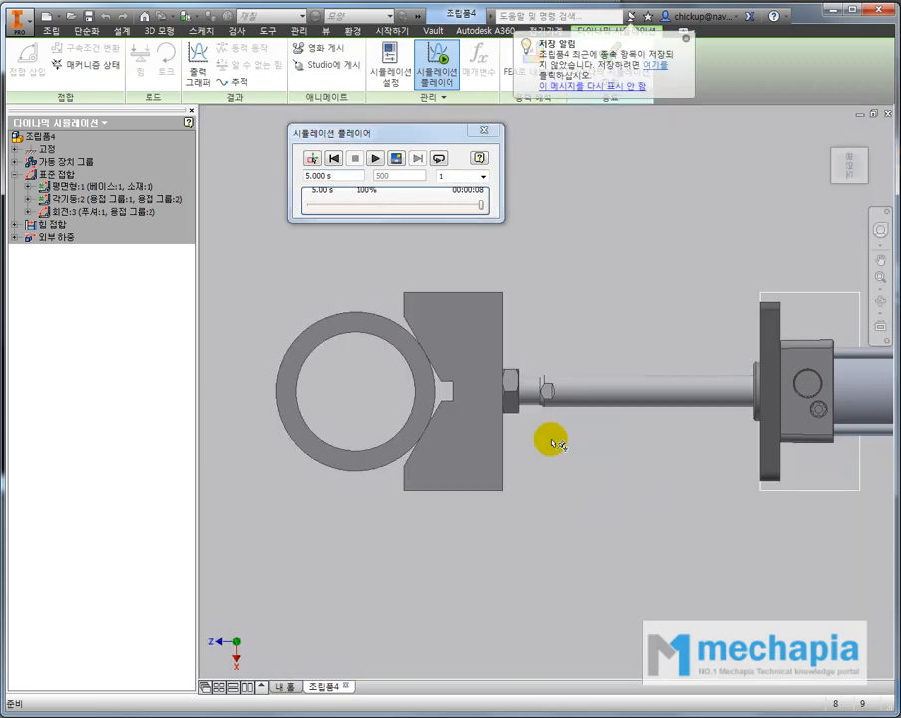
scroll(525, 473, "up", 2)
middle_click_drag(525, 473, 619, 366, "shift")
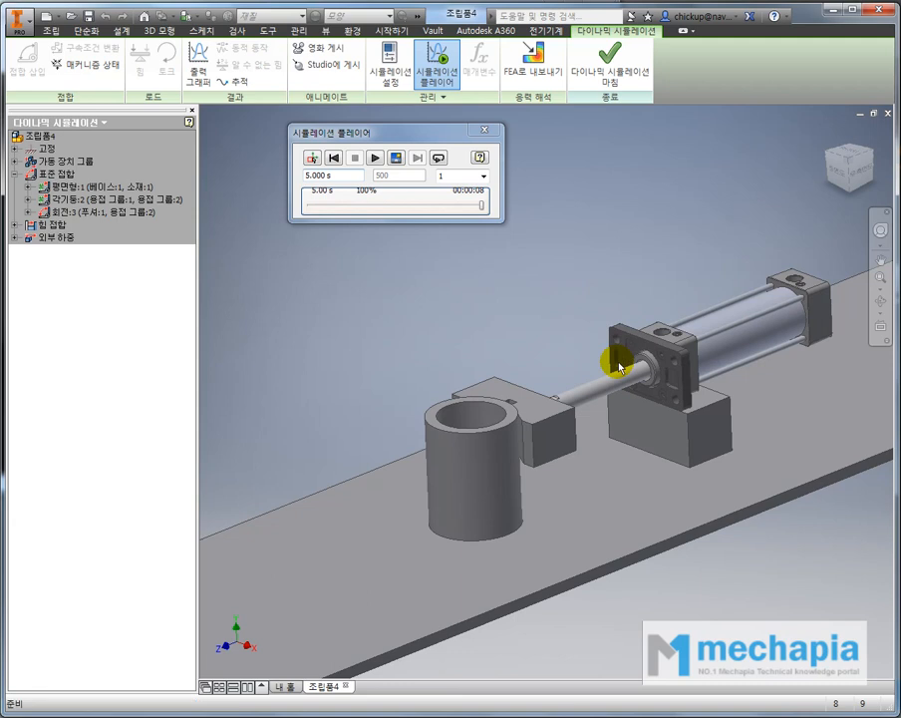